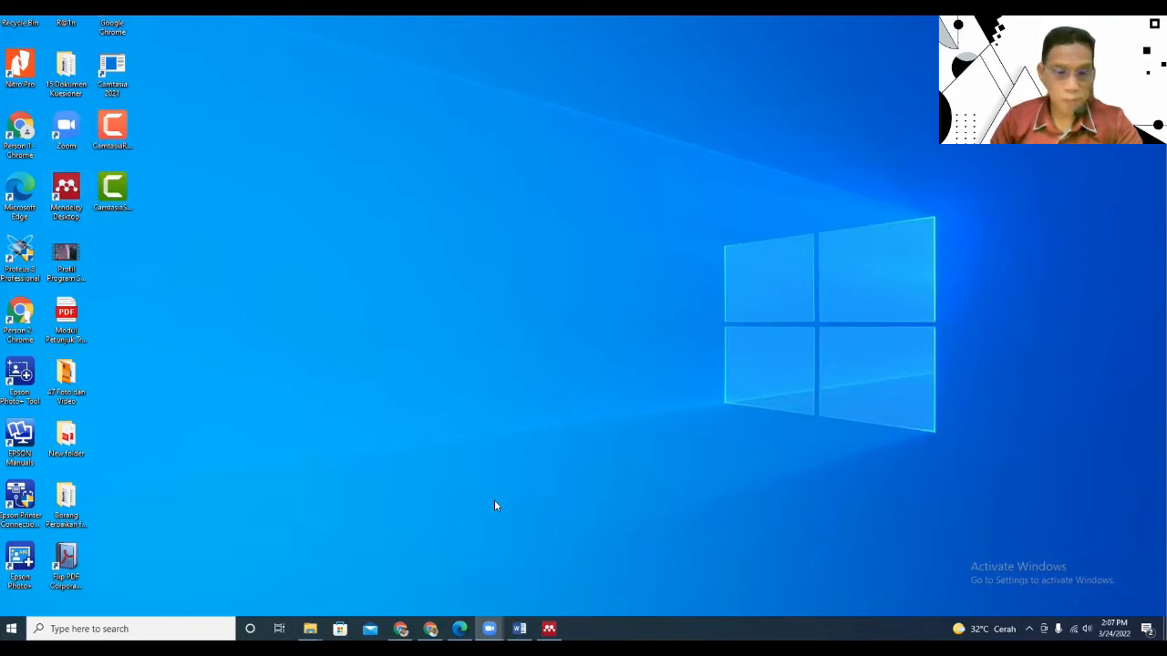
Switch to Mendeley Desktop and look over the references in the Multimedia pembelajaran folder.
mouse_move(549, 628)
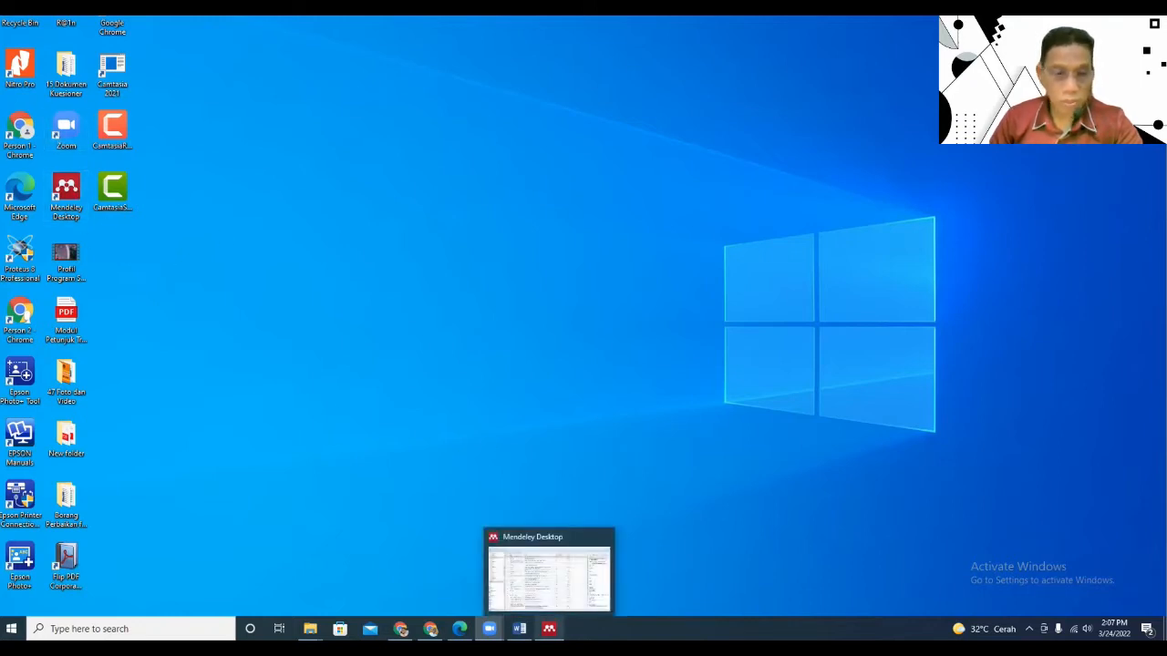
click(549, 629)
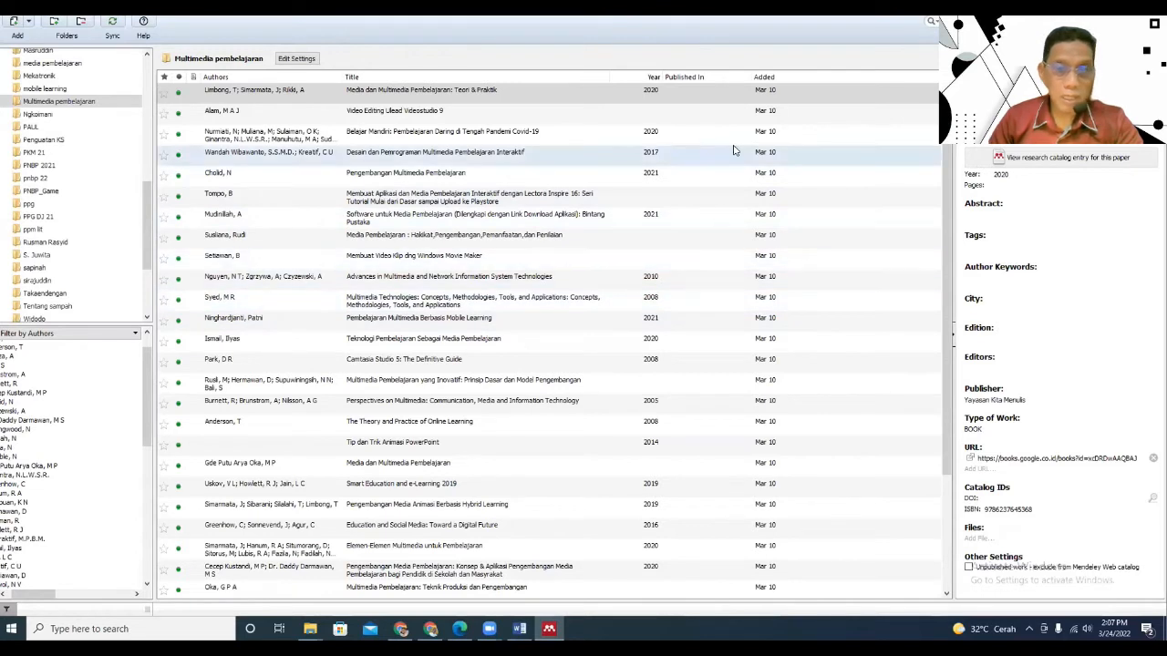
scroll(824, 344, down, 3)
scroll(823, 344, up, 3)
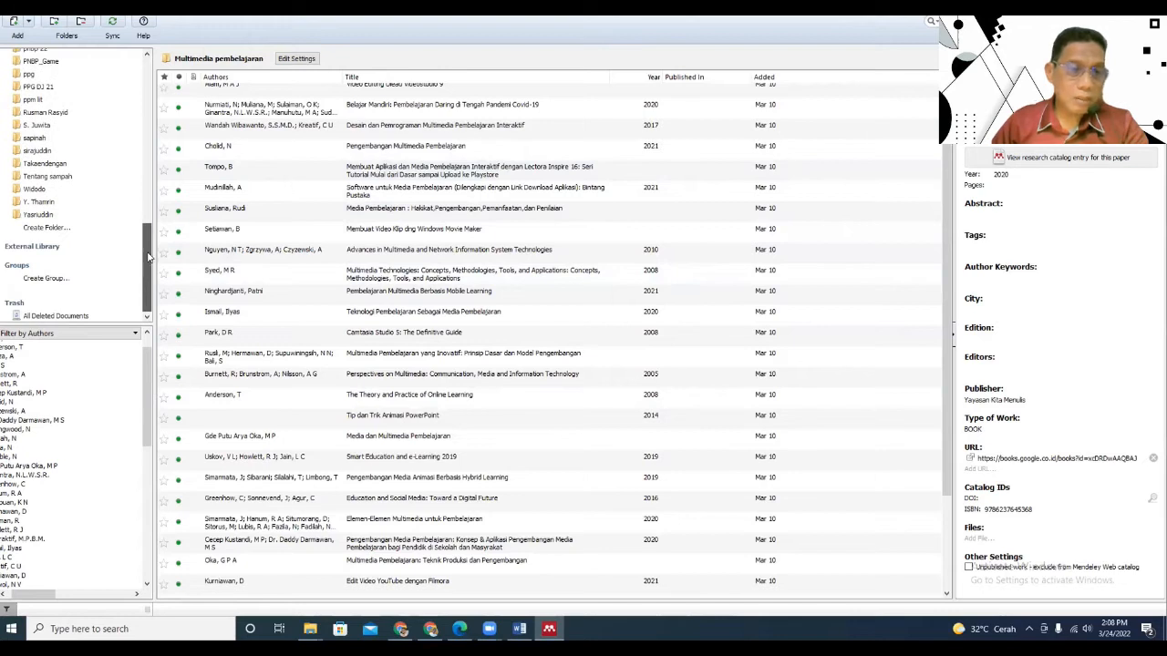
Create a new library folder named mikrokontroller.
scroll(144, 274, up, 10)
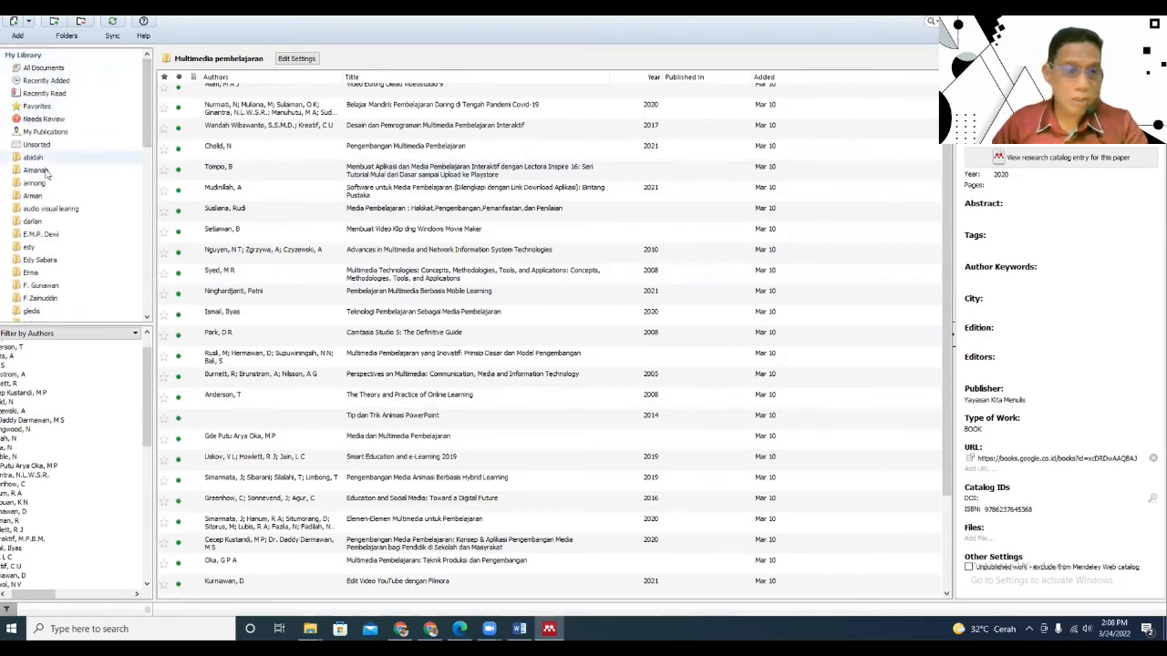
drag(145, 101, 127, 287)
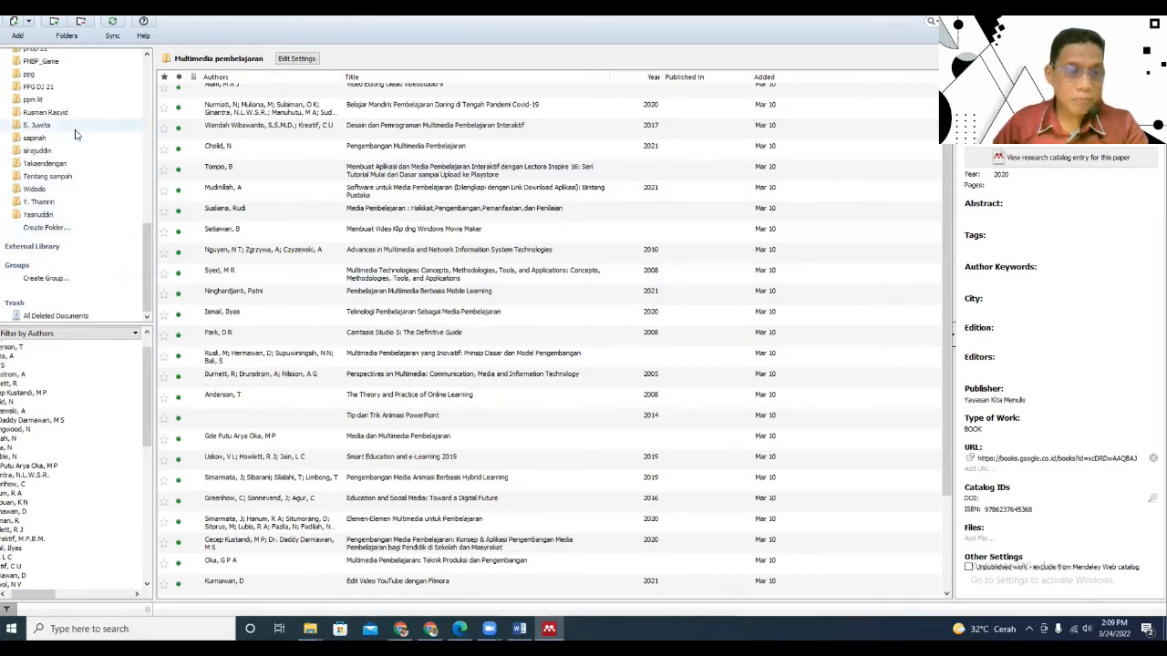
click(40, 228)
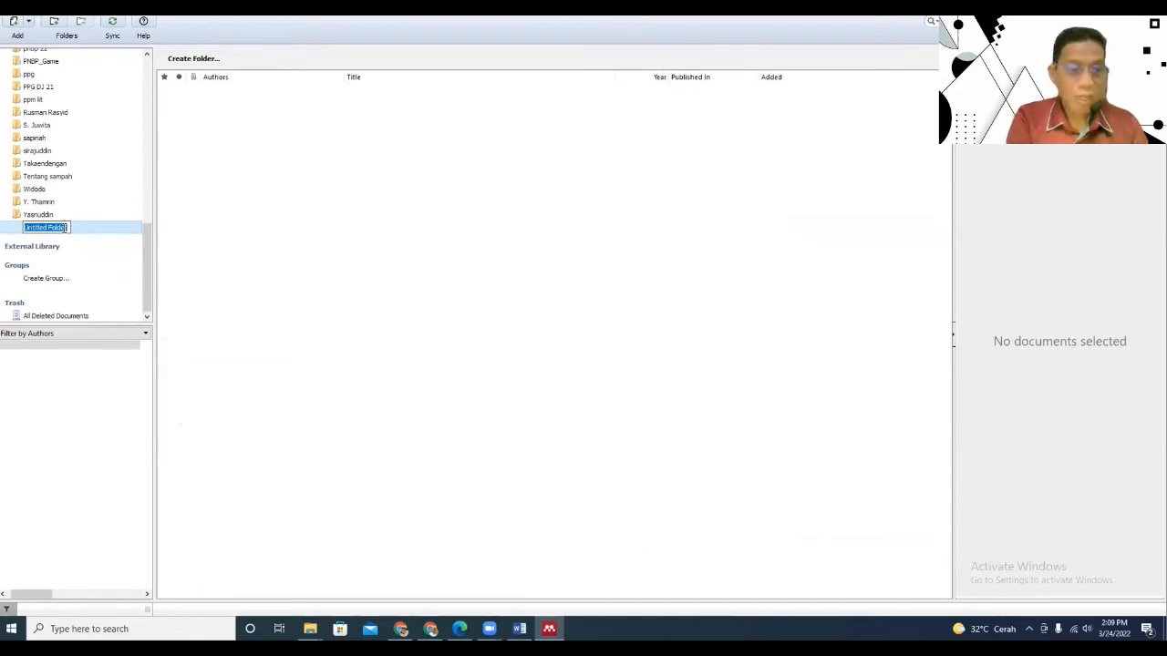
text(E)
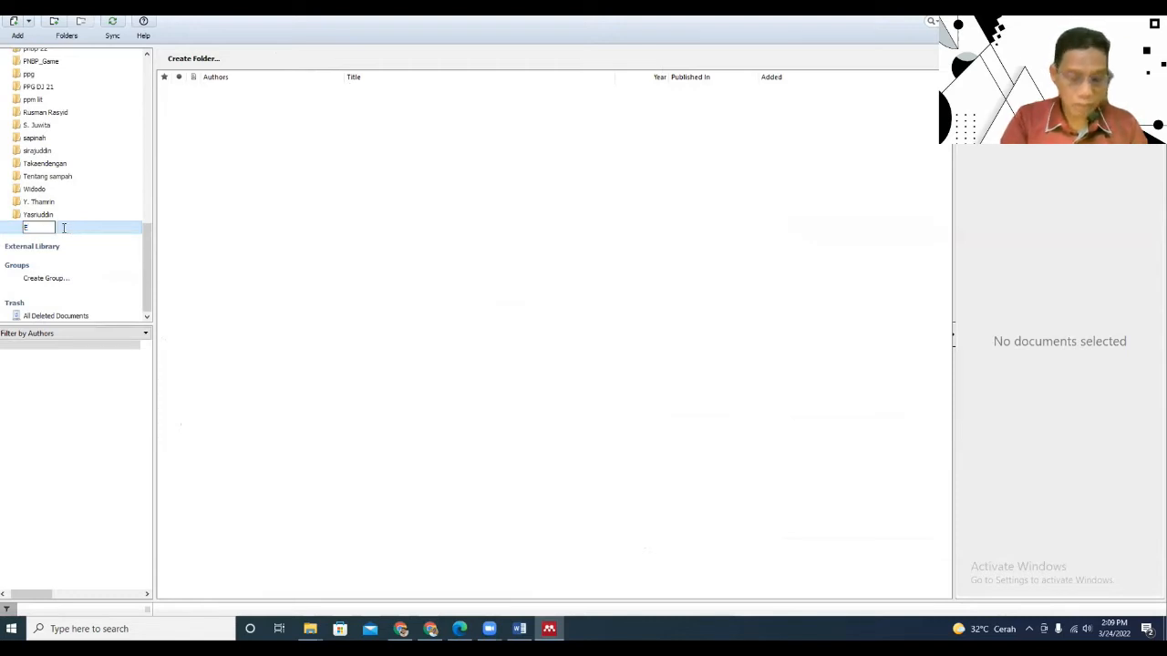
key(BackSpace)
text(mik)
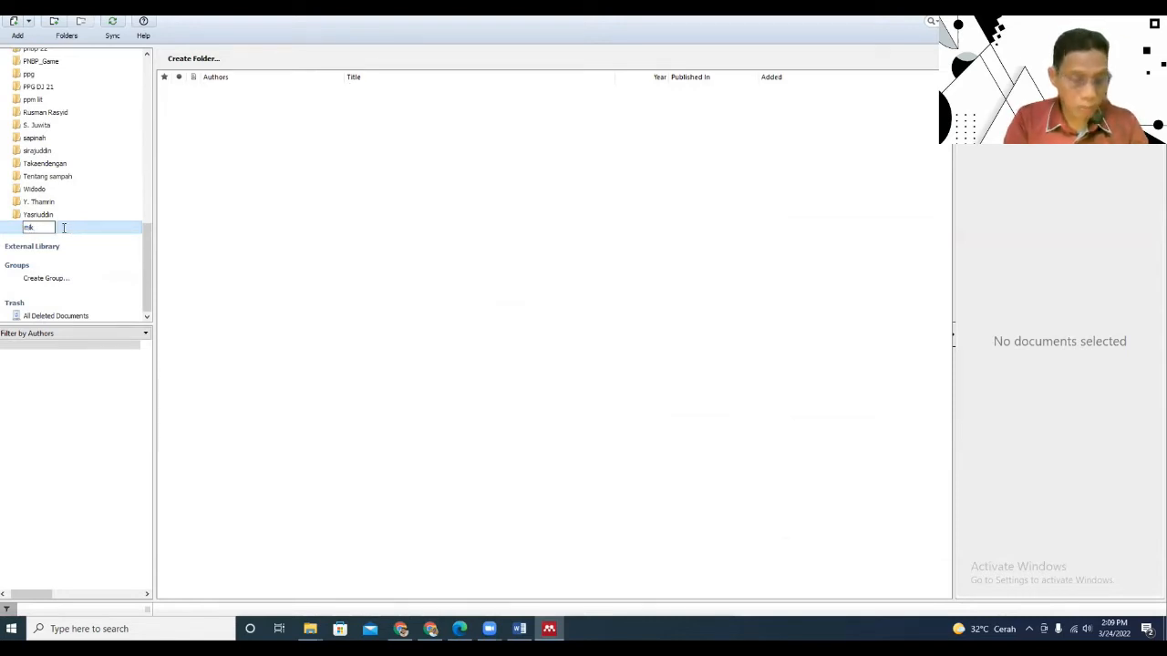
text(ro)
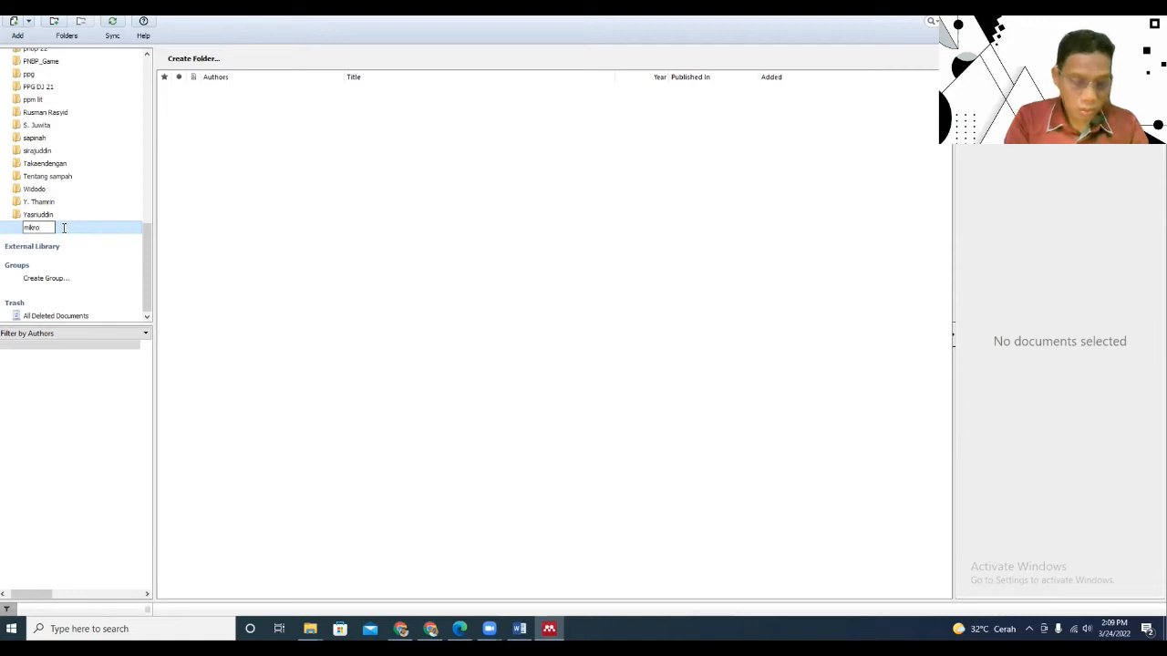
text(kontroler)
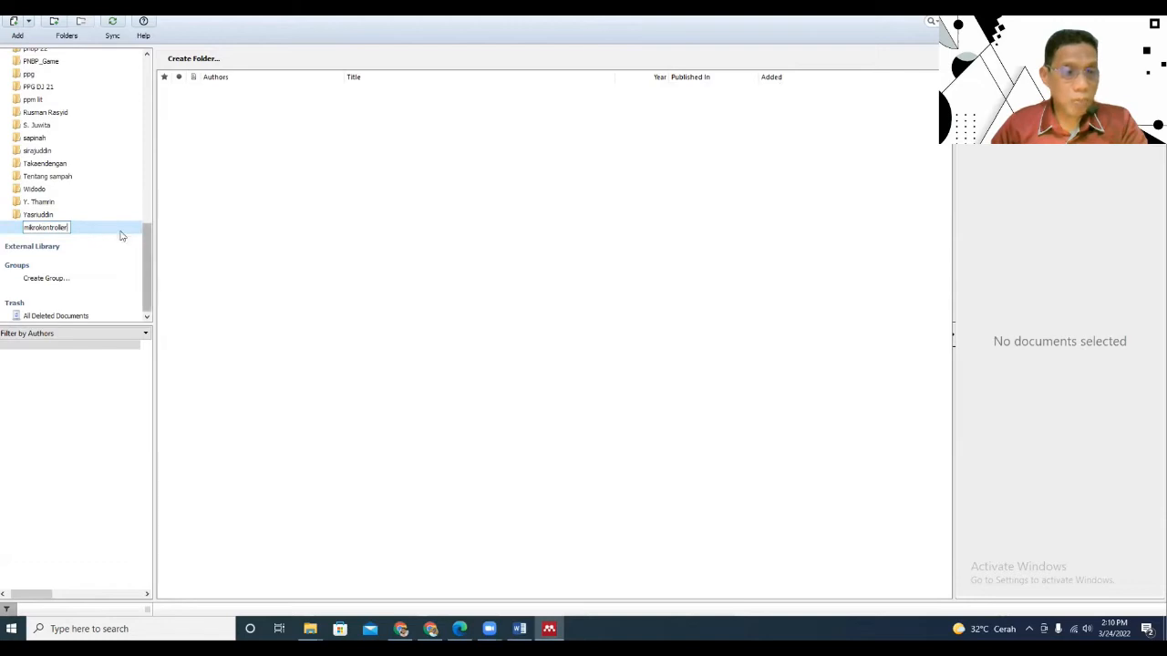
key(Return)
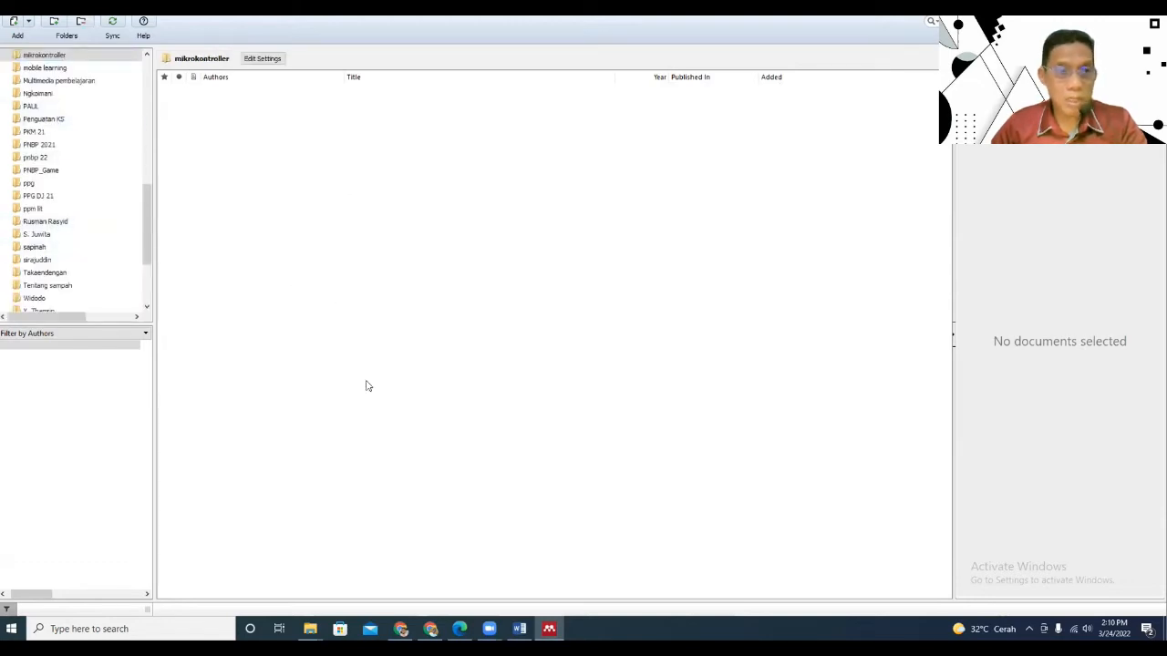
View the references in the mobile learning and Multimedia pembelajaran folders, and return to the mikrokontroller folder.
click(50, 69)
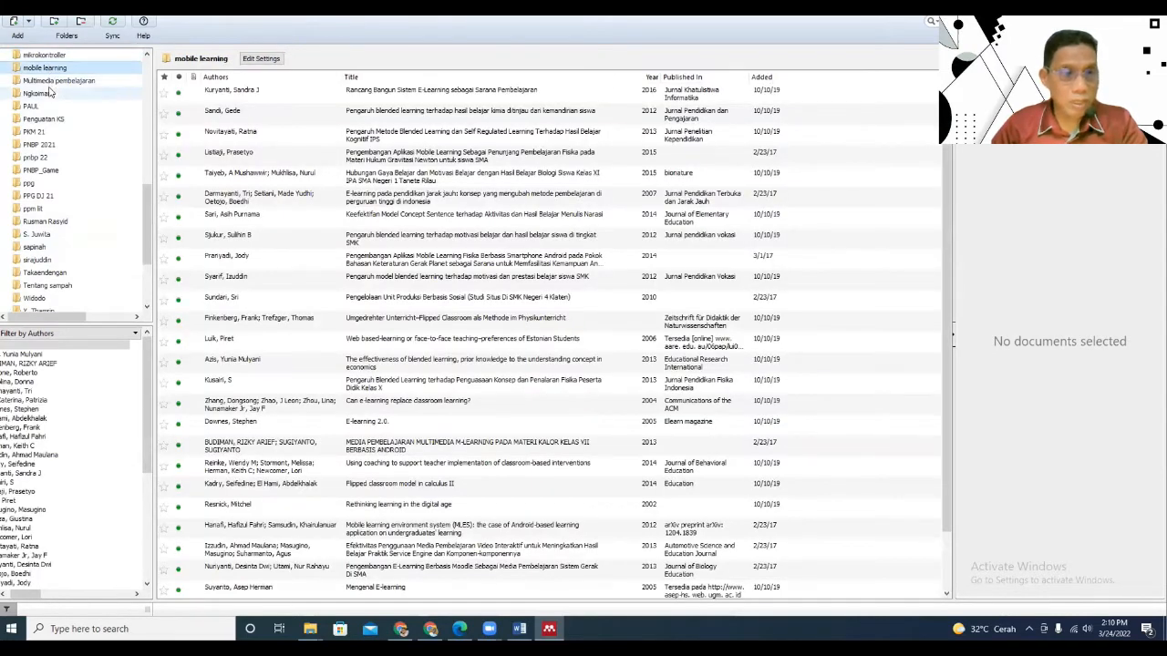
click(50, 82)
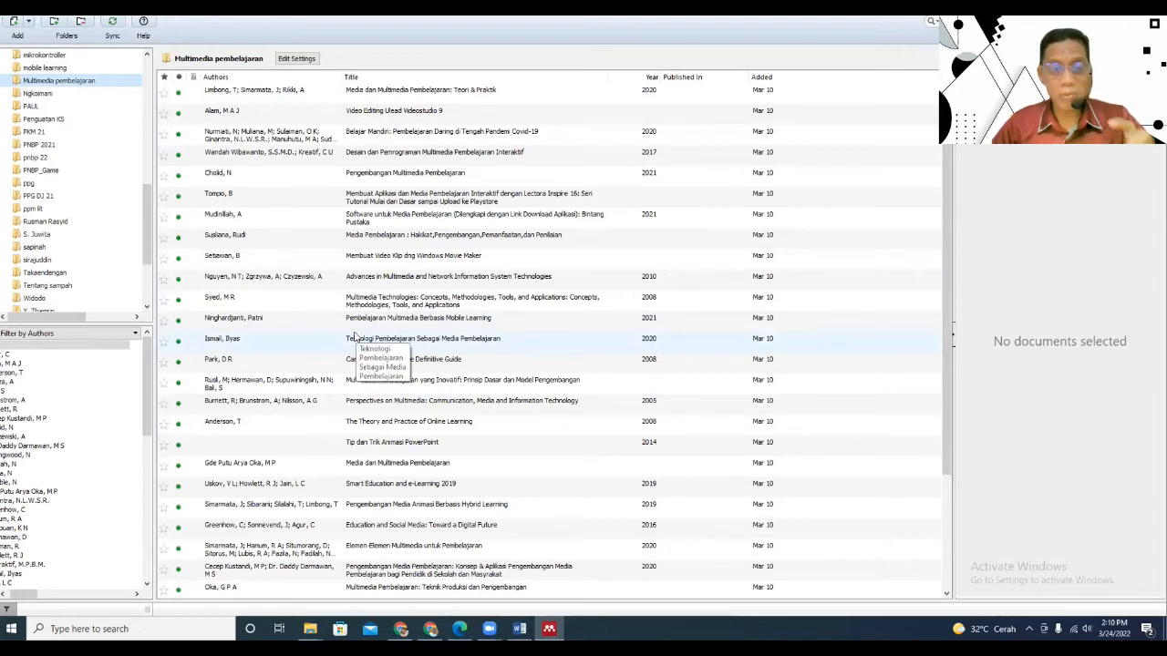
click(57, 55)
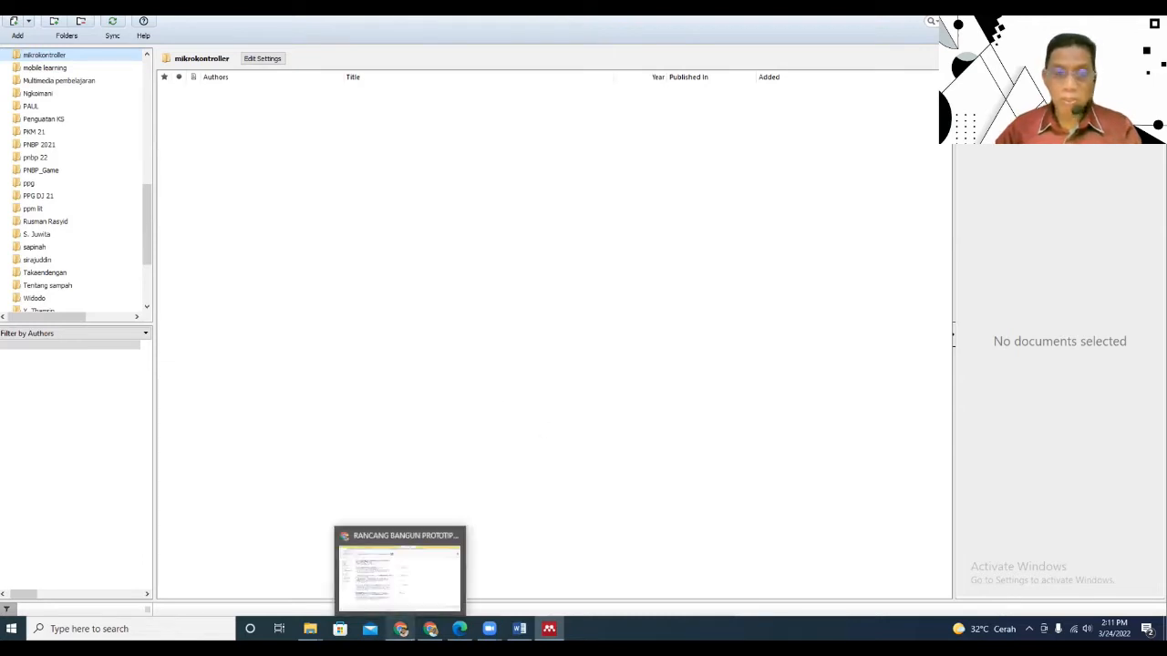
Switch to Google Scholar in Chrome and replace the existing query with a search for "mikrokontroller".
click(401, 629)
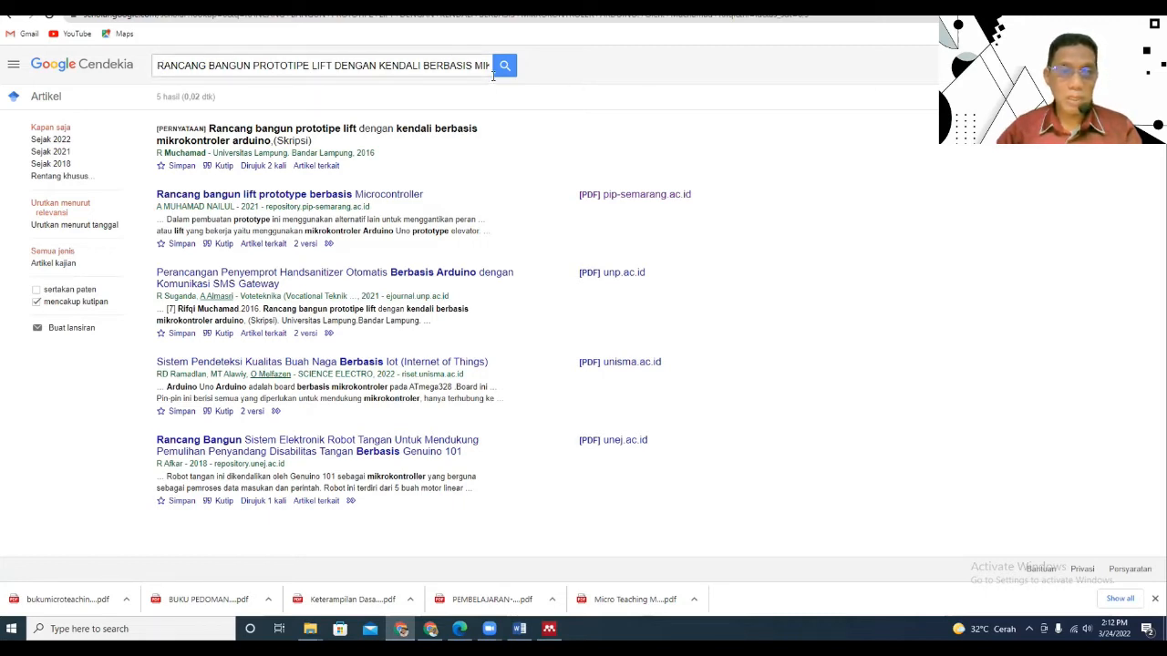
triple_click(155, 65)
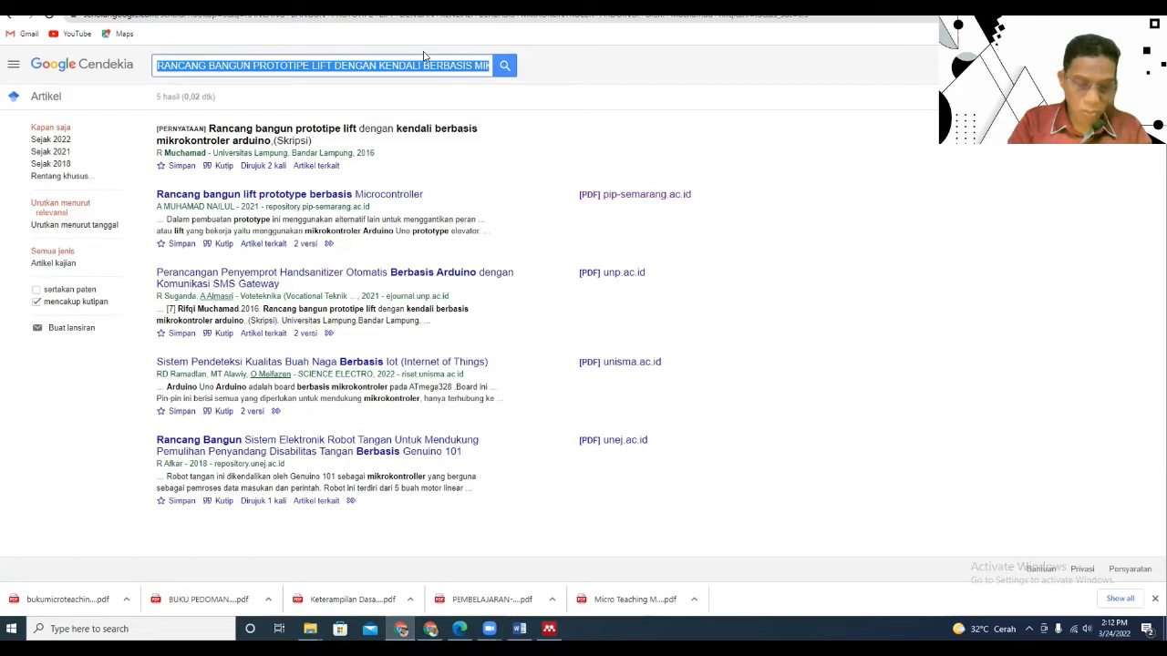
text(mikroROKONTROLER ARDUINO. Oleh. Muchamad Rifqi)
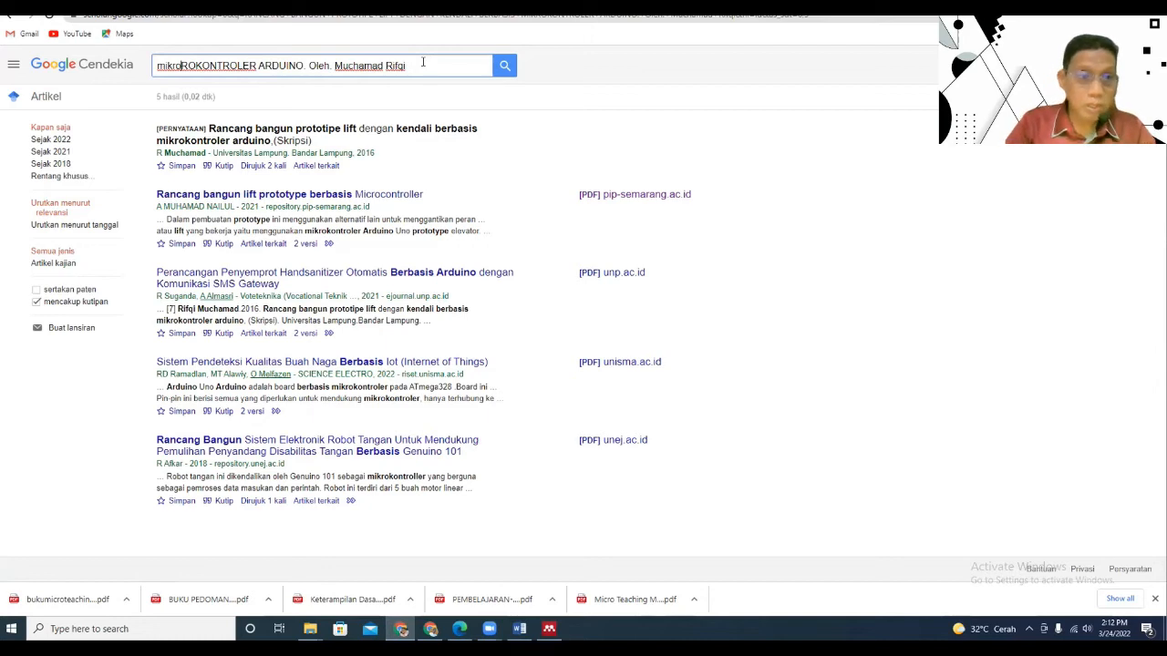
text(kontro)
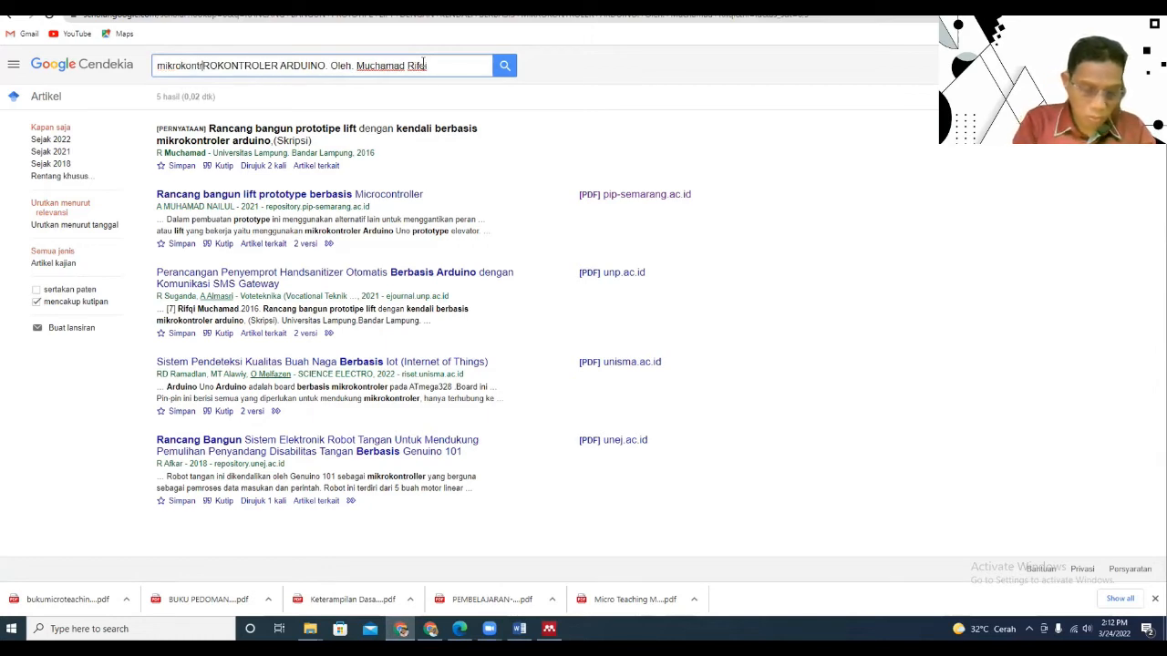
text(ller)
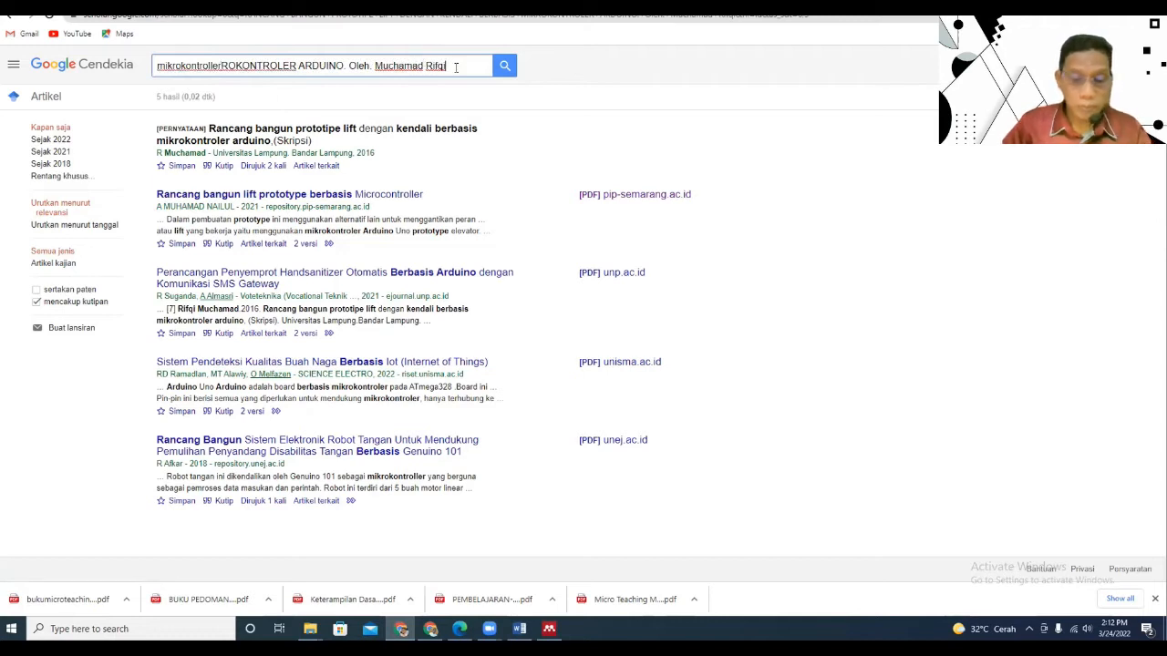
key(BackSpace)
key(BackSpace)
key(BackSpace)
key(BackSpace)
key(BackSpace)
key(BackSpace)
key(BackSpace)
key(BackSpace)
key(BackSpace)
key(BackSpace)
key(BackSpace)
key(BackSpace)
key(BackSpace)
key(BackSpace)
key(BackSpace)
key(BackSpace)
key(BackSpace)
key(BackSpace)
key(BackSpace)
key(BackSpace)
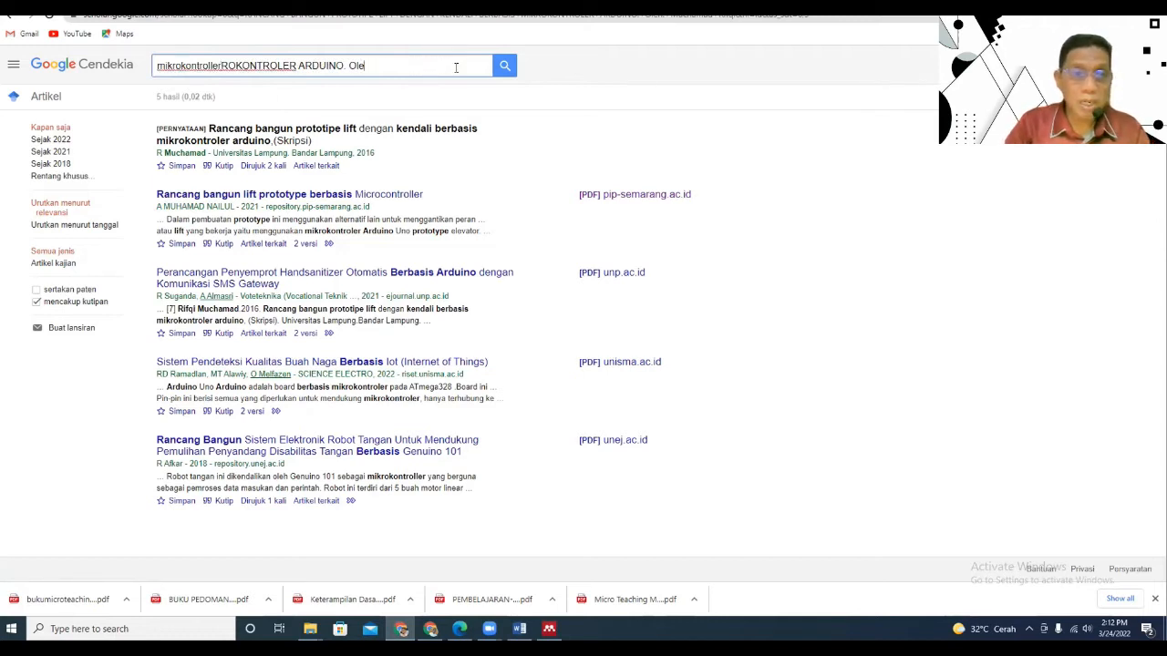
key(BackSpace)
key(BackSpace)
key(BackSpace)
key(BackSpace)
key(BackSpace)
key(BackSpace)
key(BackSpace)
key(BackSpace)
key(BackSpace)
key(BackSpace)
key(BackSpace)
key(BackSpace)
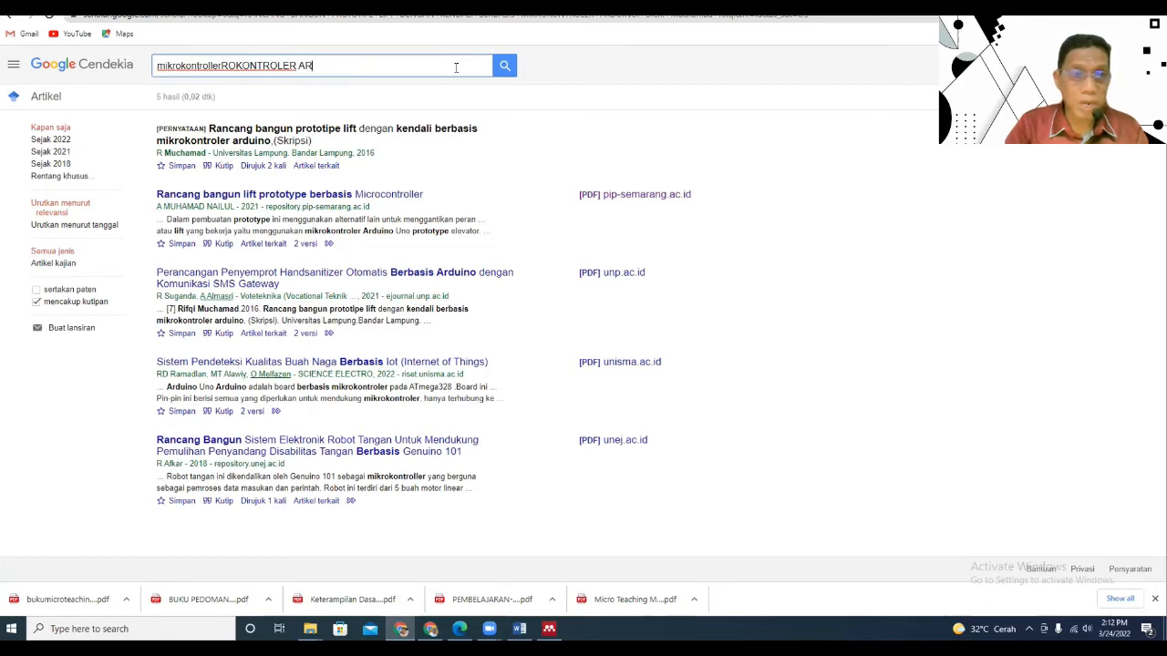
key(BackSpace)
key(BackSpace)
key(BackSpace)
key(BackSpace)
key(BackSpace)
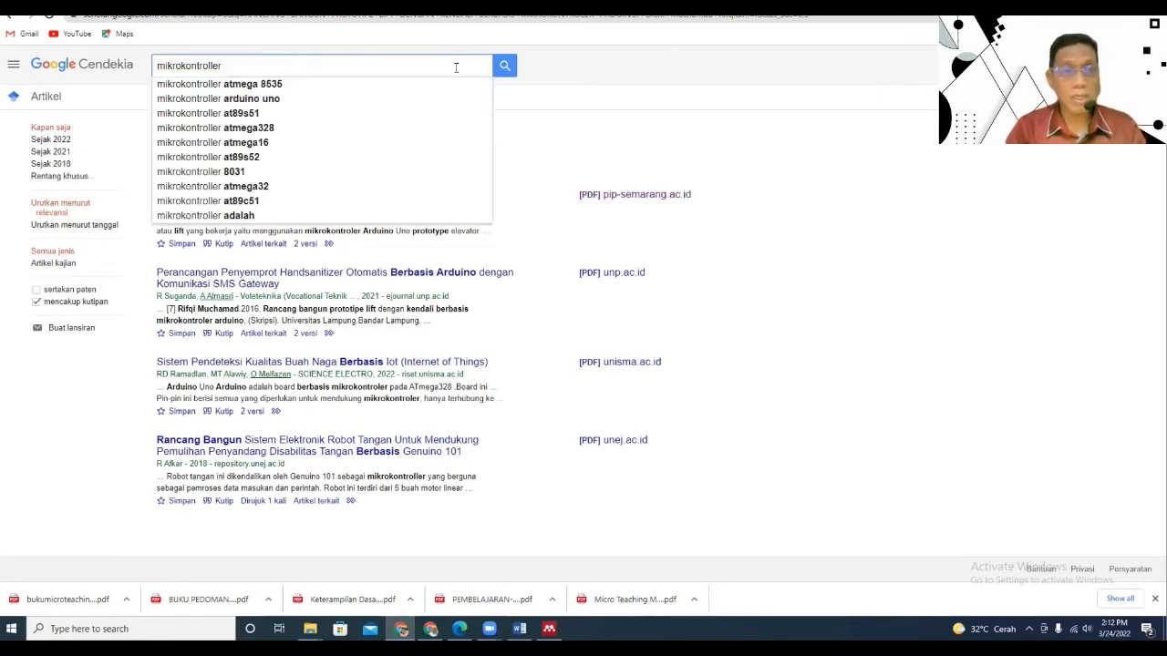
key(Return)
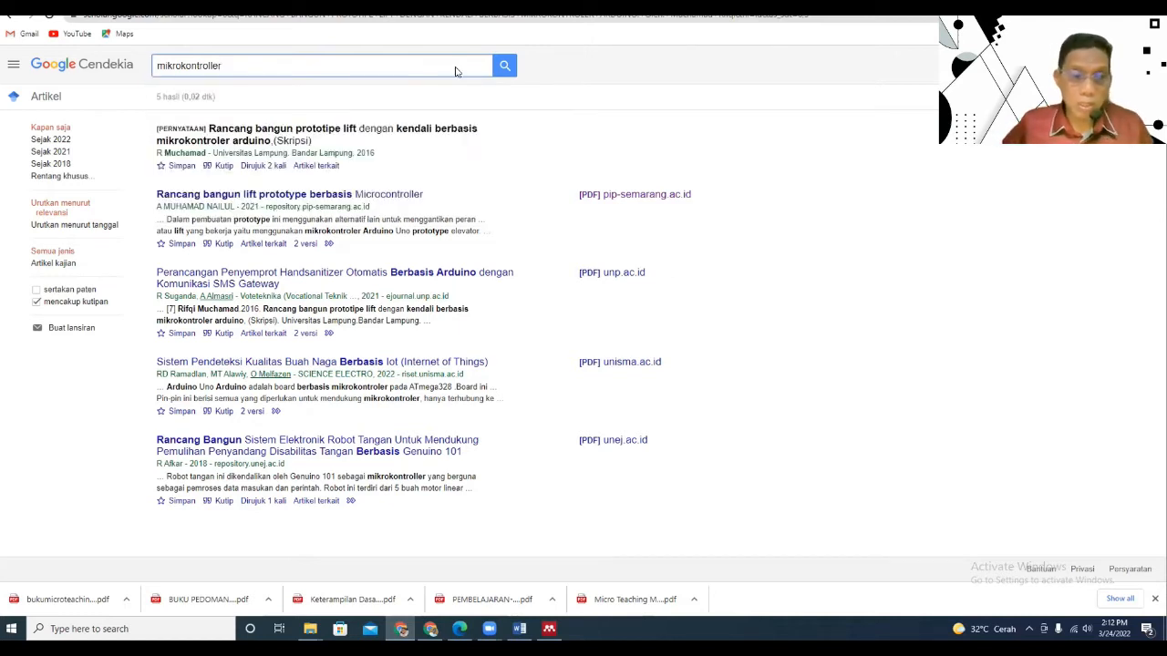
key(Return)
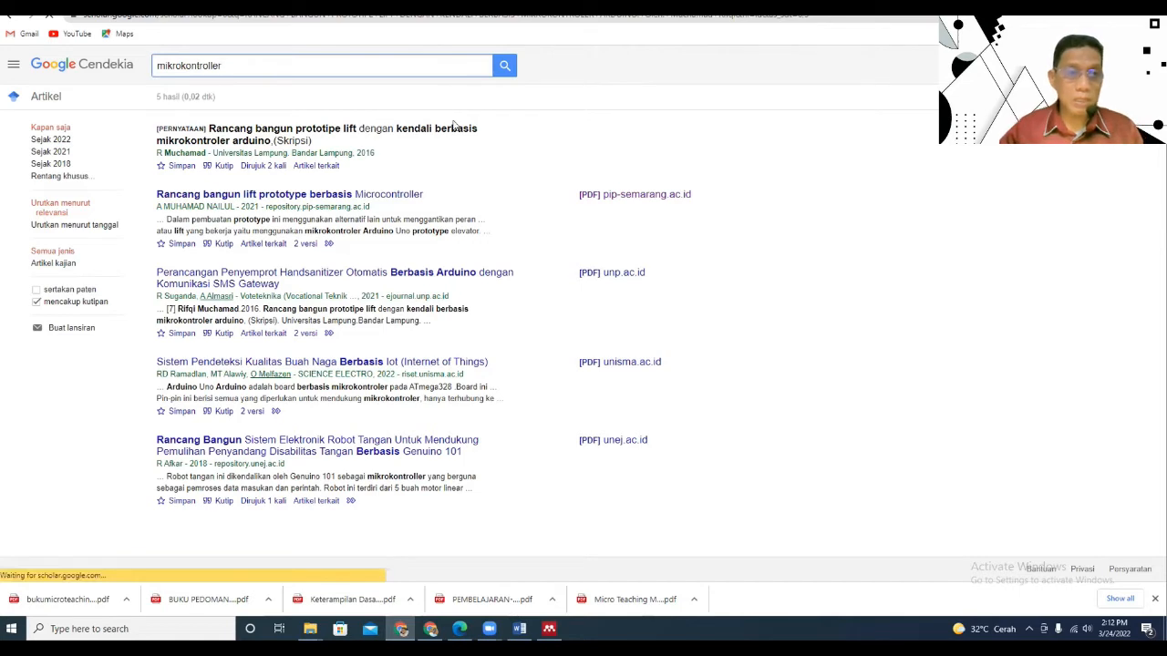
click(432, 180)
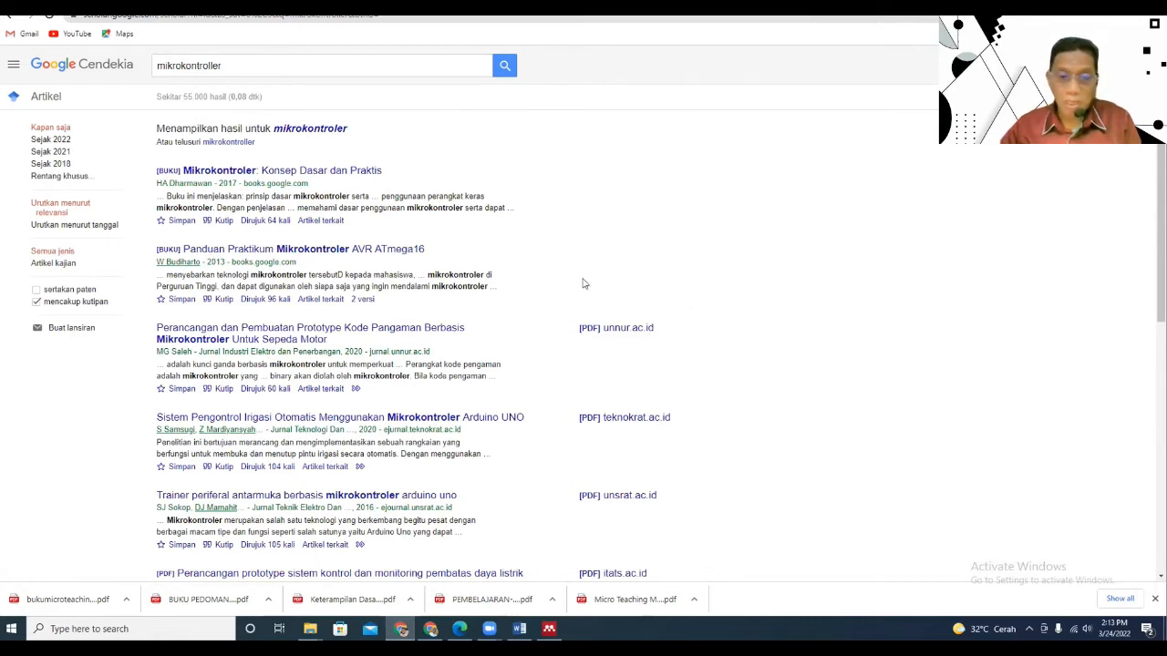
Download the teknokrat.ac.id PDF of the article on automatic irrigation control with Arduino UNO and open the downloaded file.
scroll(593, 342, down, 2)
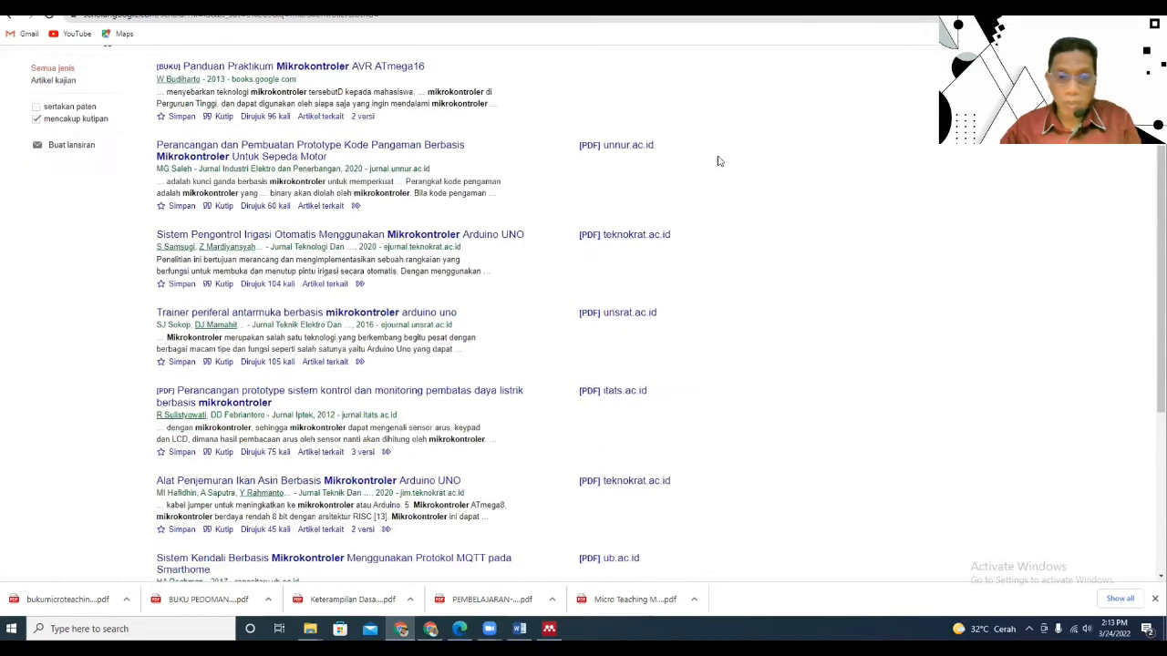
scroll(670, 208, up, 1)
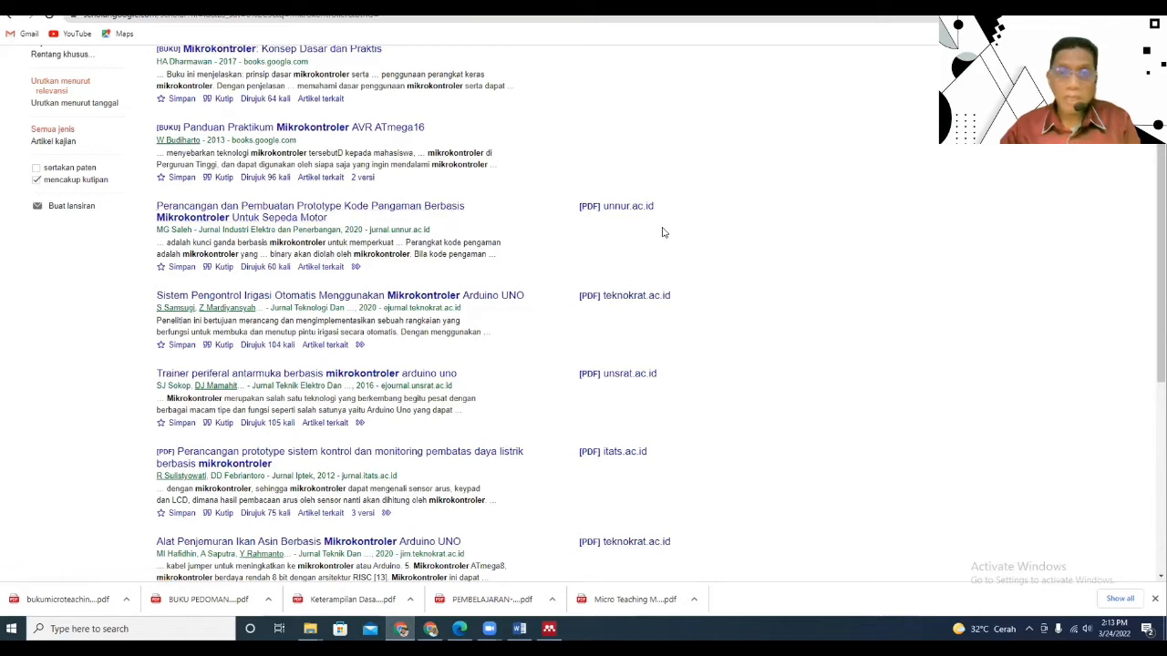
click(591, 212)
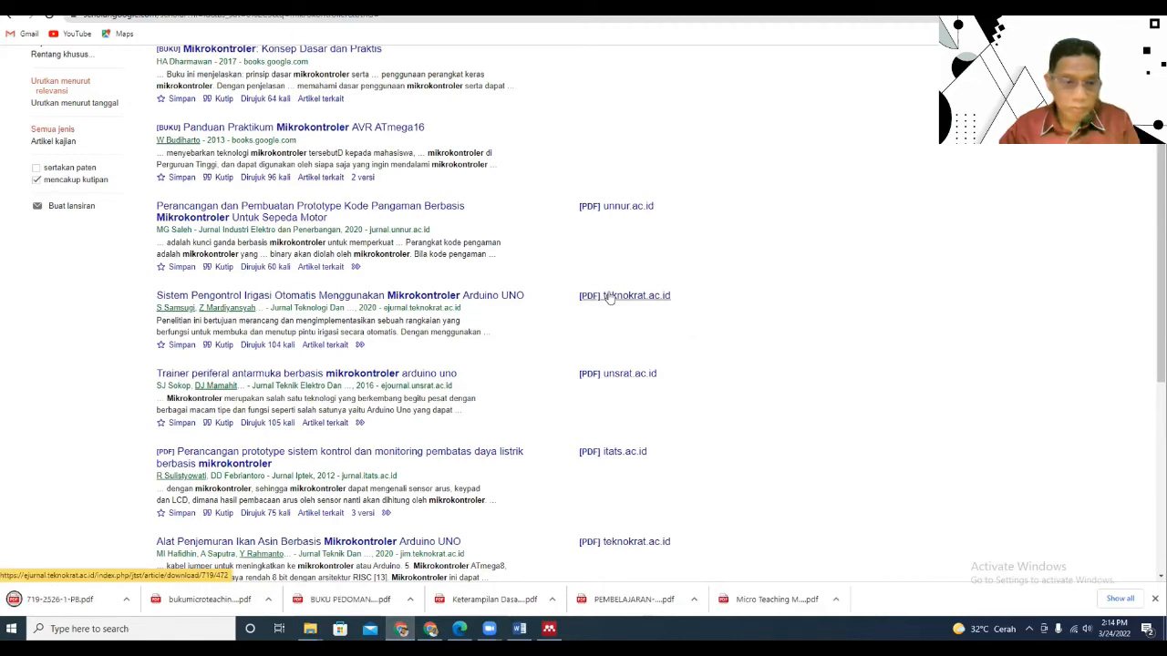
click(54, 600)
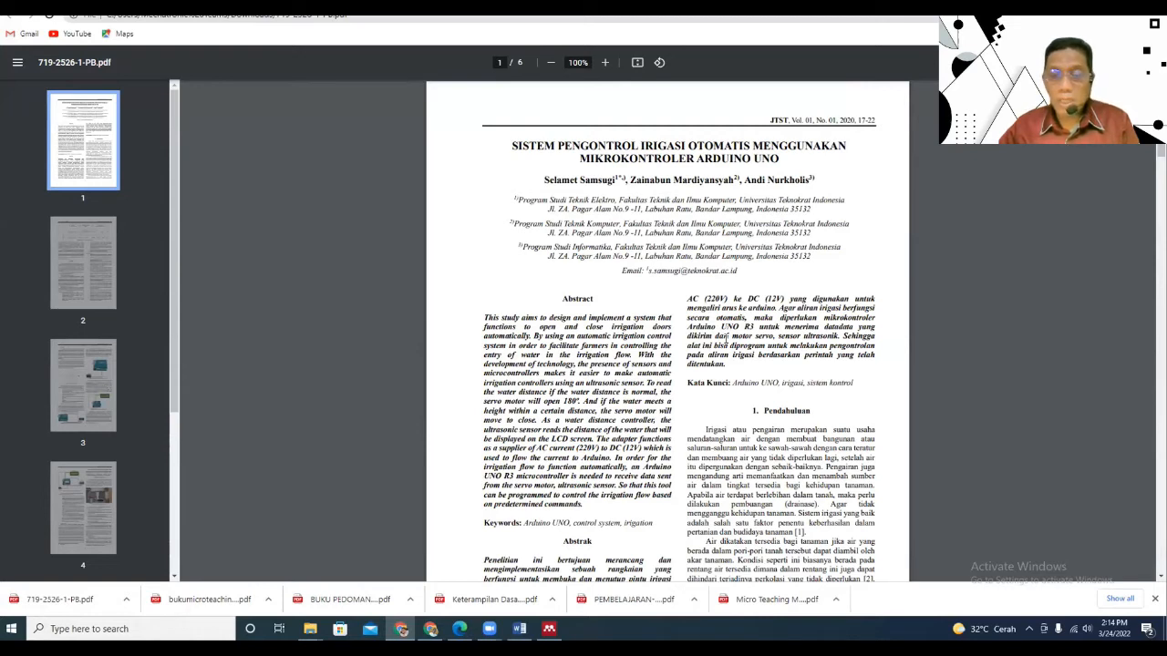
Look through the pages of the irrigation control article, examining its figures, wiring design, test tables and reference list.
scroll(726, 338, down, 3)
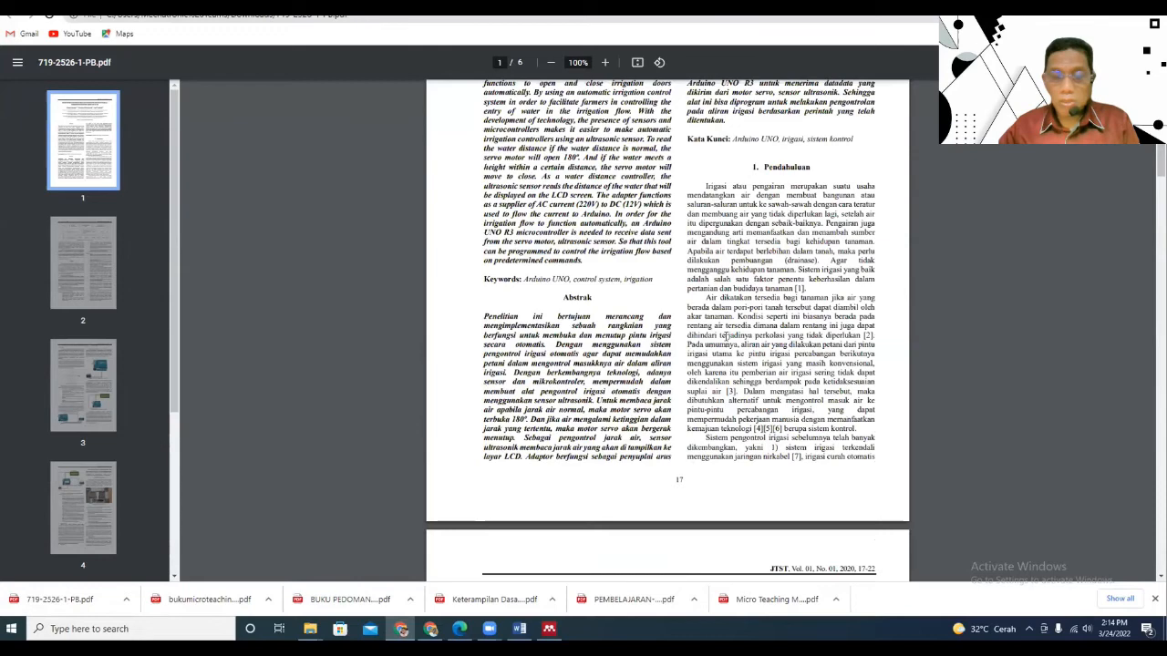
scroll(726, 338, down, 20)
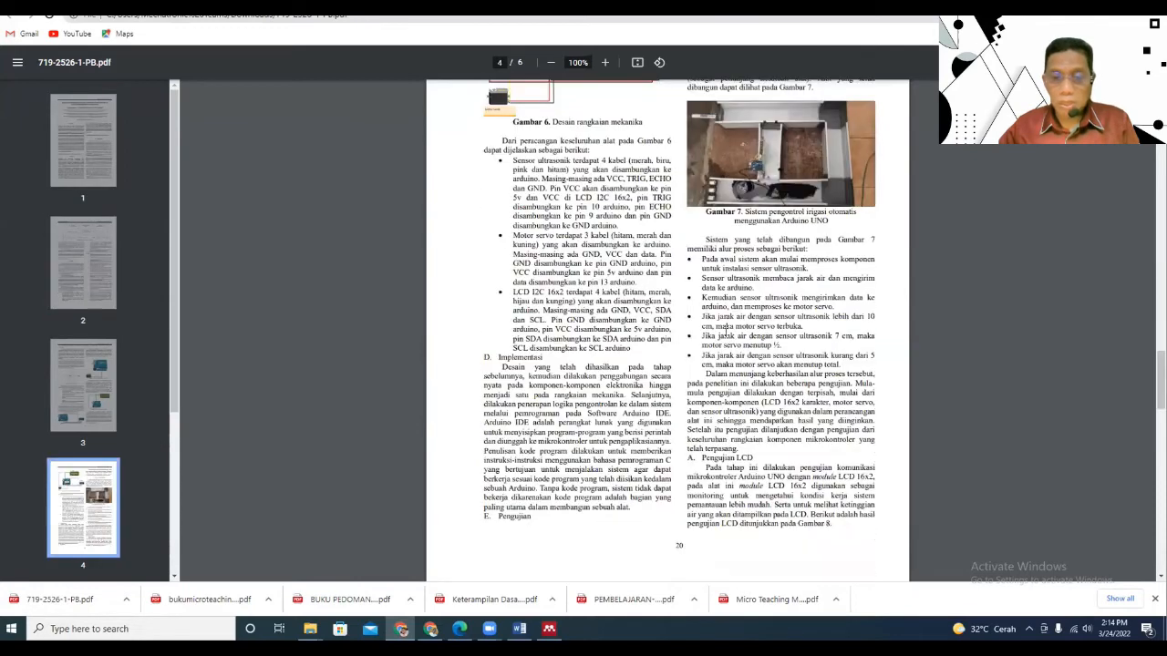
scroll(718, 326, down, 6)
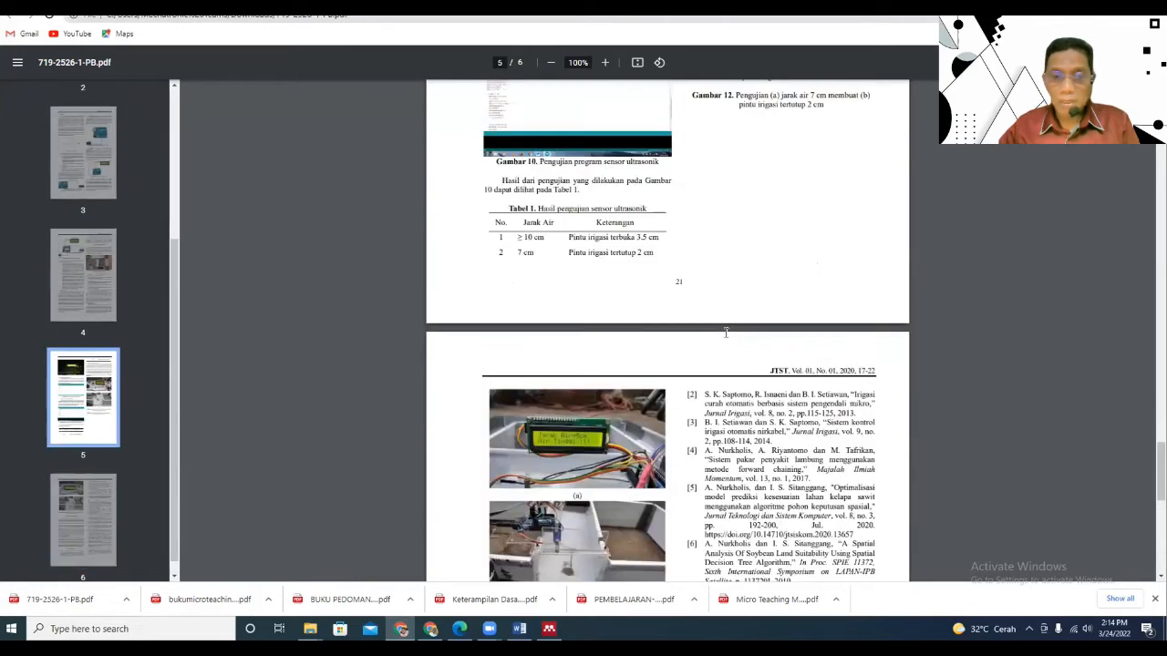
scroll(726, 332, up, 2)
scroll(726, 330, up, 2)
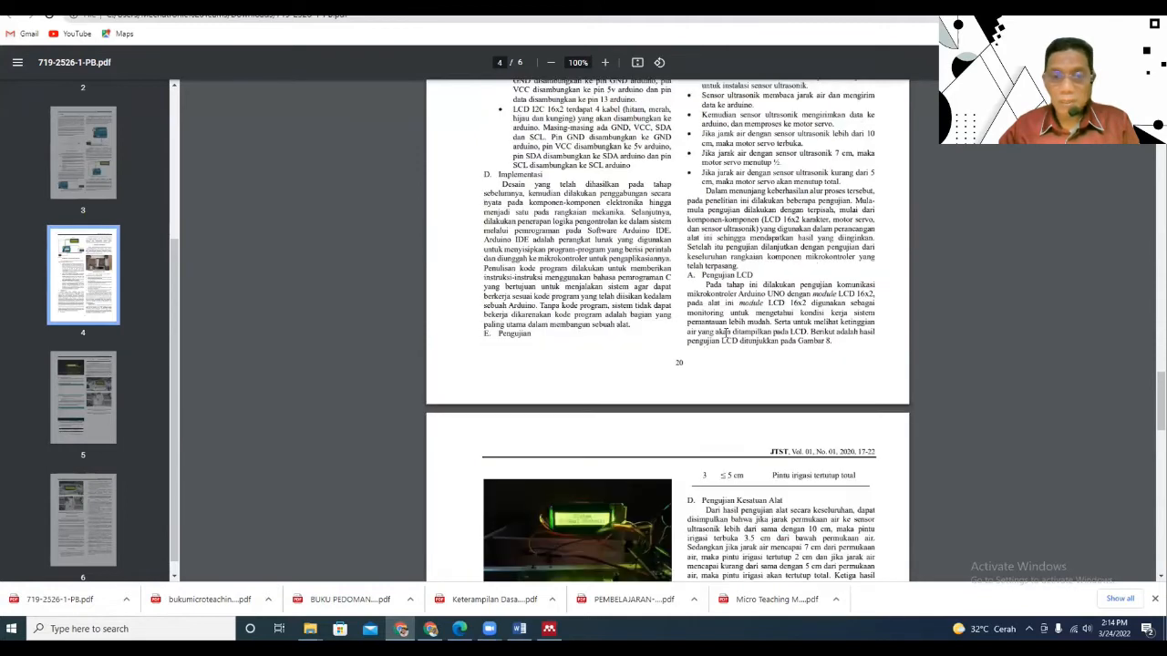
scroll(720, 333, up, 4)
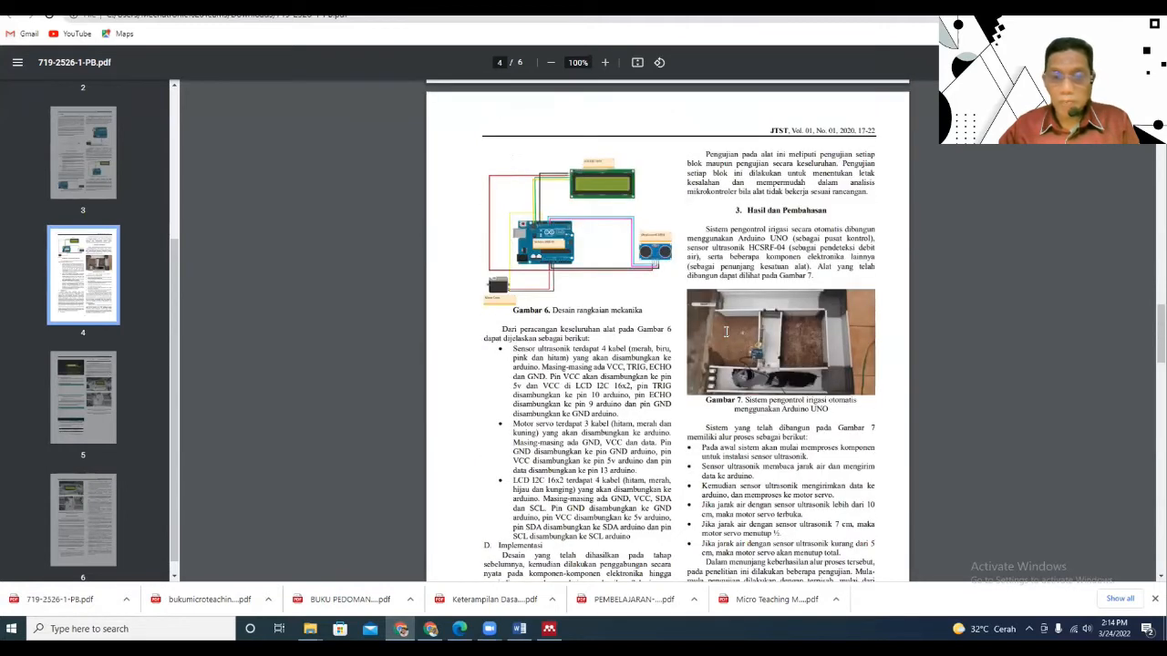
scroll(726, 332, up, 5)
scroll(727, 334, down, 3)
scroll(727, 334, down, 6)
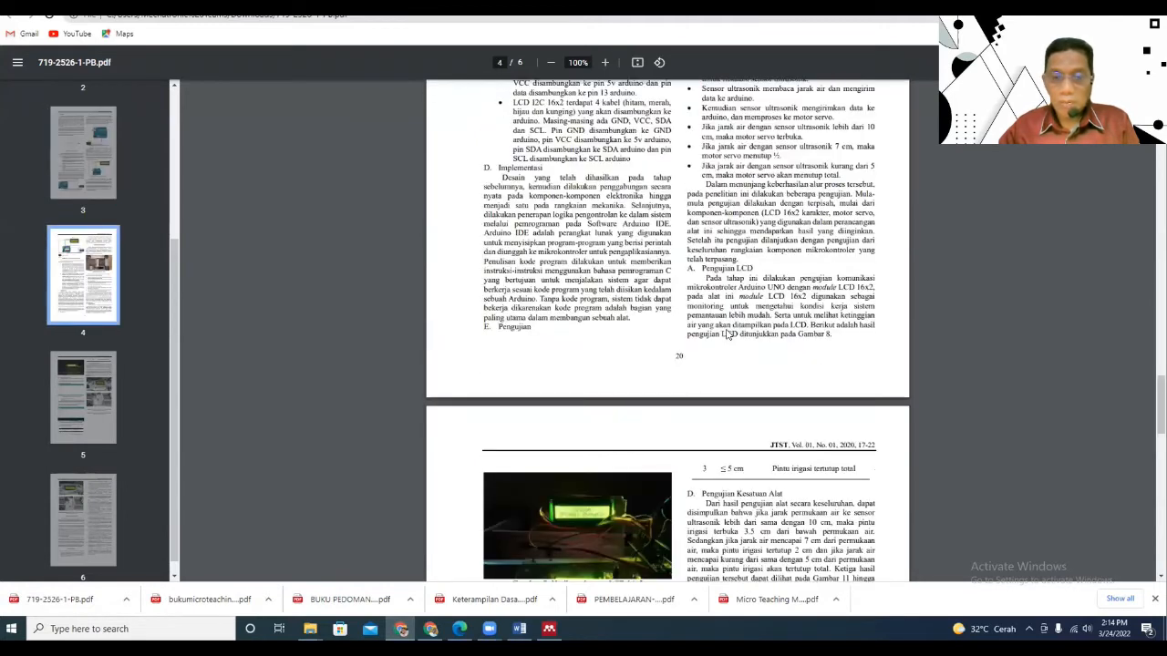
Copy the first conclusion point, about the servo motor and ultrasonic sensor, from the article's Kesimpulan dan Saran section.
scroll(726, 334, up, 2)
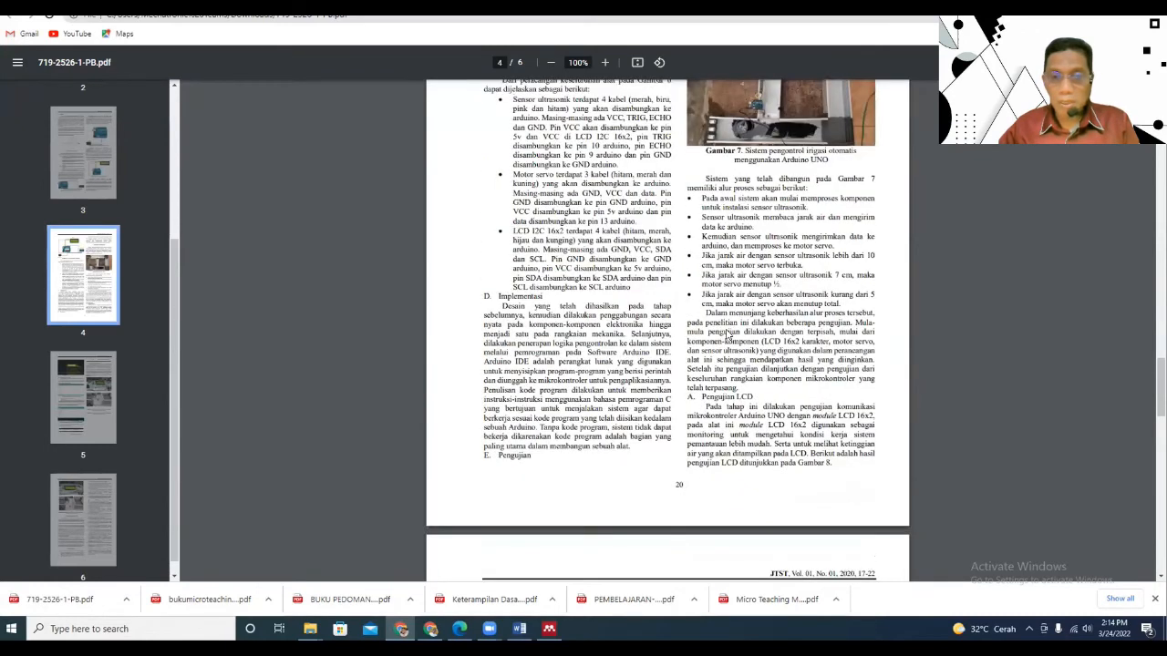
scroll(727, 335, up, 2)
scroll(726, 335, up, 1)
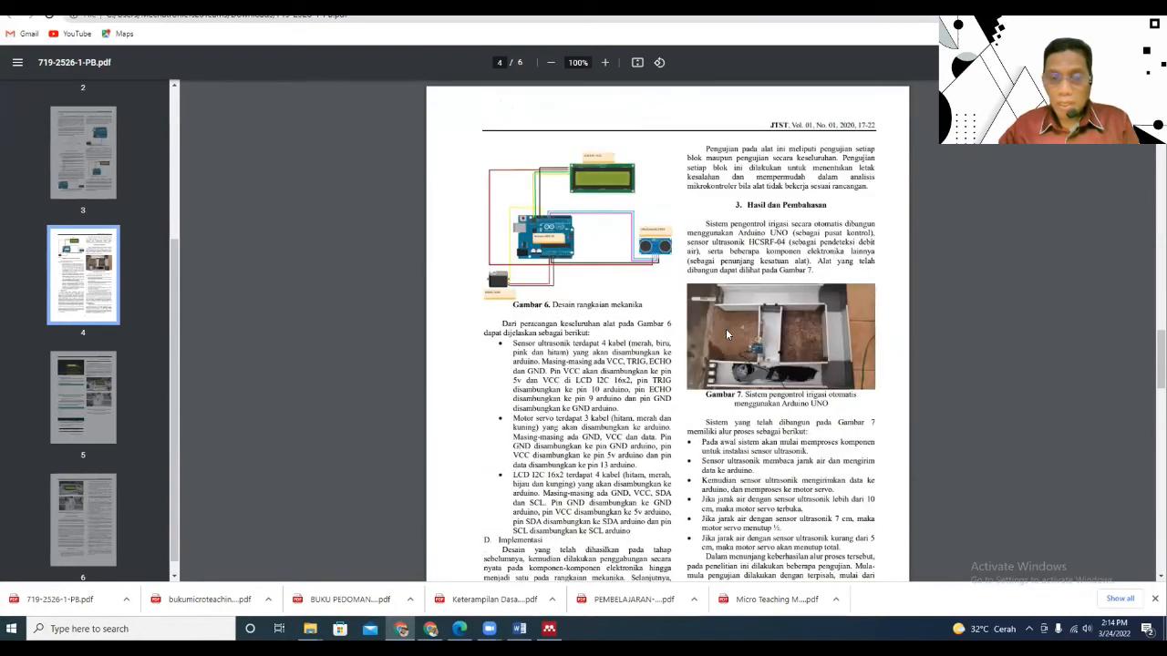
scroll(726, 335, down, 3)
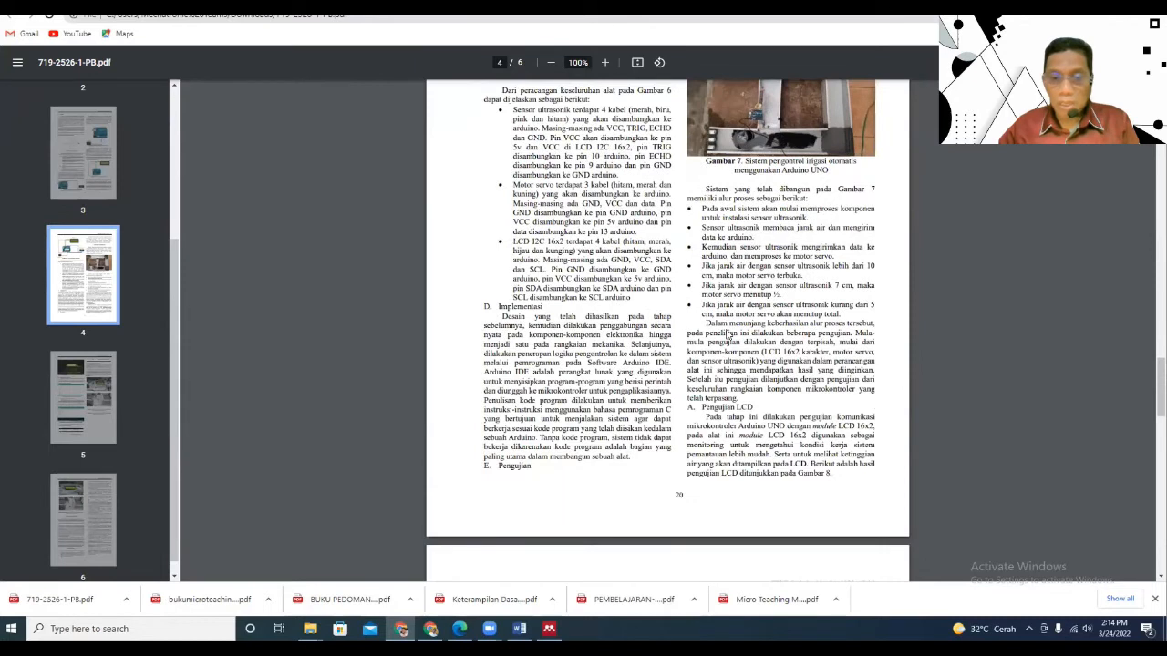
scroll(727, 335, down, 15)
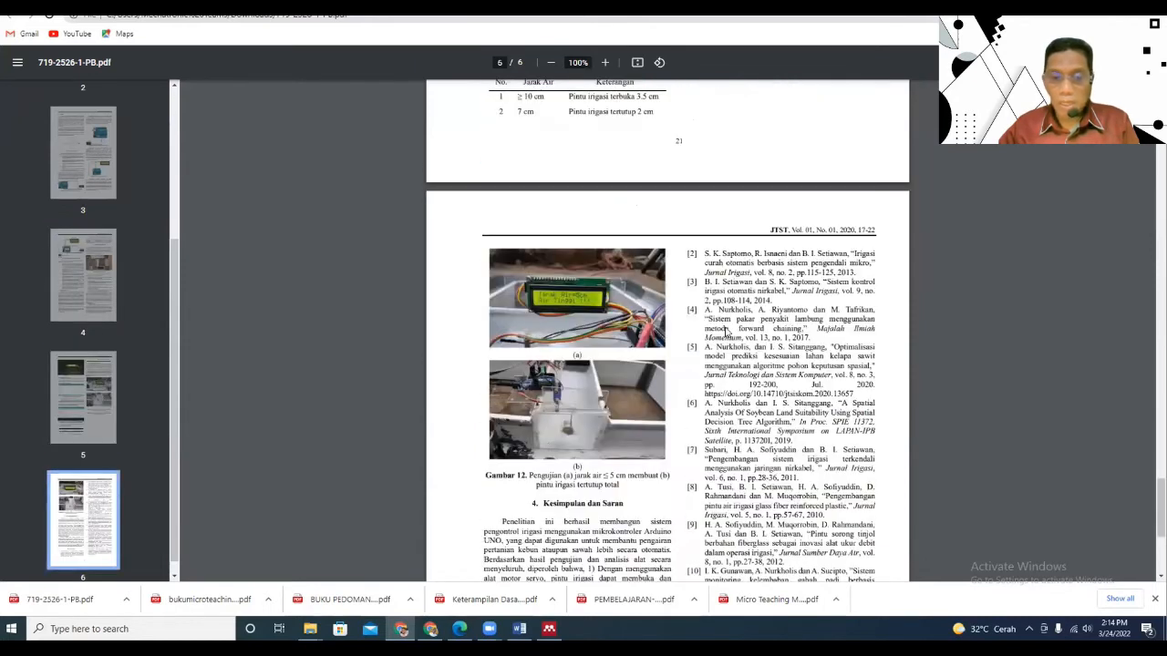
scroll(726, 334, down, 2)
scroll(574, 337, down, 2)
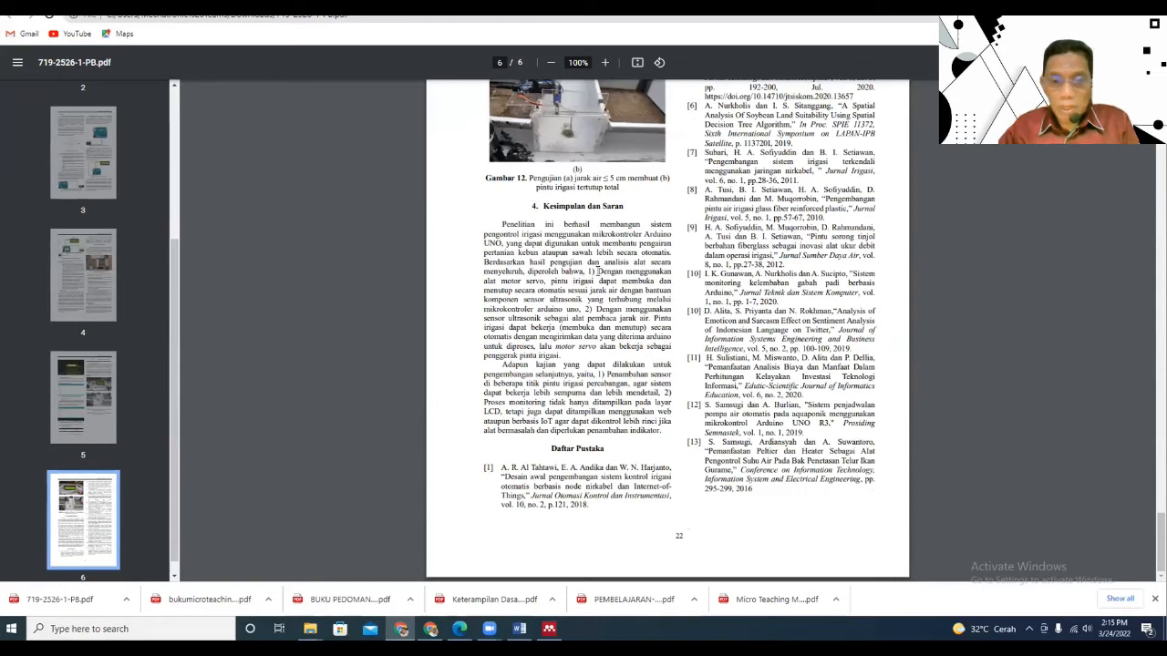
drag(597, 270, 581, 310)
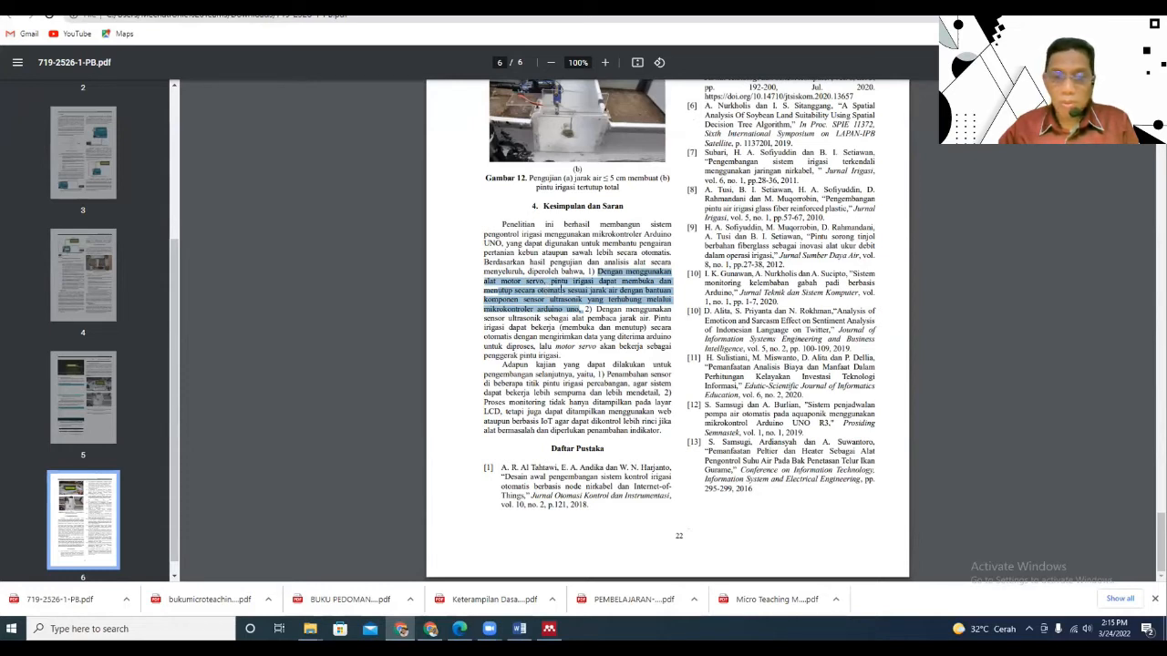
right_click(559, 290)
click(579, 299)
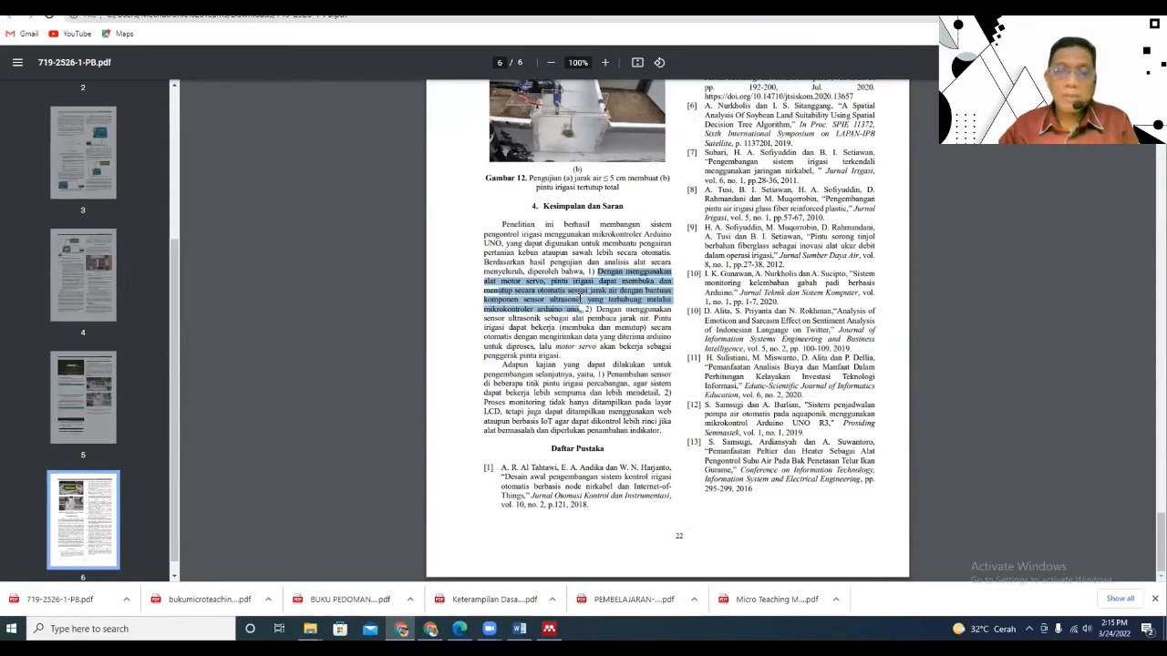
Switch to Document22 in Word, add two blank lines under the "Mikrokontroller atmega 16" heading and paste the copied conclusion text there.
mouse_move(520, 628)
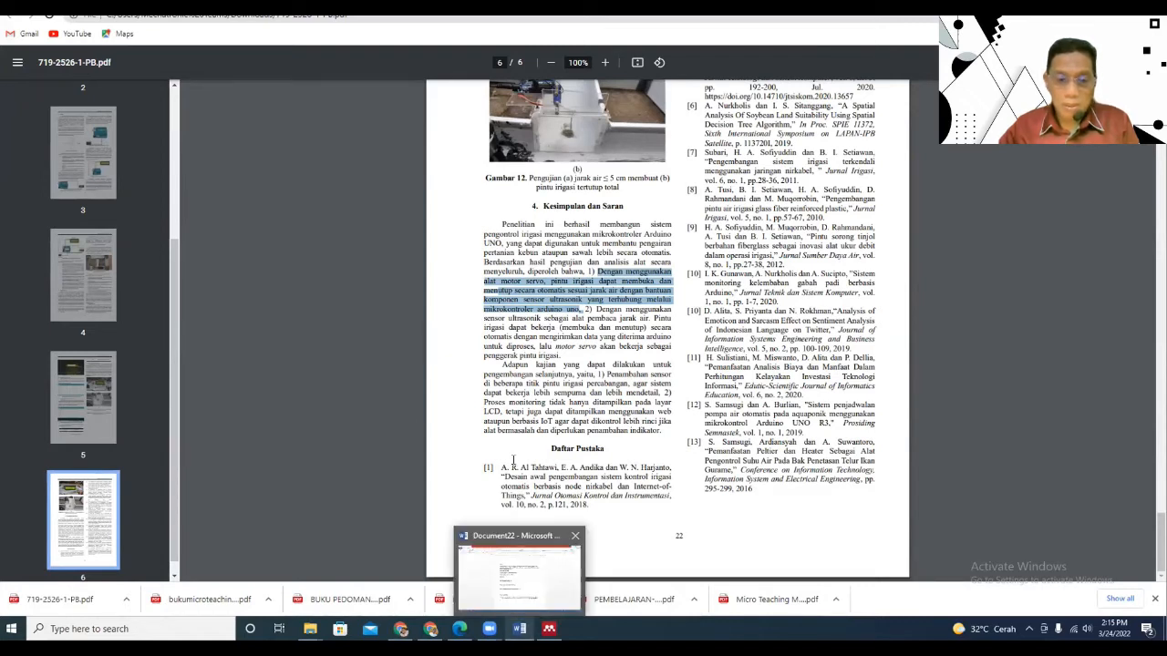
click(546, 579)
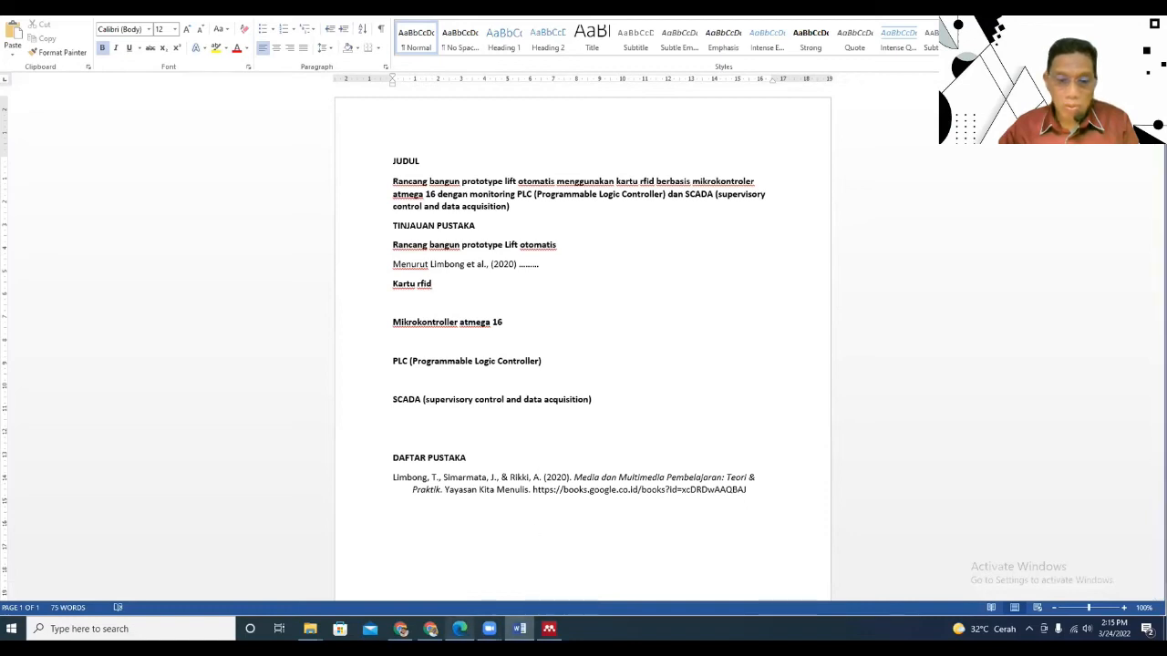
mouse_move(549, 629)
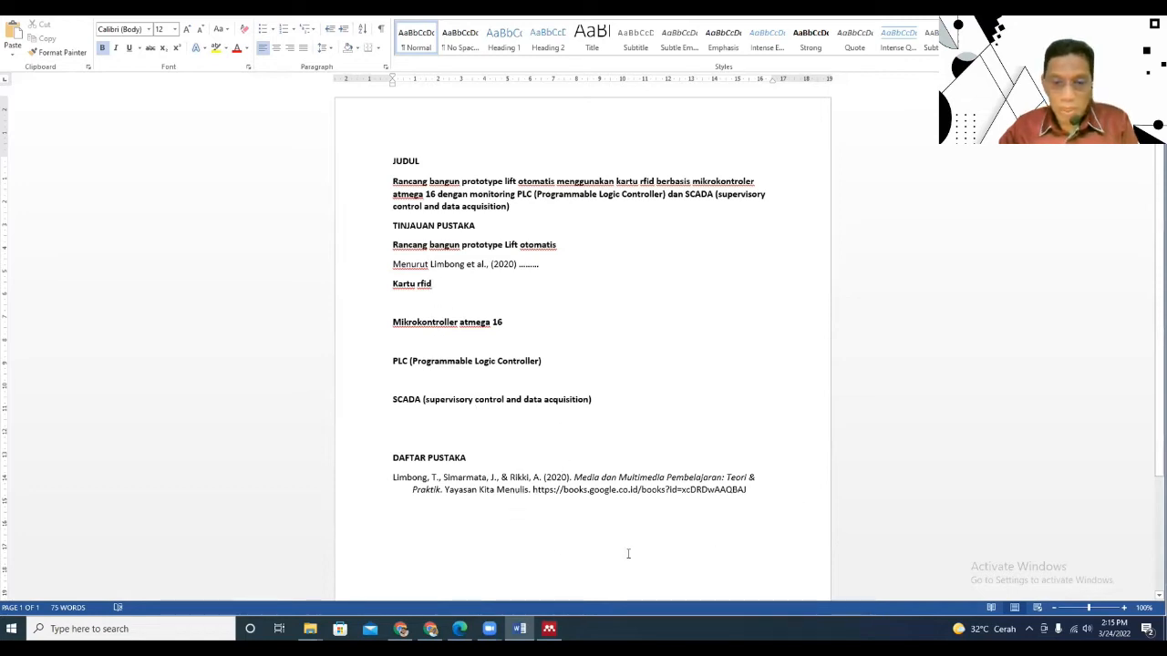
click(480, 431)
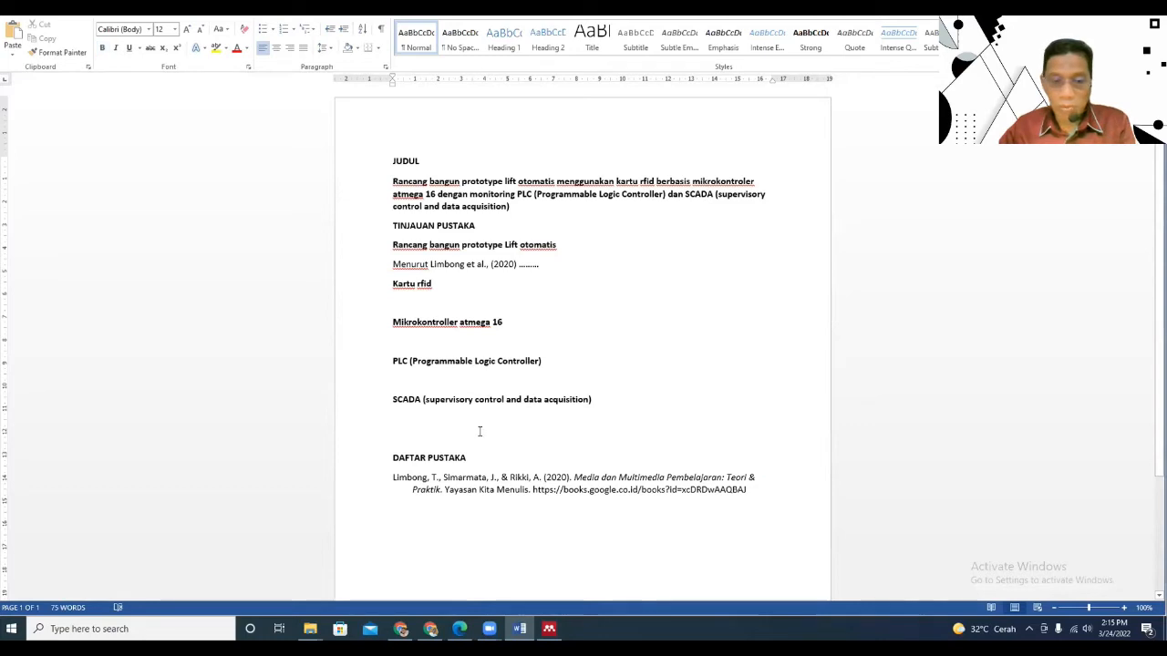
click(461, 415)
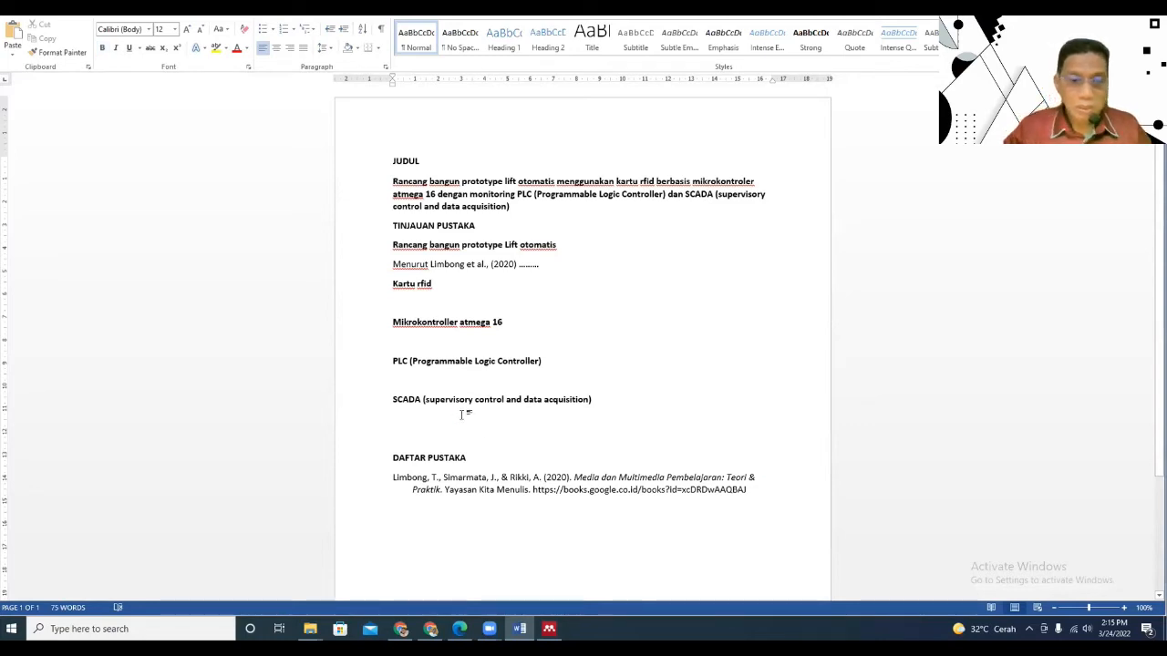
click(481, 338)
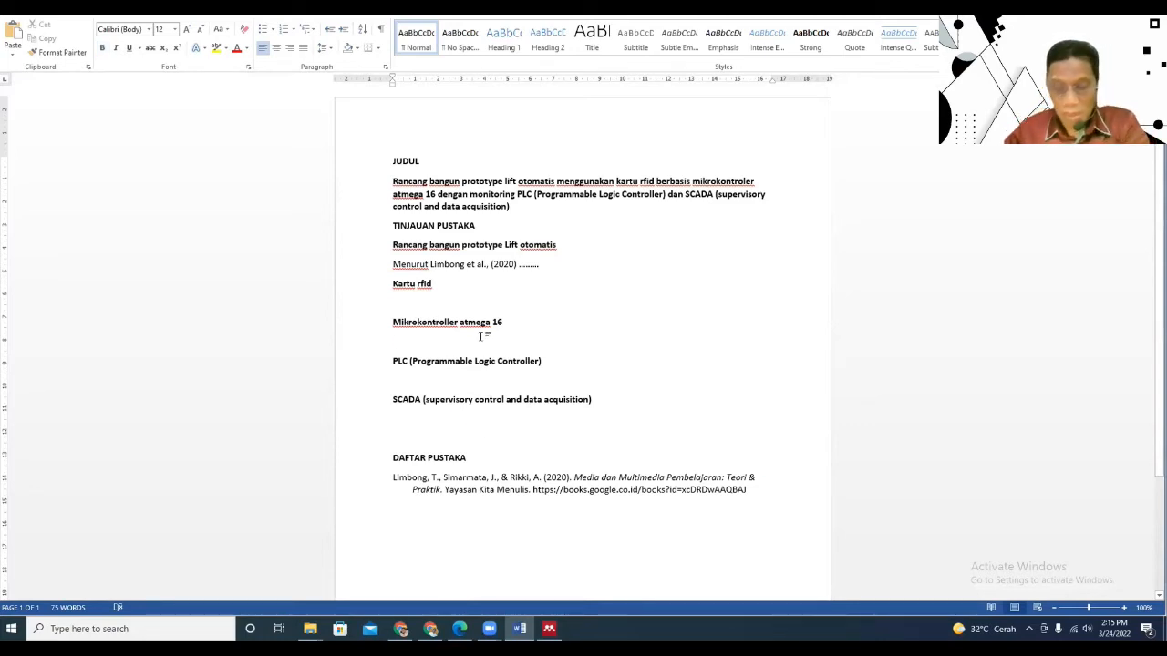
key(Return)
key(Return)
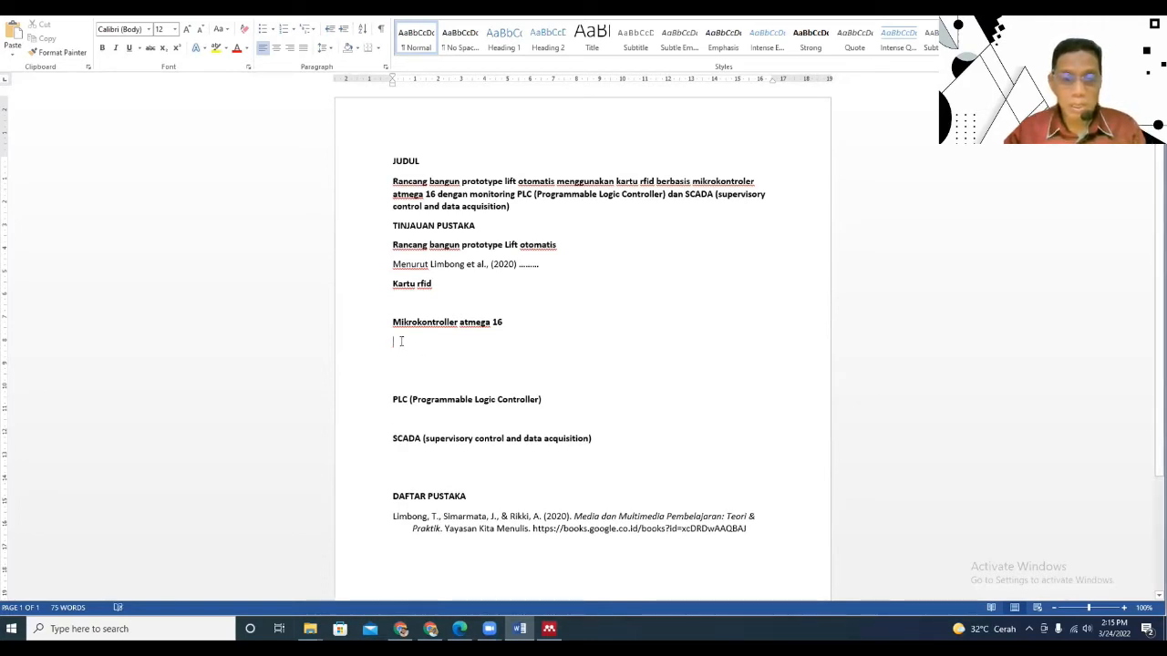
right_click(401, 342)
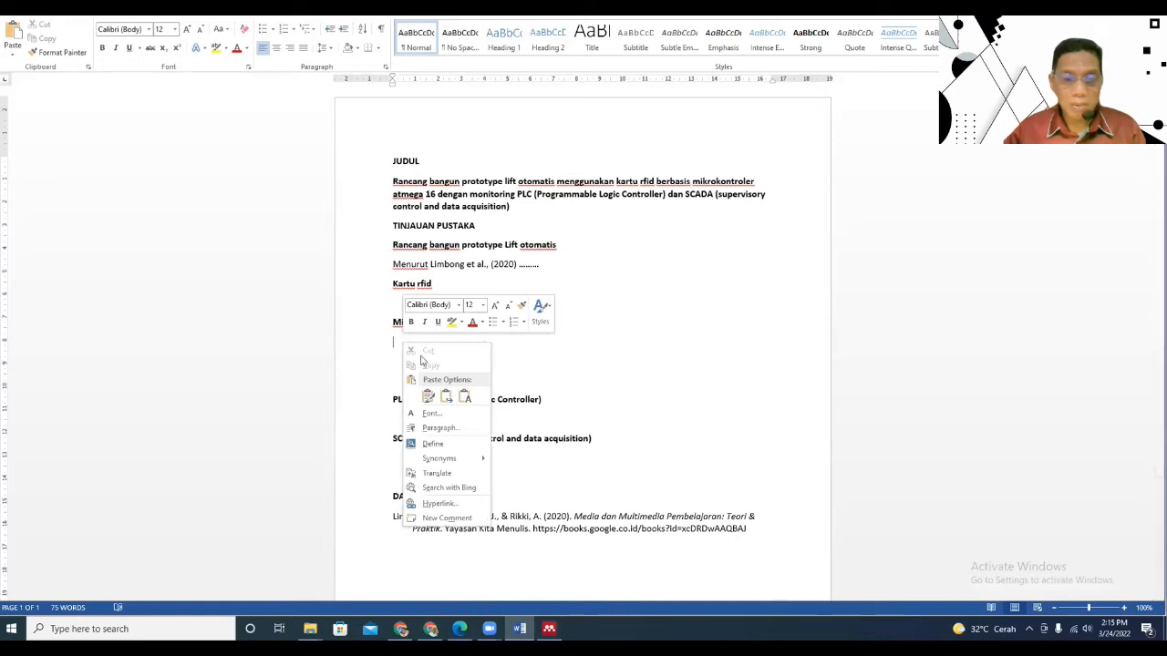
click(431, 399)
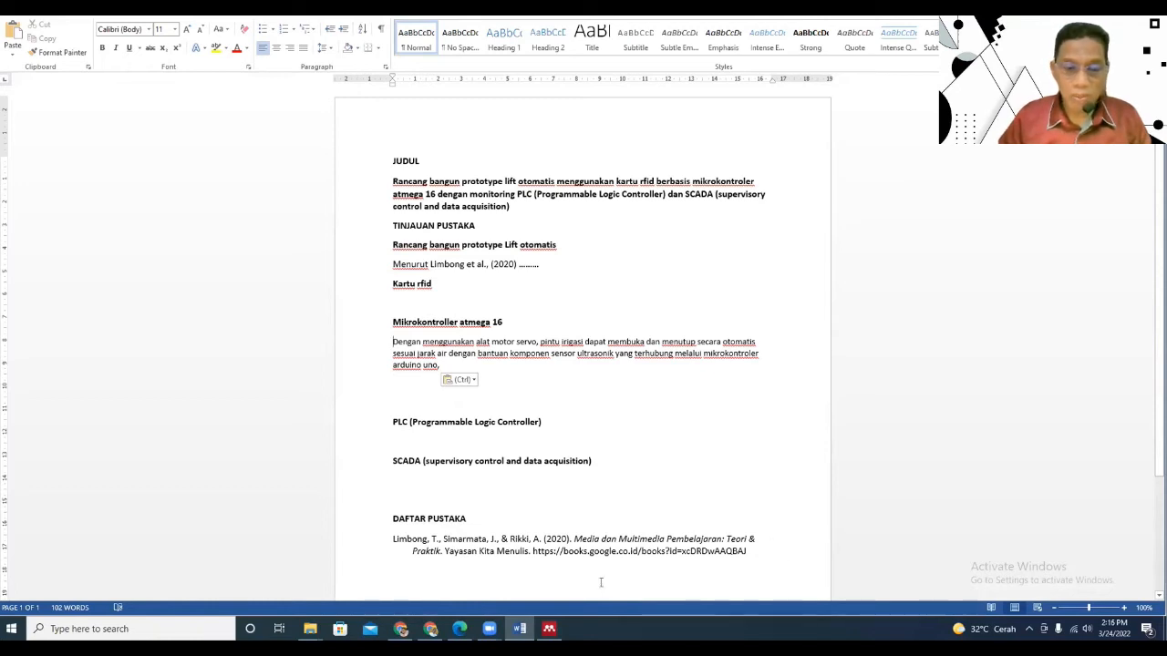
Delete the "Menurut" citation line under the Lift otomatis heading and the entry under DAFTAR PUSTAKA, and start a new line below that heading.
scroll(601, 581, down, 1)
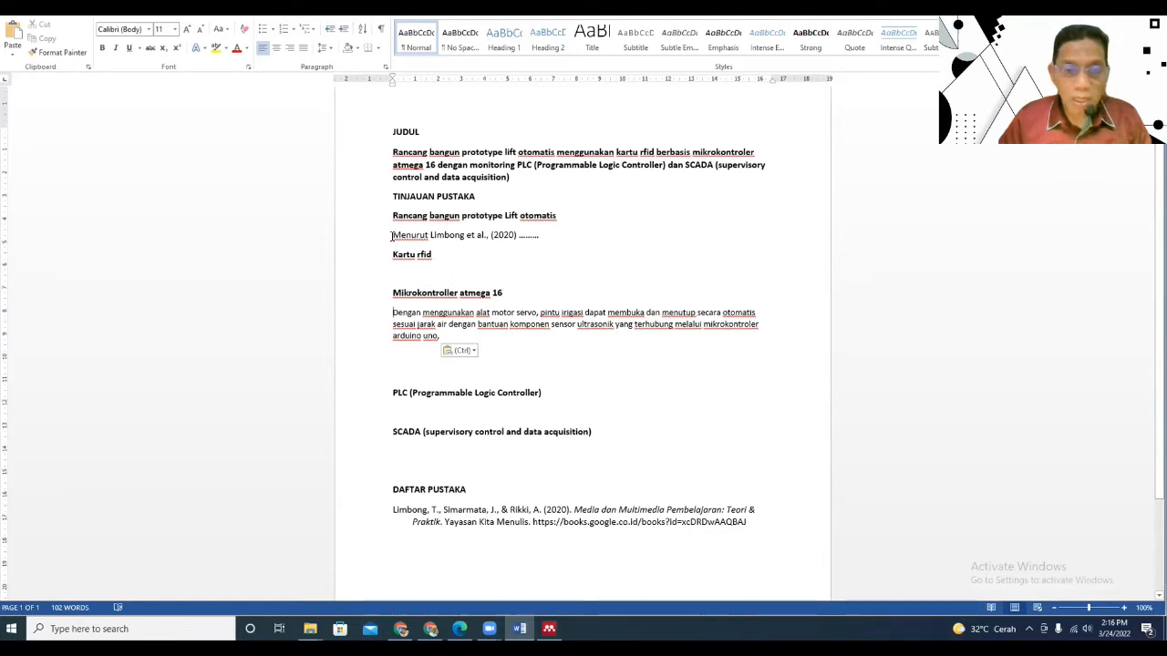
drag(392, 236, 577, 233)
key(Delete)
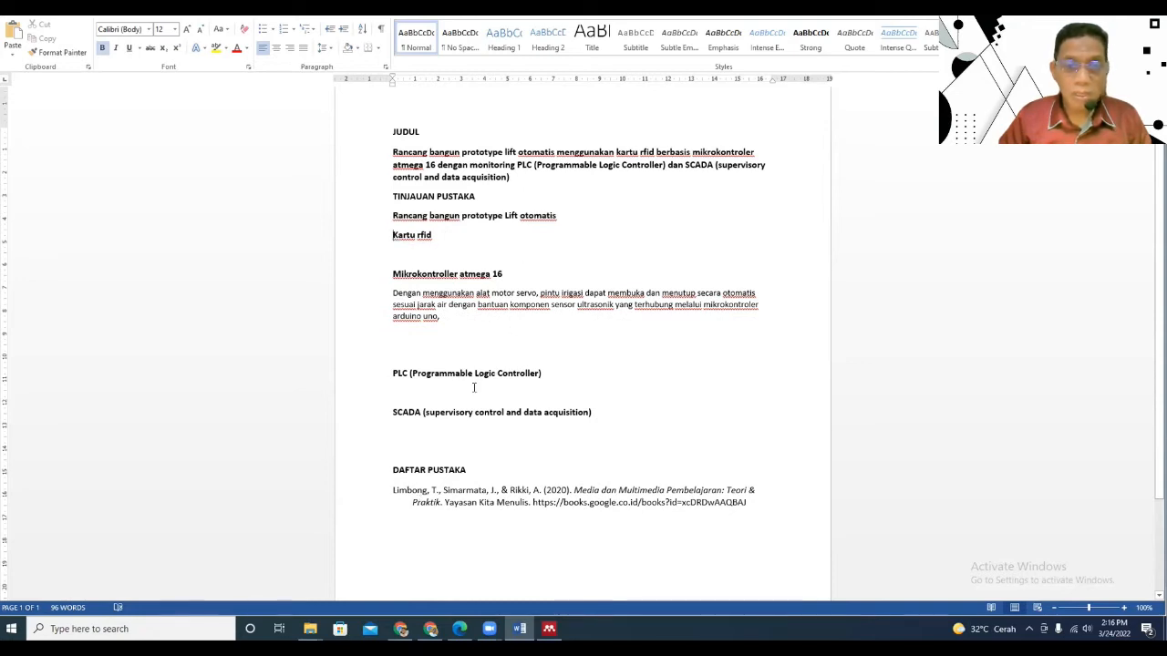
drag(394, 490, 776, 522)
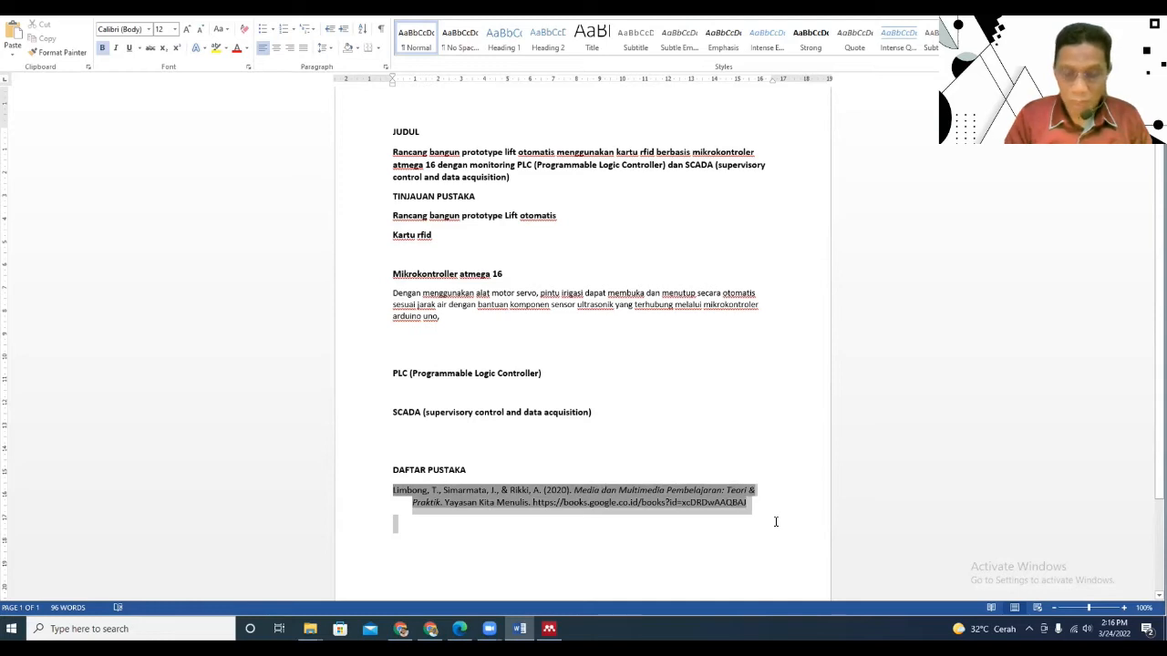
key(Delete)
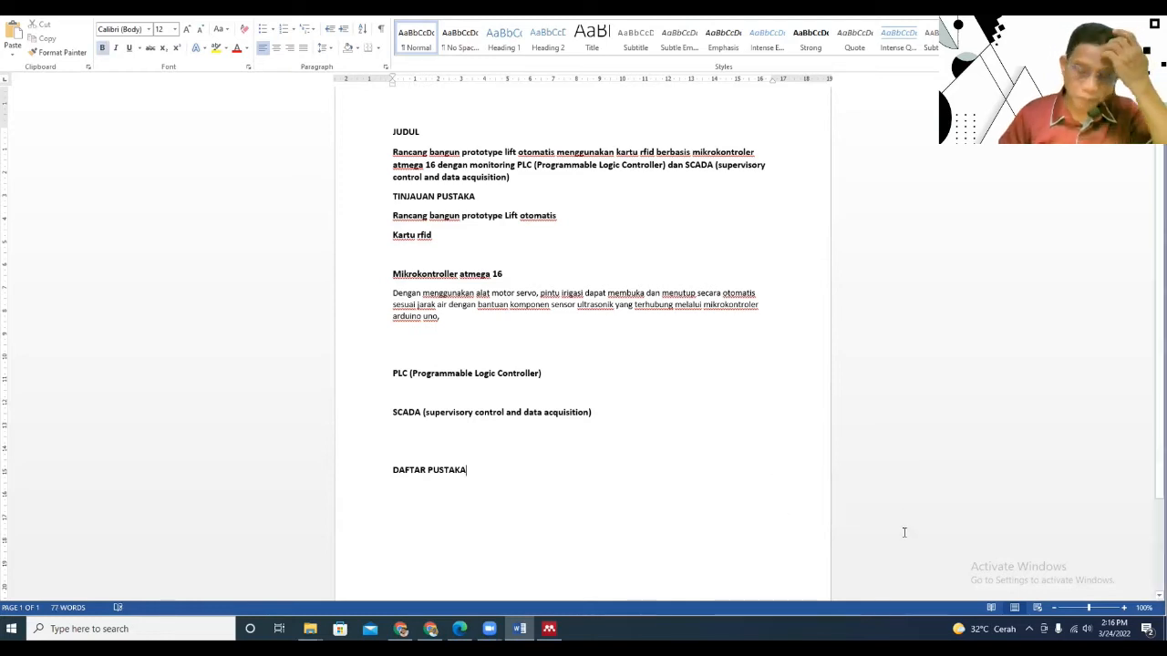
key(Return)
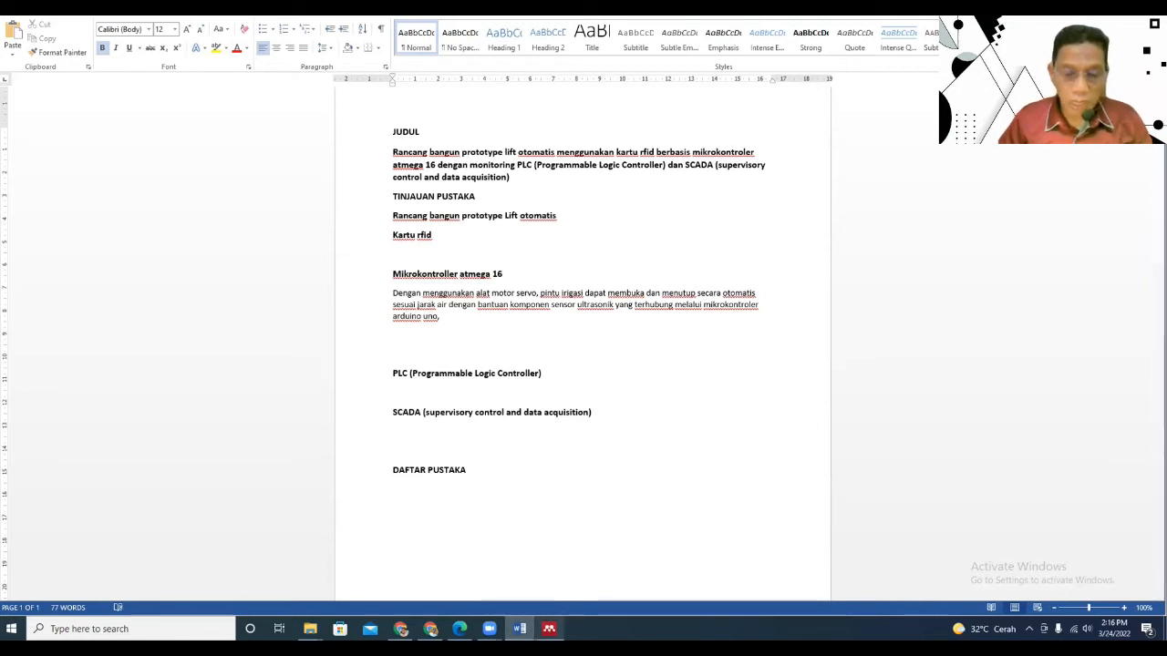
Switch back to Chrome and review the mikrokontroler results in Google Scholar and the earlier pages of the irrigation control article.
mouse_move(549, 629)
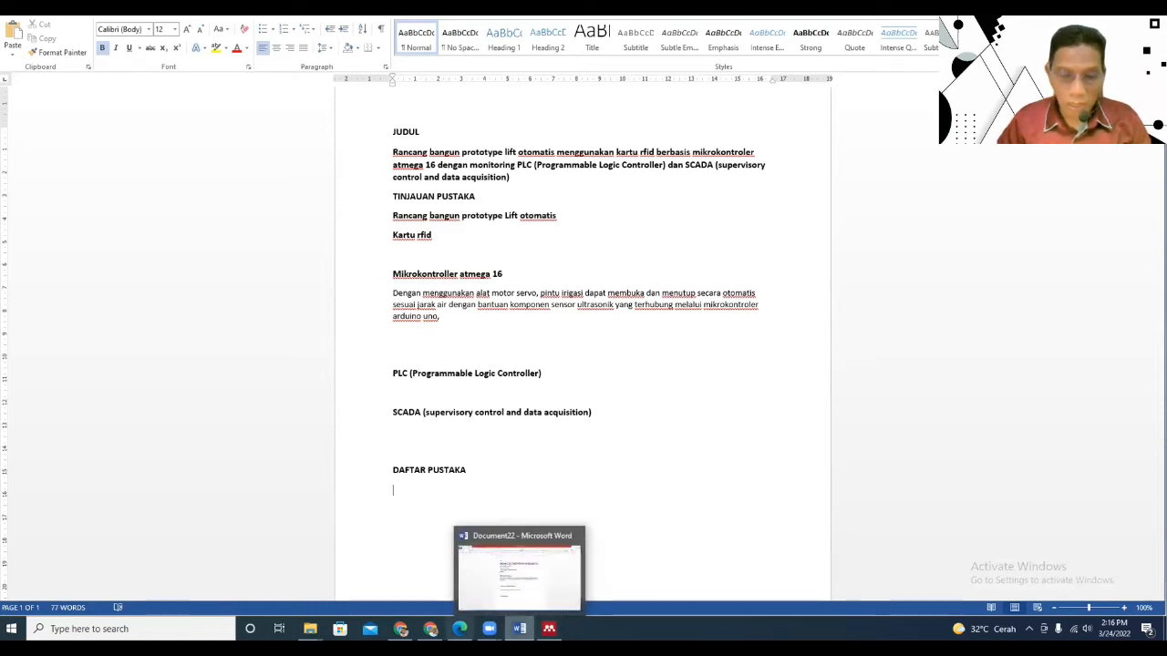
click(401, 574)
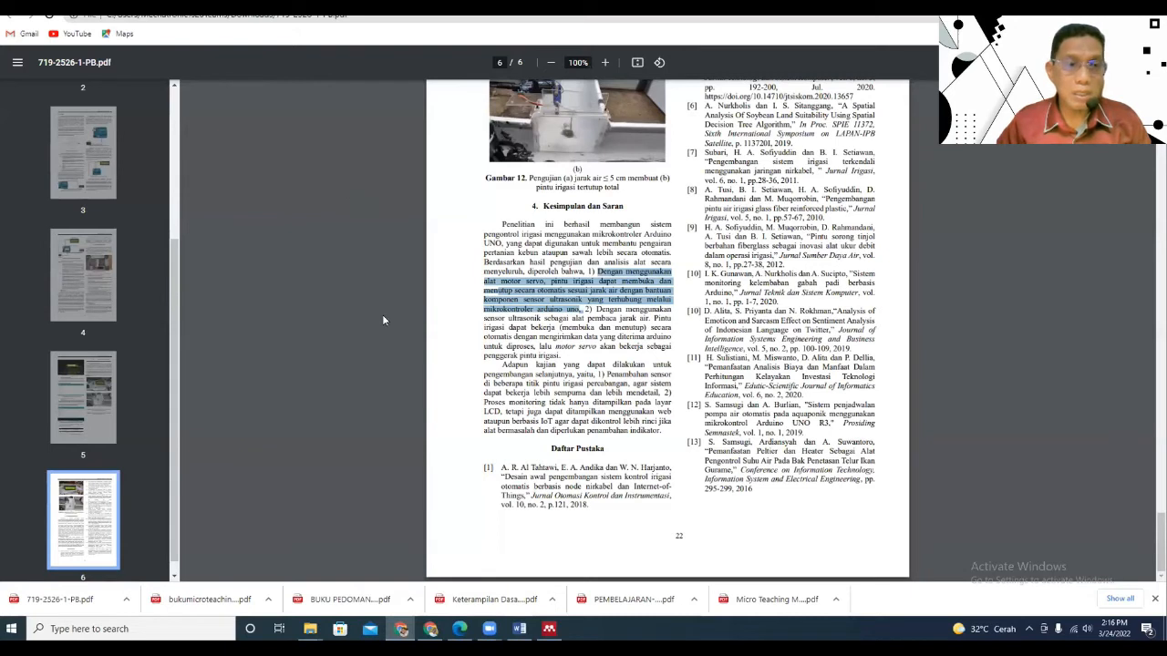
click(264, 4)
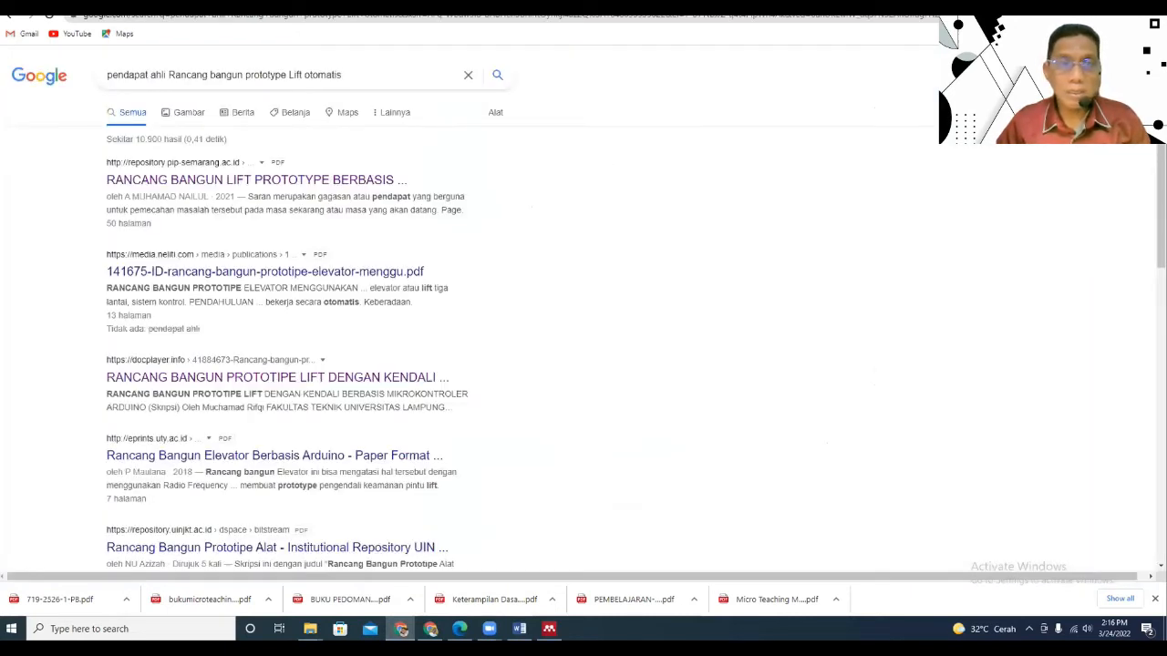
click(393, 5)
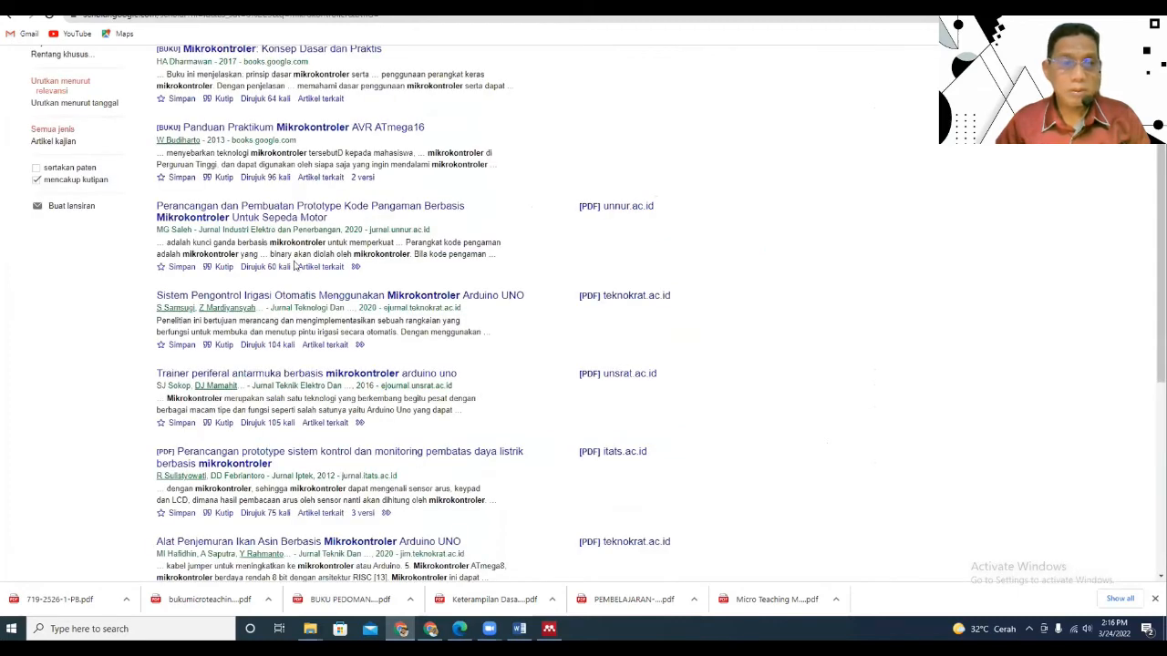
scroll(297, 265, up, 1)
scroll(306, 259, down, 1)
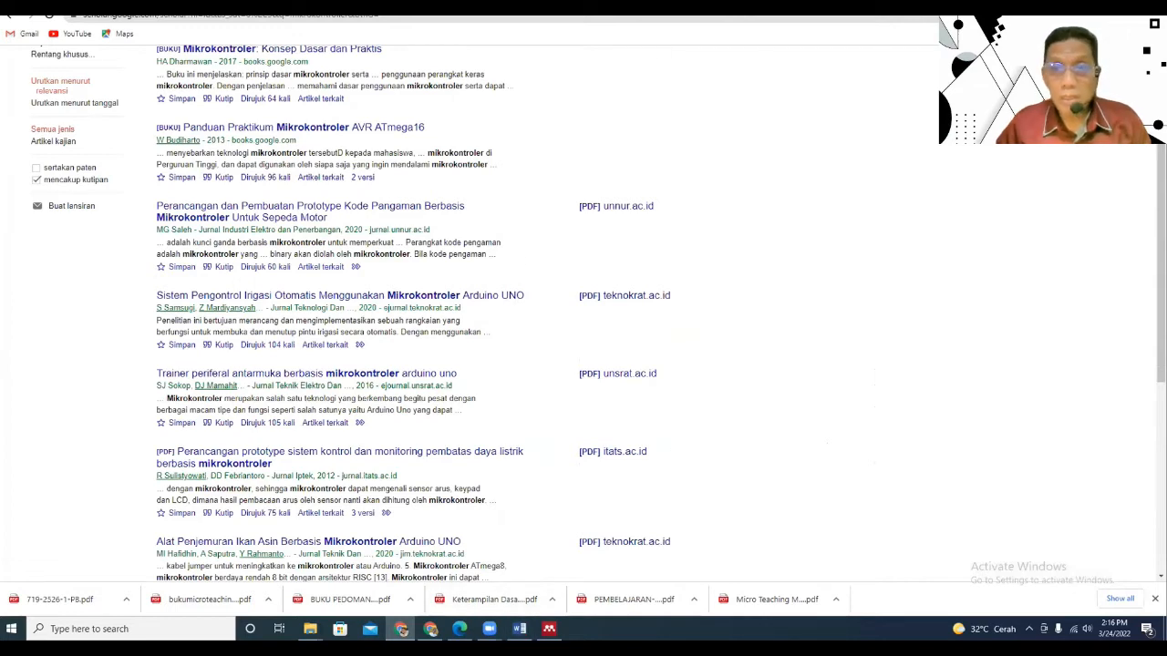
key(ctrl+Tab)
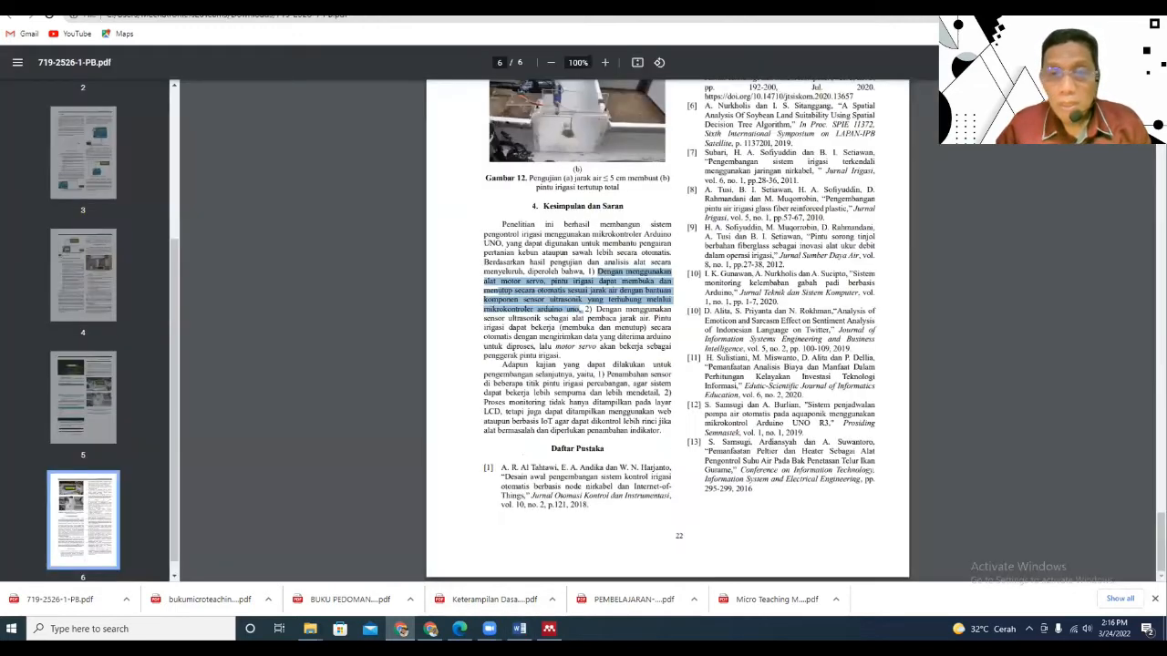
scroll(690, 288, up, 15)
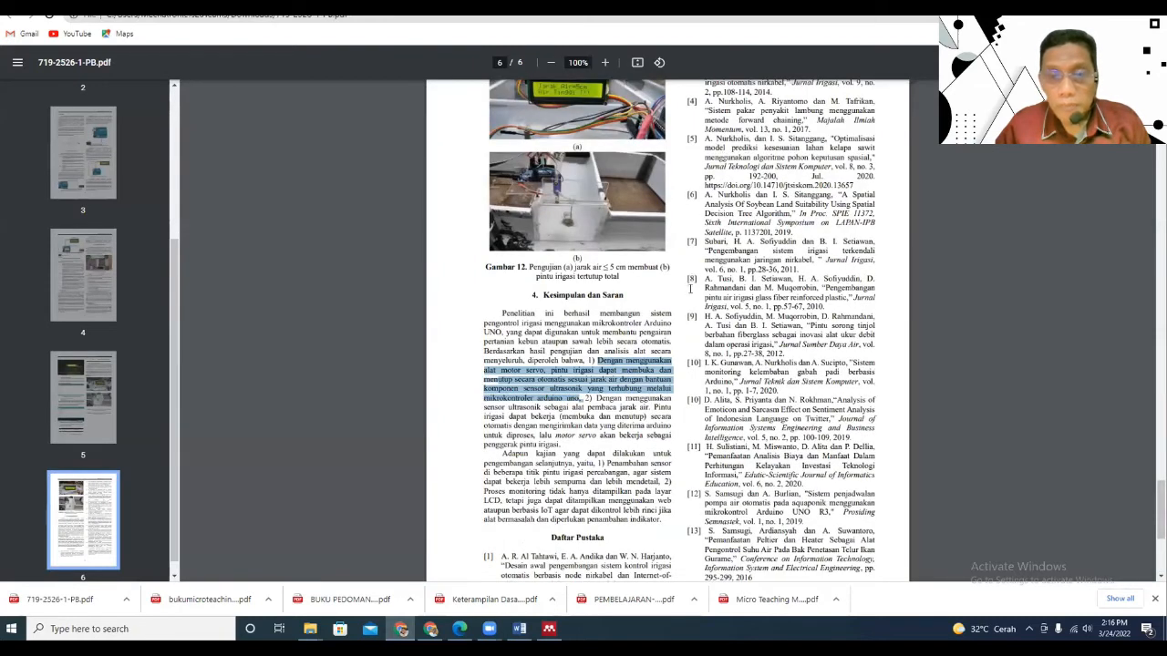
scroll(692, 291, up, 15)
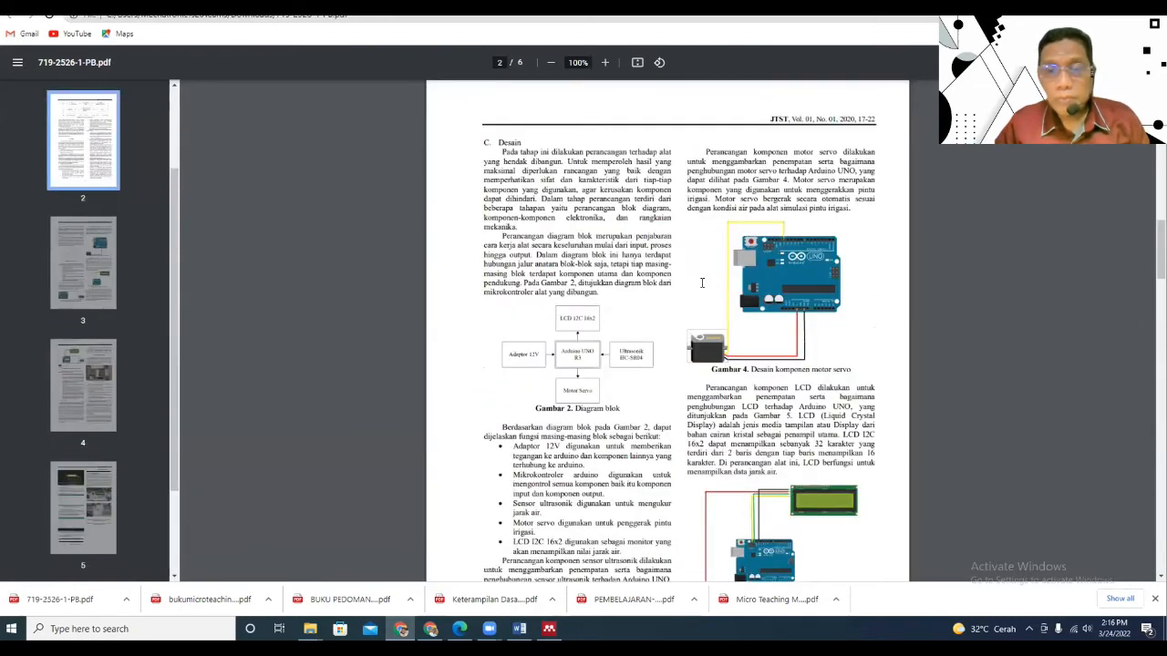
scroll(703, 291, up, 5)
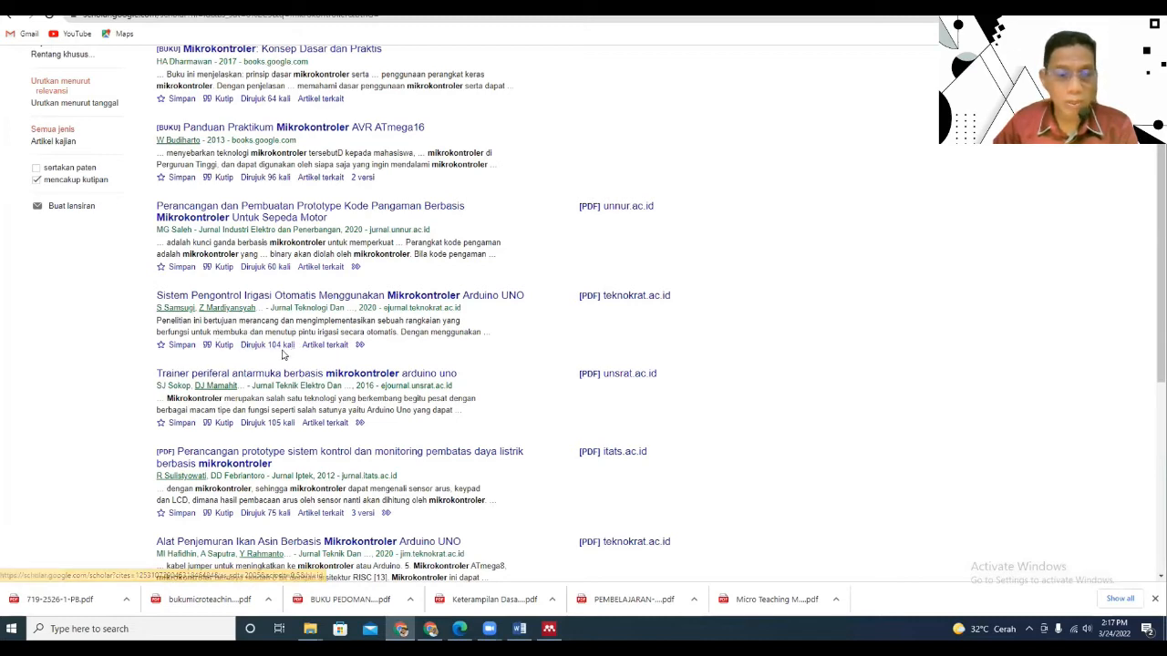
Export the irrigation control article's citation from Google Scholar in RefMan format and show the downloaded scholar (2).ris in its folder.
click(219, 349)
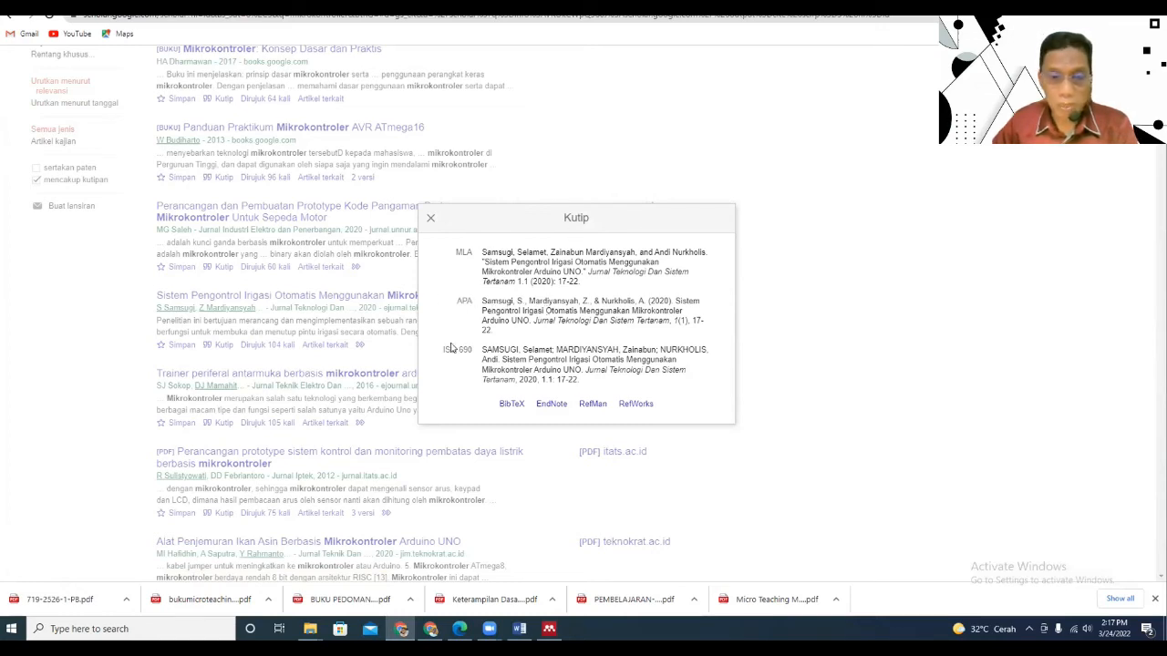
click(509, 311)
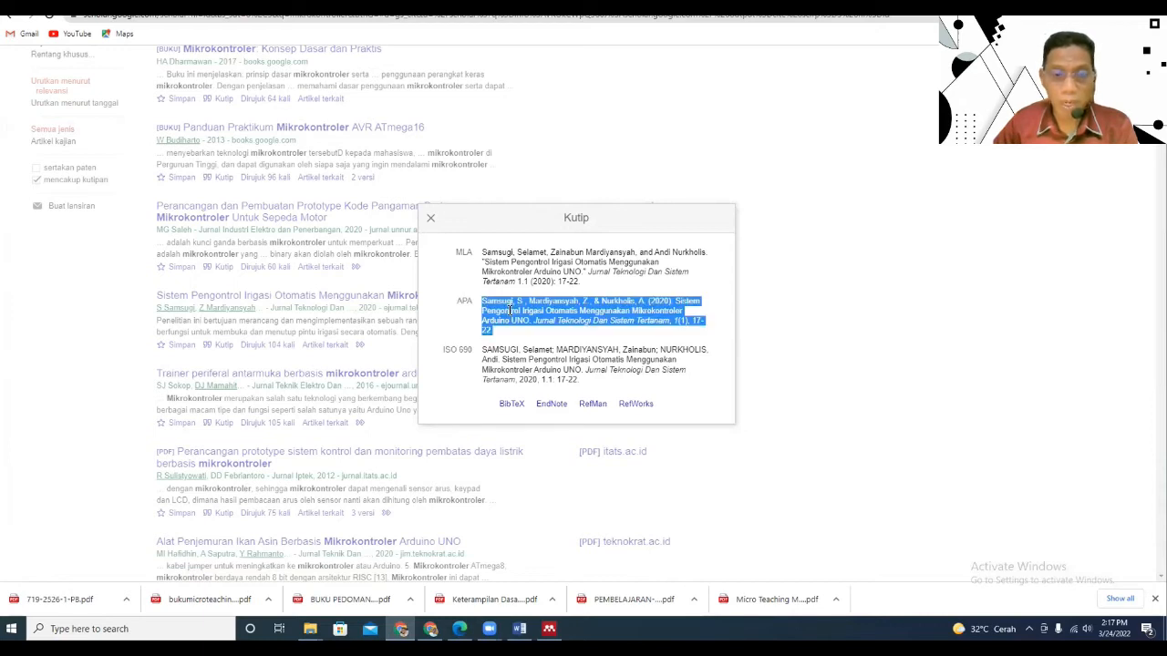
click(593, 406)
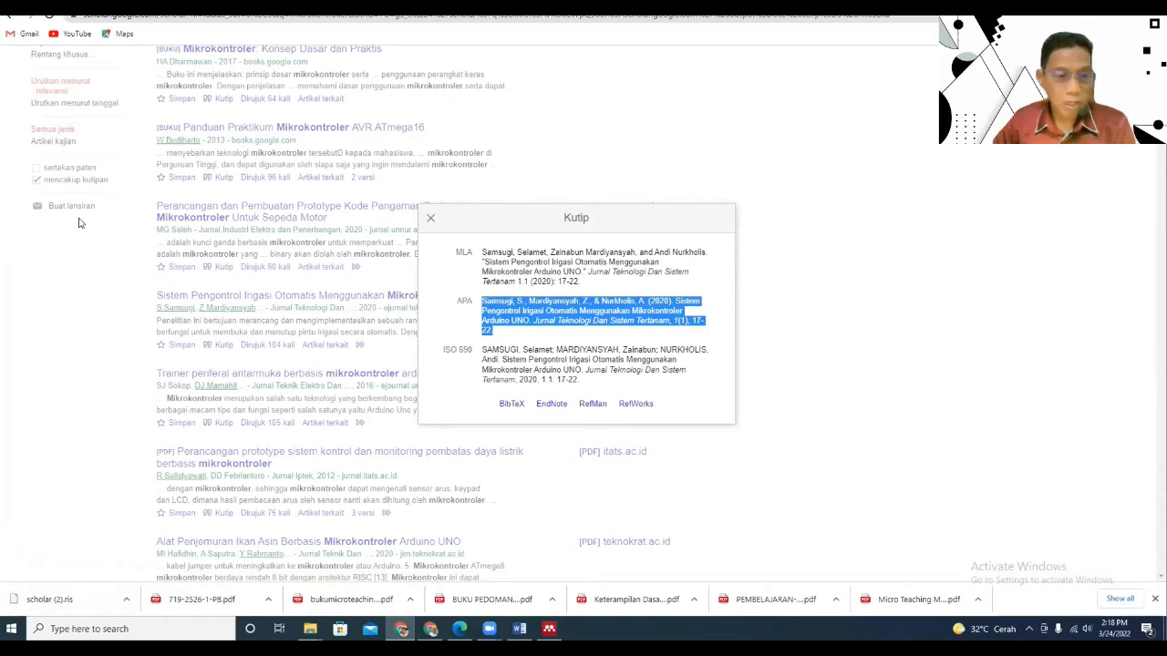
click(126, 600)
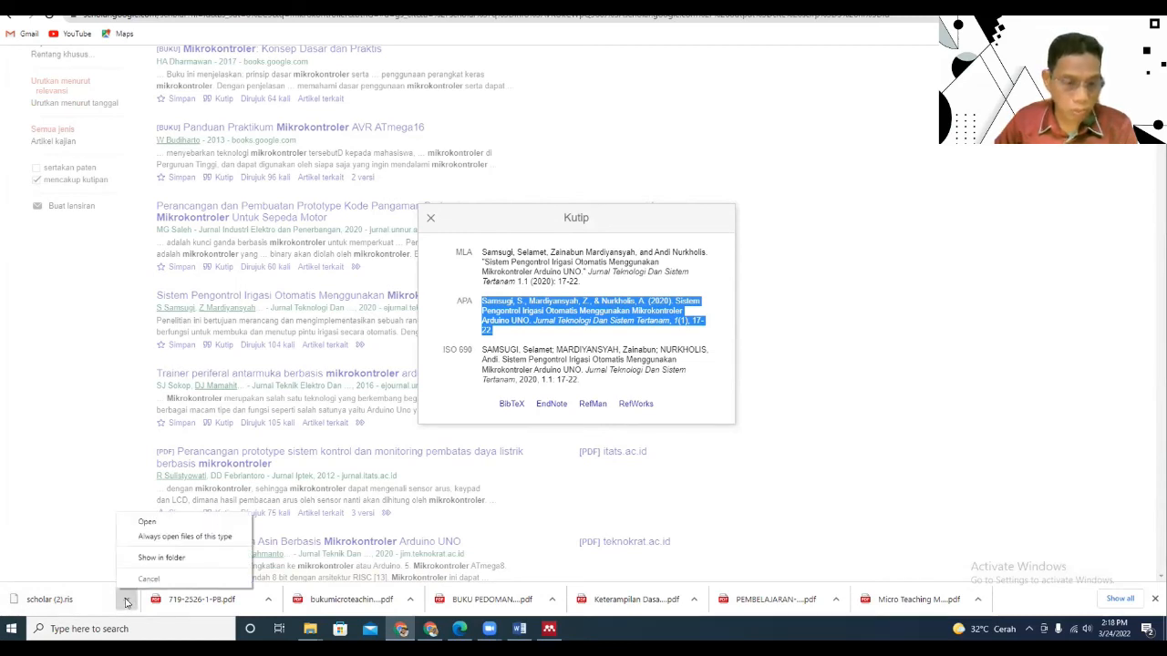
click(168, 558)
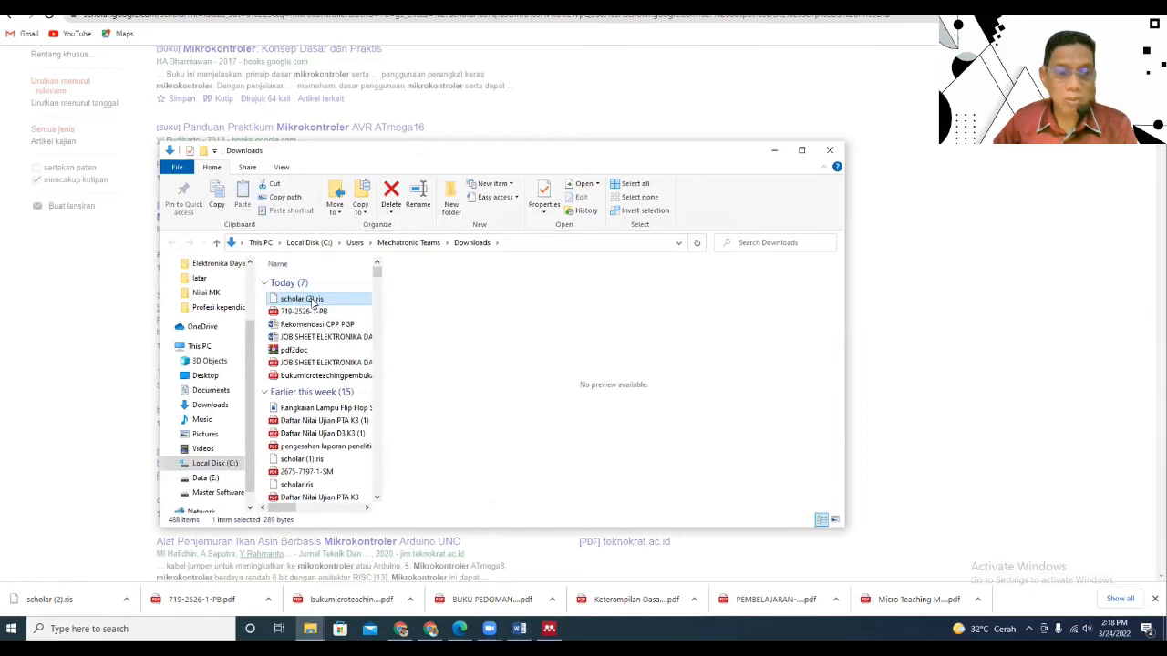
Import scholar (2).ris into the Mendeley mikrokontroller folder, switch back to Google Scholar in Chrome and close the citation window.
mouse_move(549, 629)
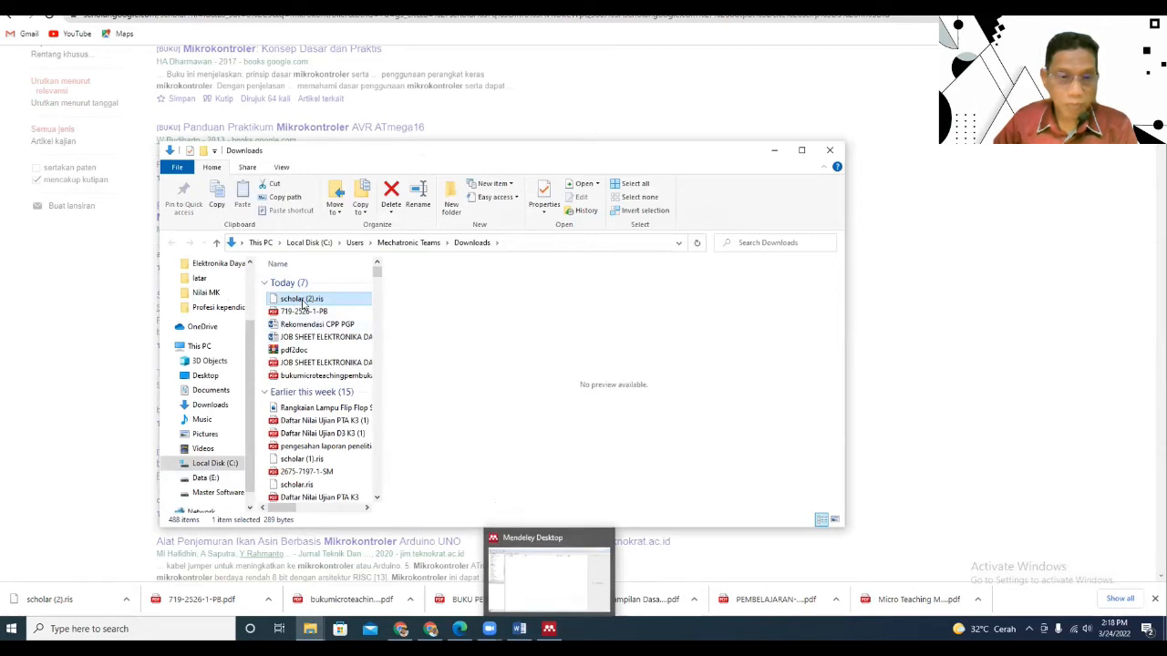
drag(302, 303, 435, 220)
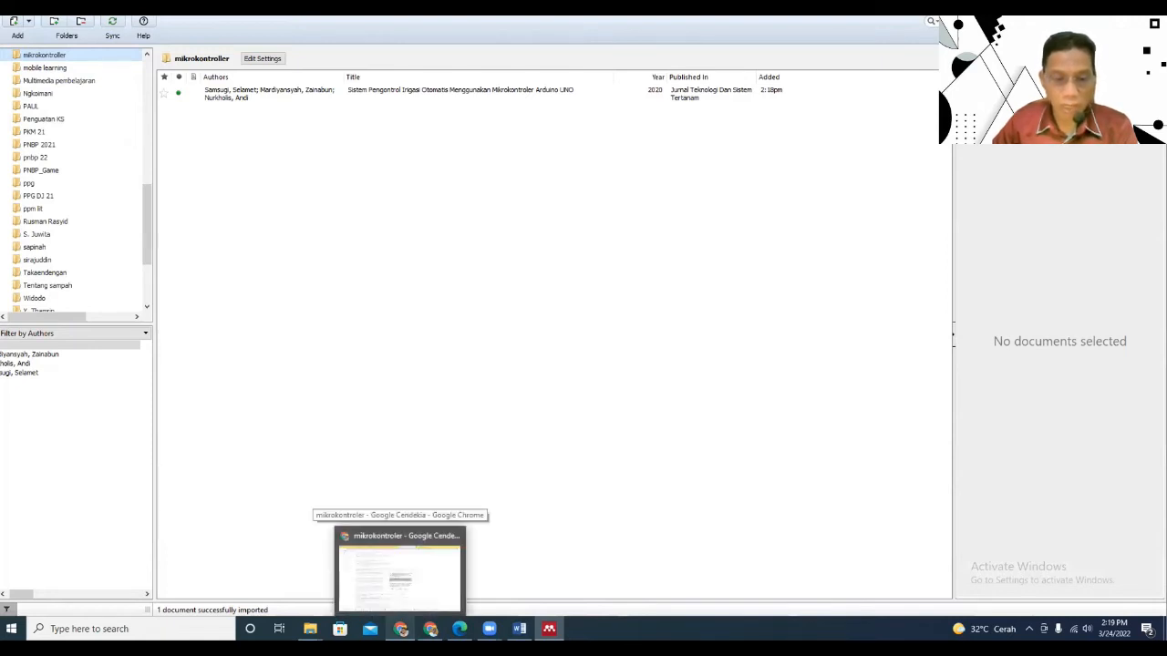
click(399, 570)
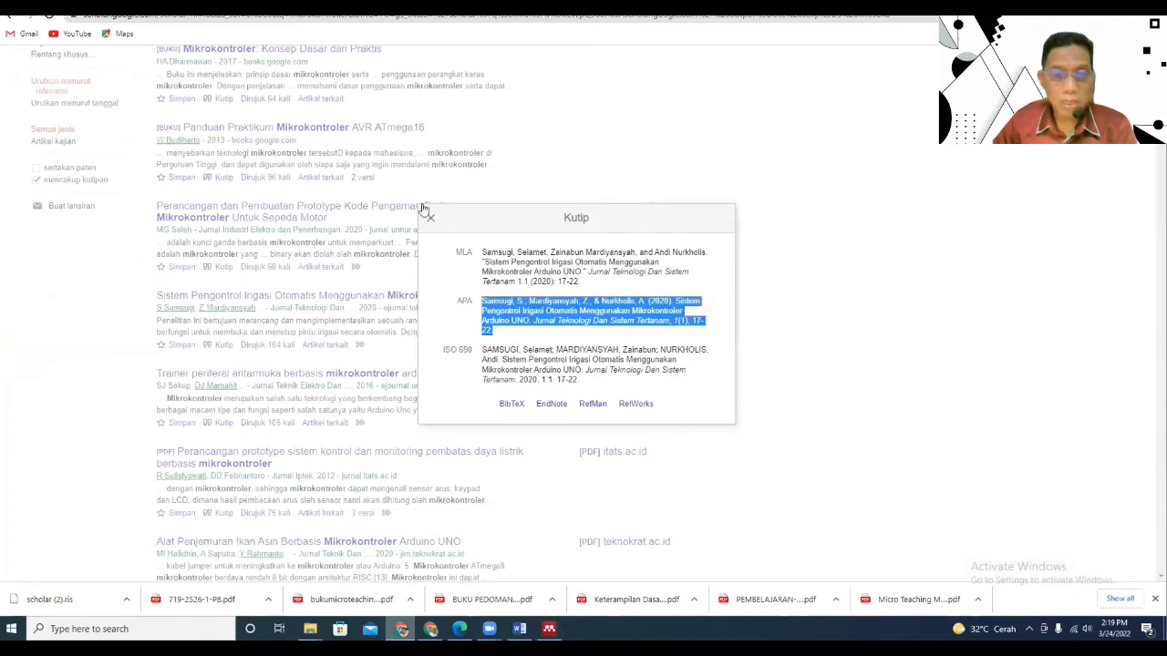
click(430, 221)
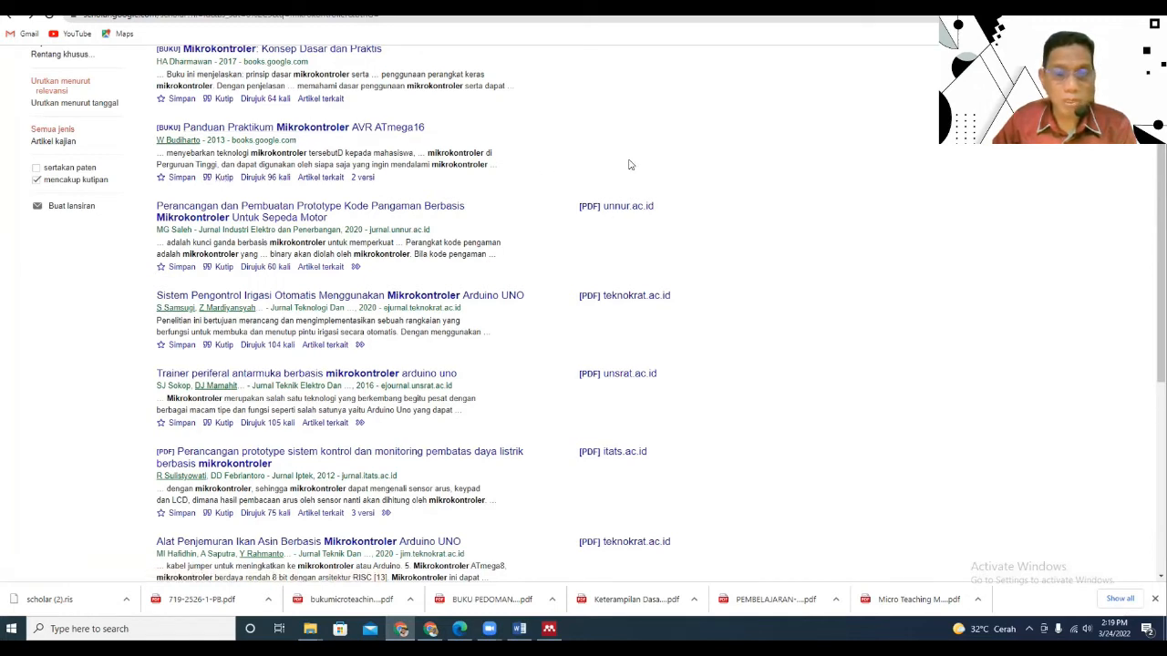
Export the citation of "Panduan Praktikum Mikrokontroler AVR ATmega16" in RefMan format and import the downloaded scholar (3).ris into the Mendeley mikrokontroller folder.
click(221, 180)
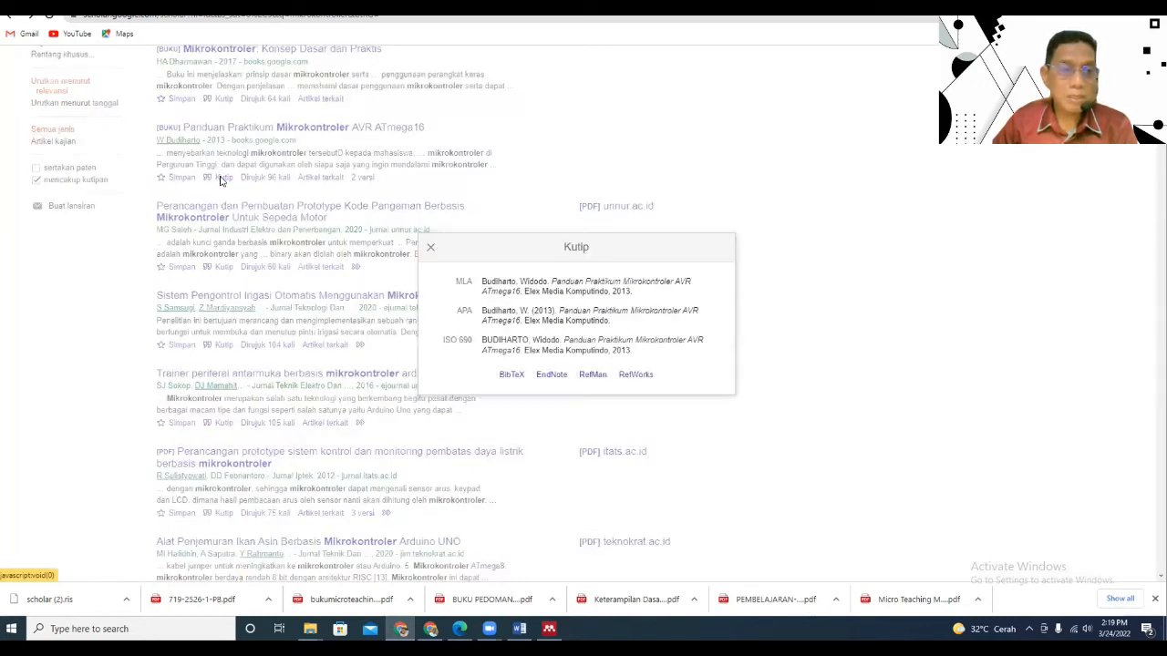
triple_click(508, 312)
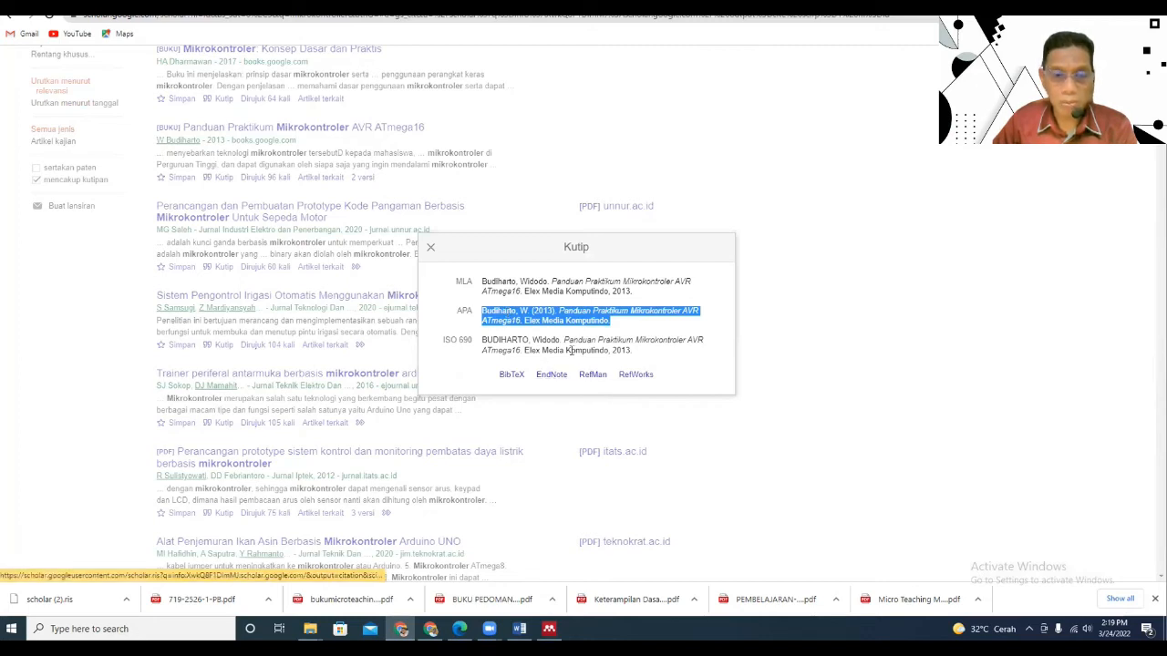
click(592, 375)
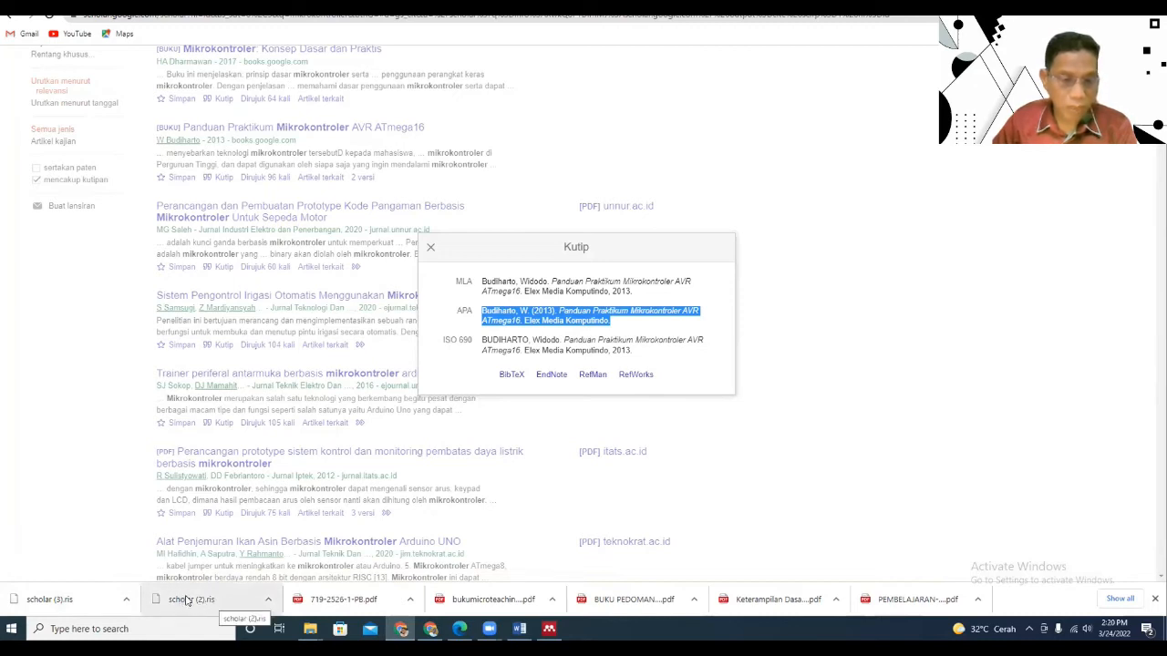
click(126, 599)
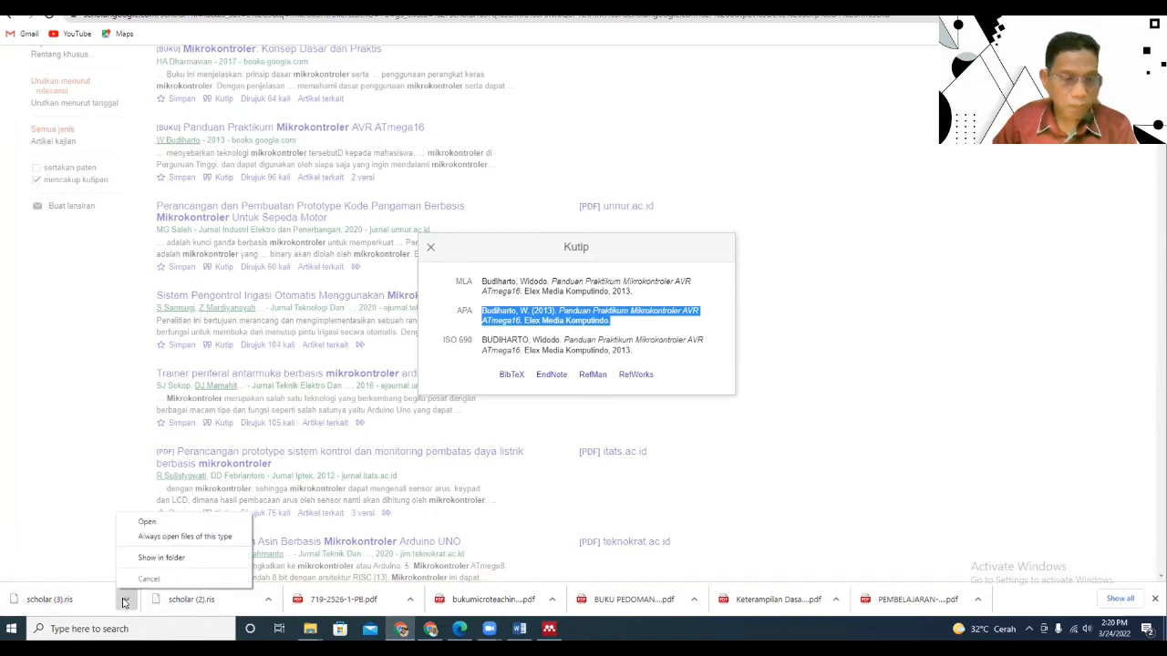
click(144, 558)
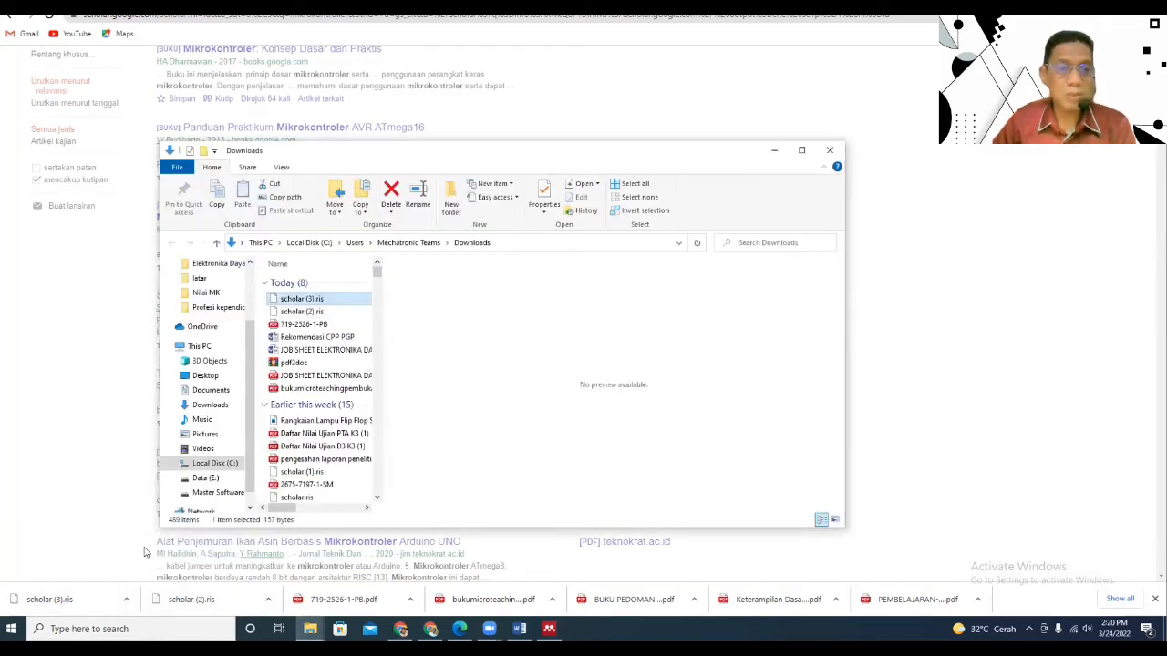
drag(302, 304, 328, 366)
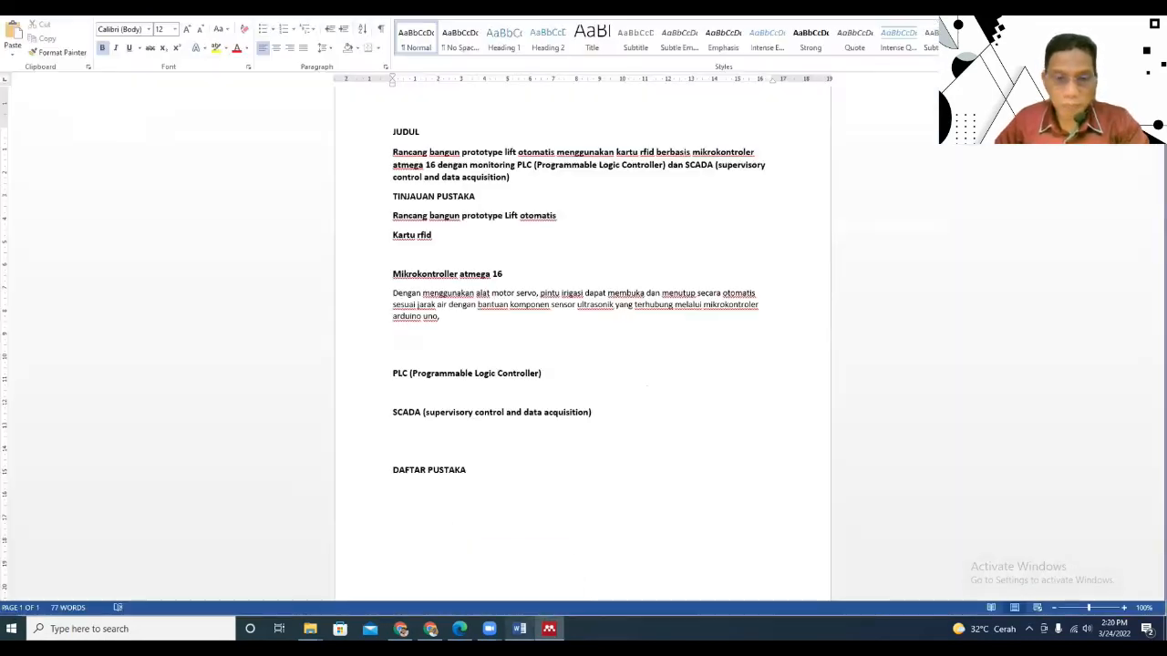
Switch to Word and copy "pintu irigasi dapat membuka" onto the blank line below the paragraph under "Mikrokontroller atmega 16".
click(519, 629)
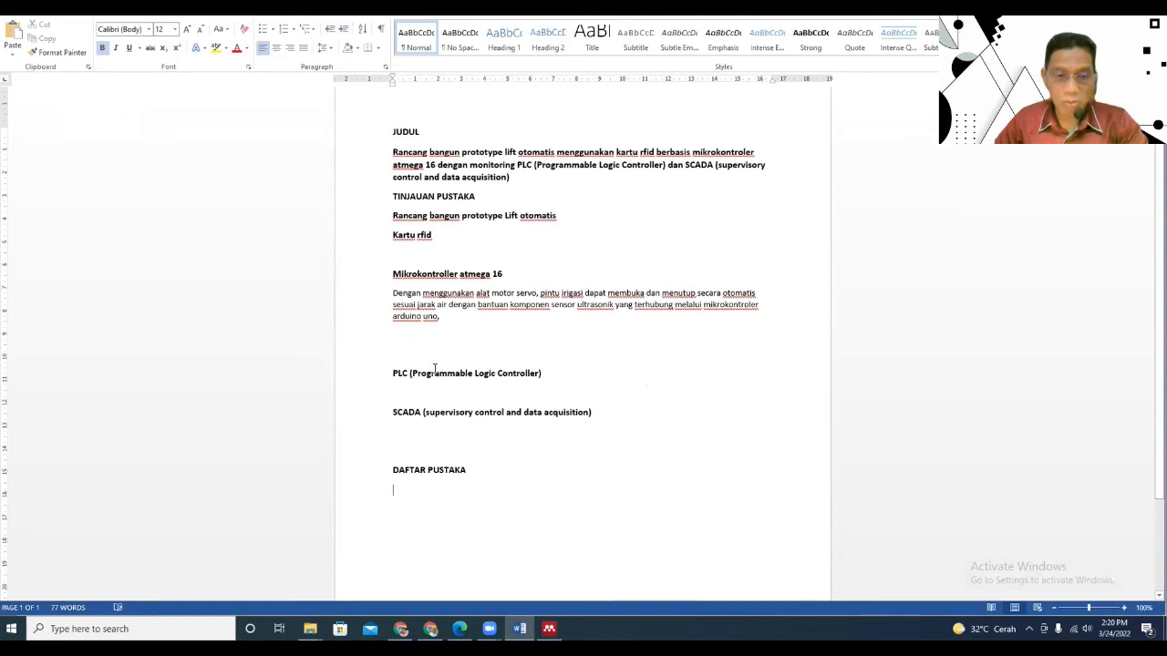
click(424, 336)
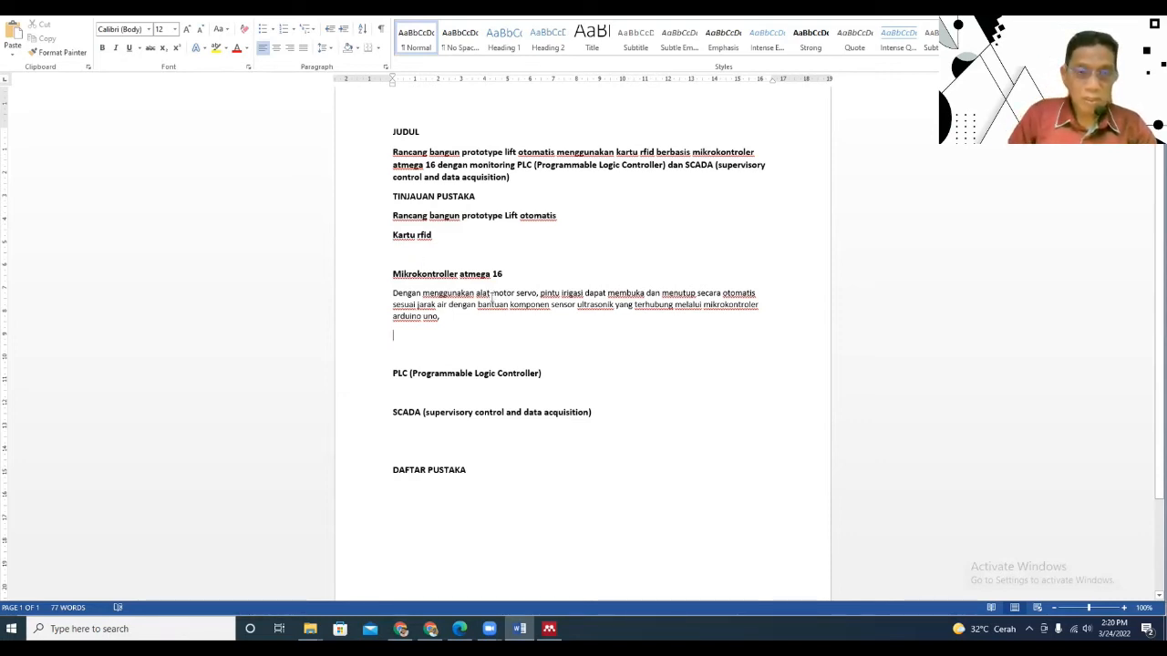
drag(542, 294, 628, 292)
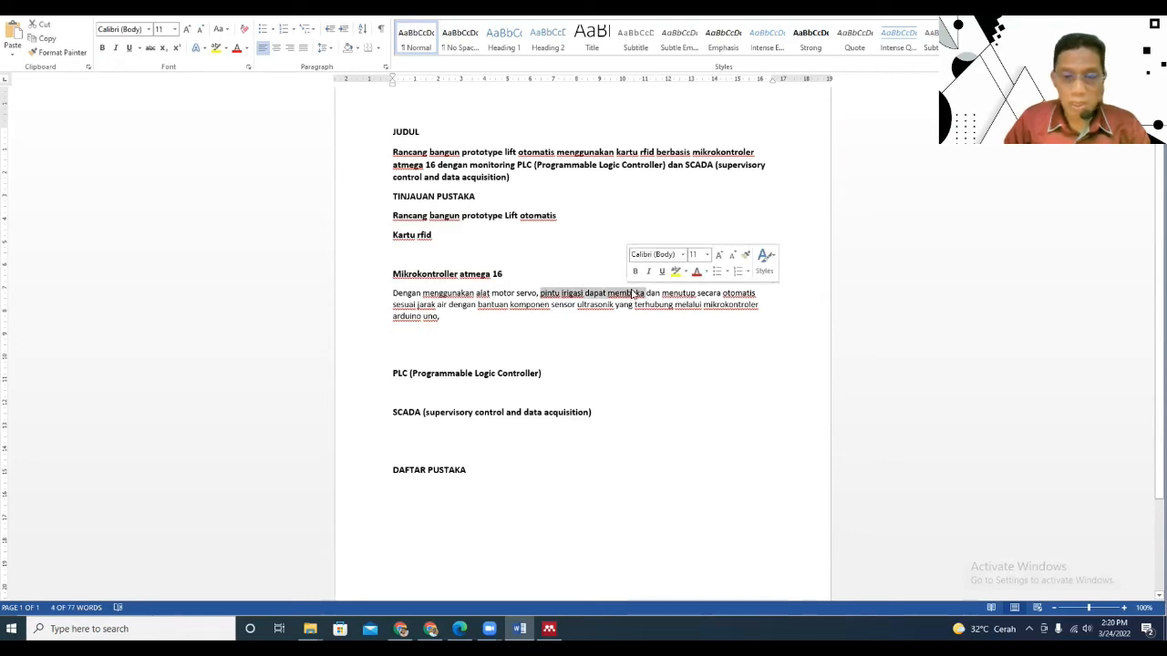
right_click(633, 292)
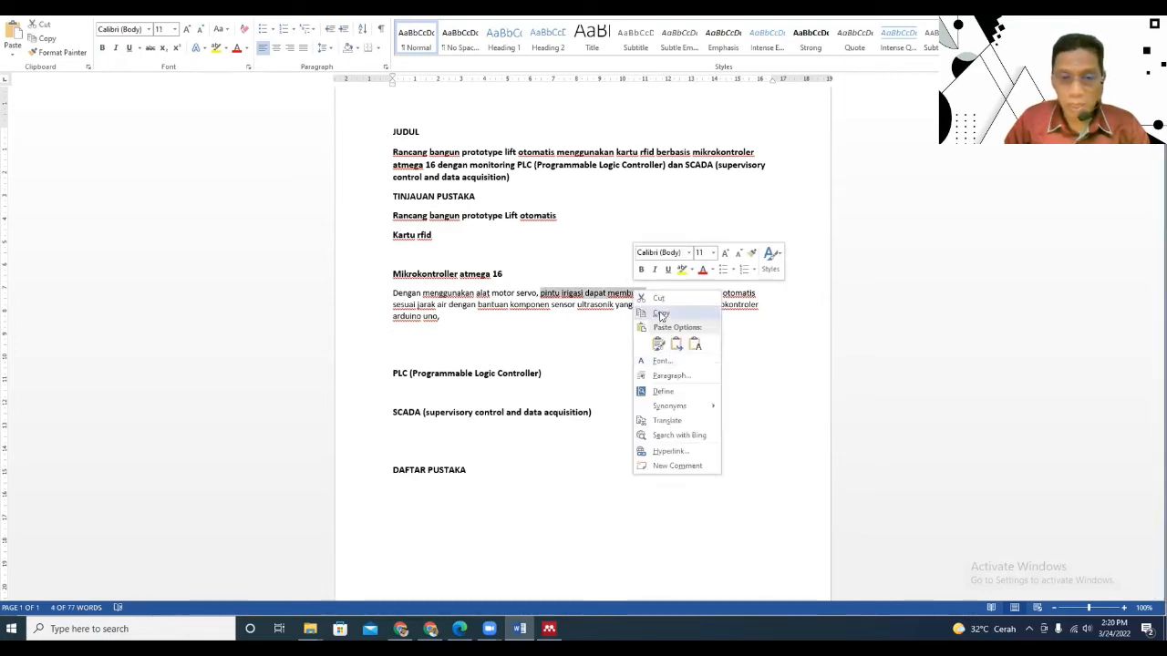
click(661, 313)
click(492, 336)
right_click(493, 337)
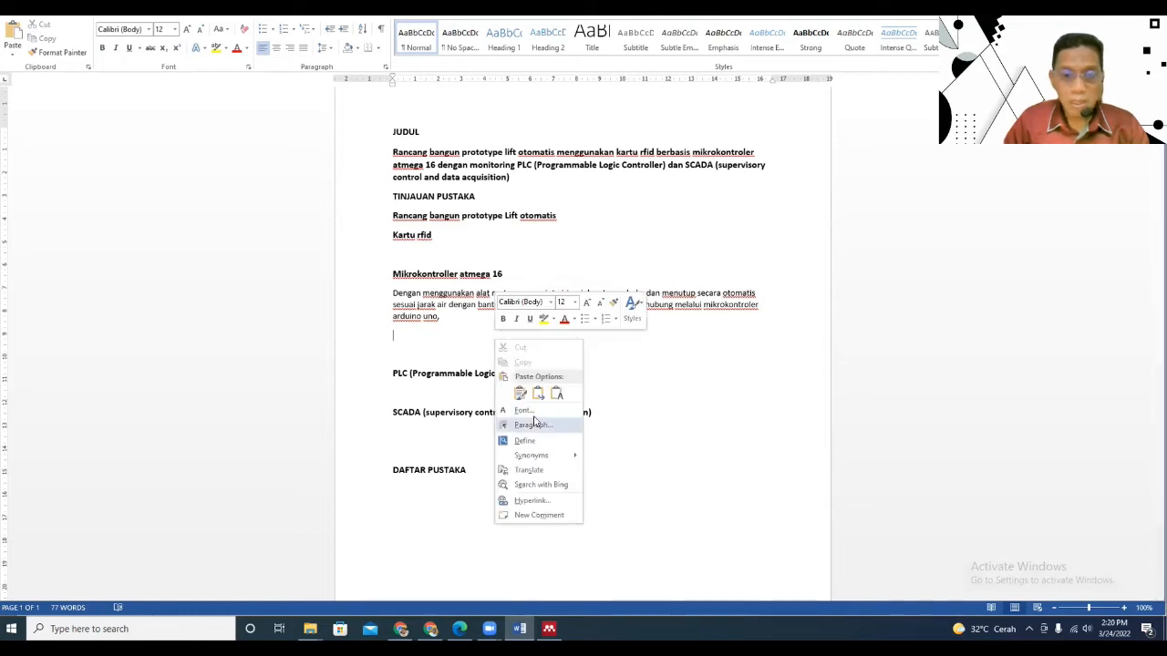
click(522, 394)
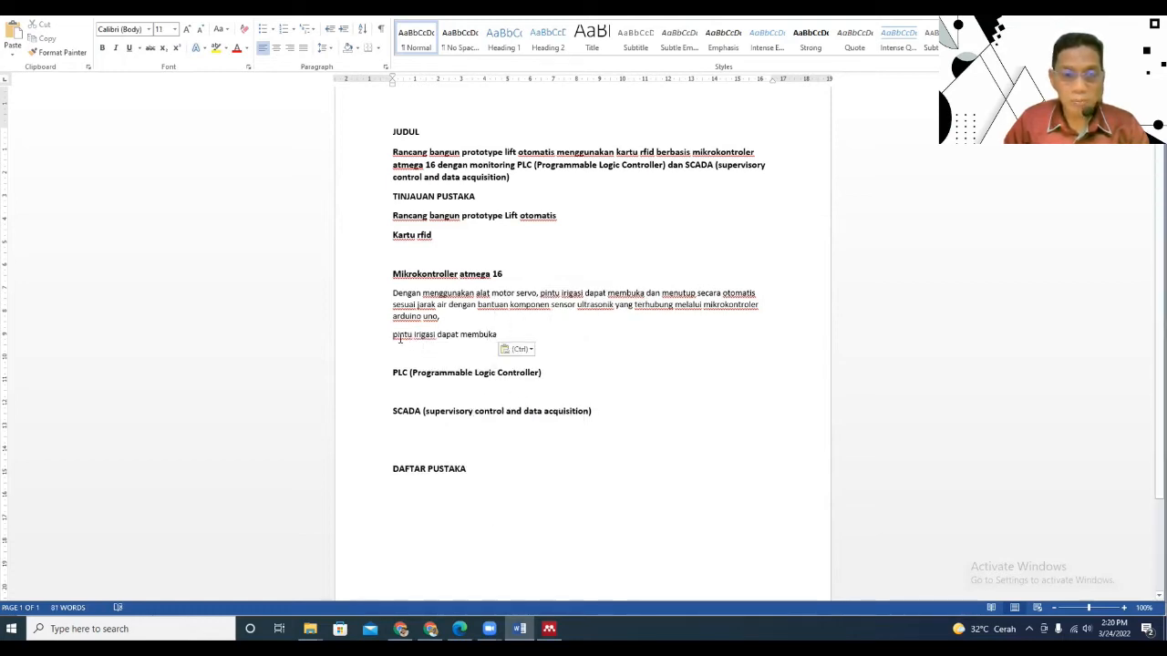
Insert "Menurut" followed by a space at the start of the paragraph beginning "Dengan menggunakan alat motor servo".
click(393, 334)
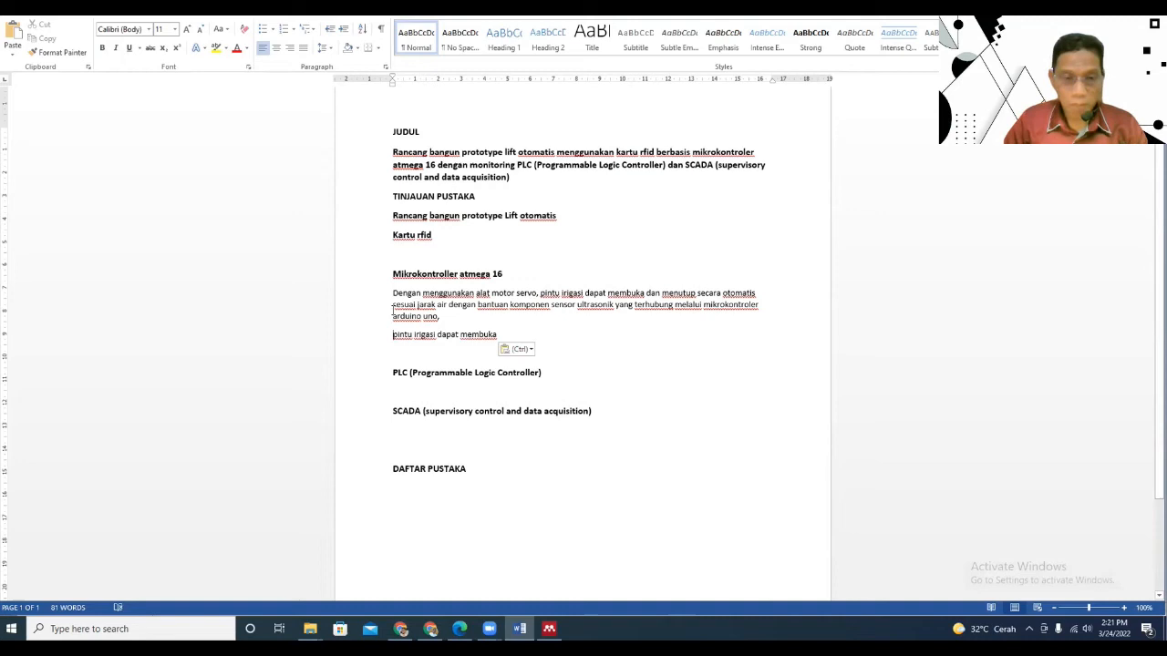
click(393, 292)
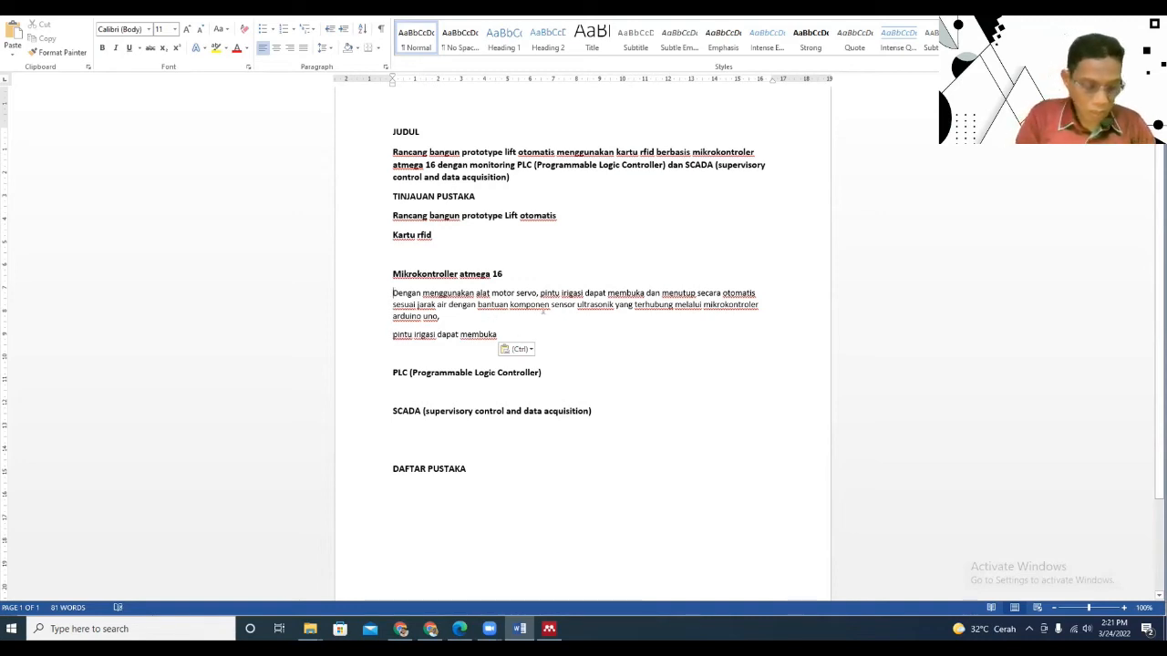
text(Mnuru)
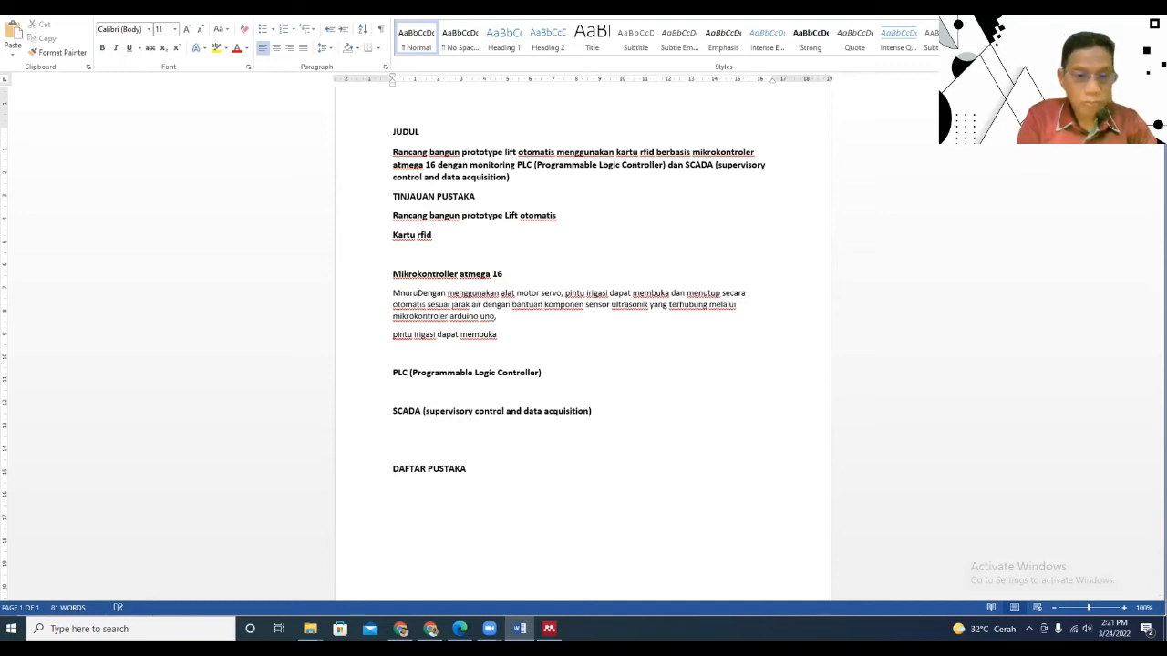
key(BackSpace)
key(BackSpace)
key(BackSpace)
key(BackSpace)
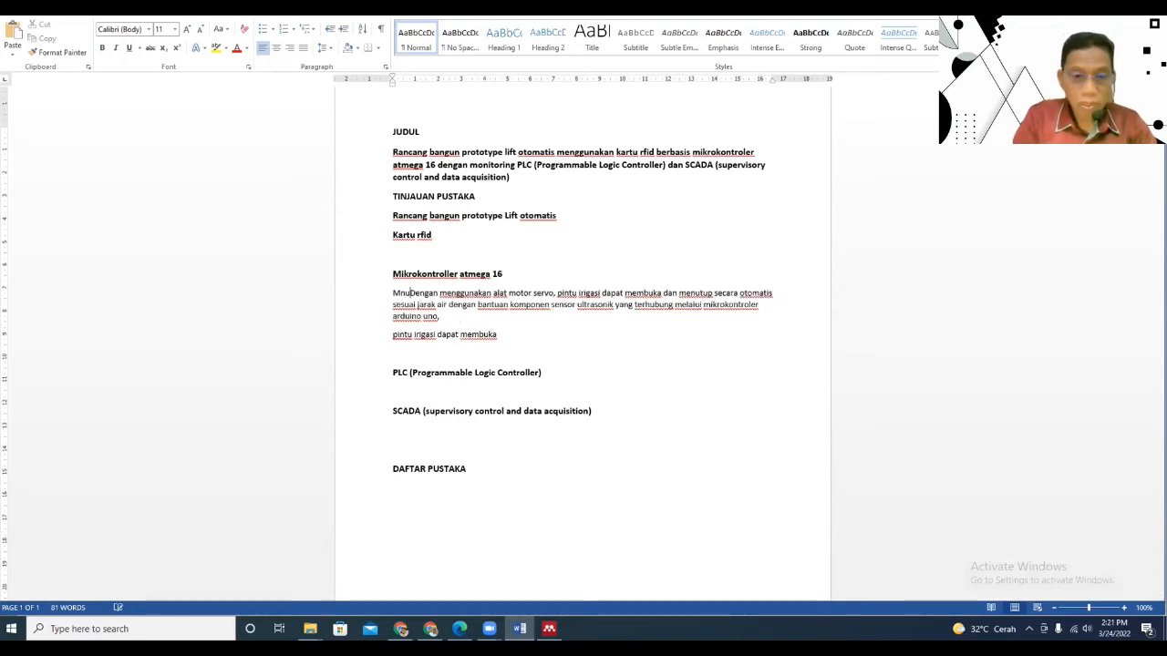
text(enut)
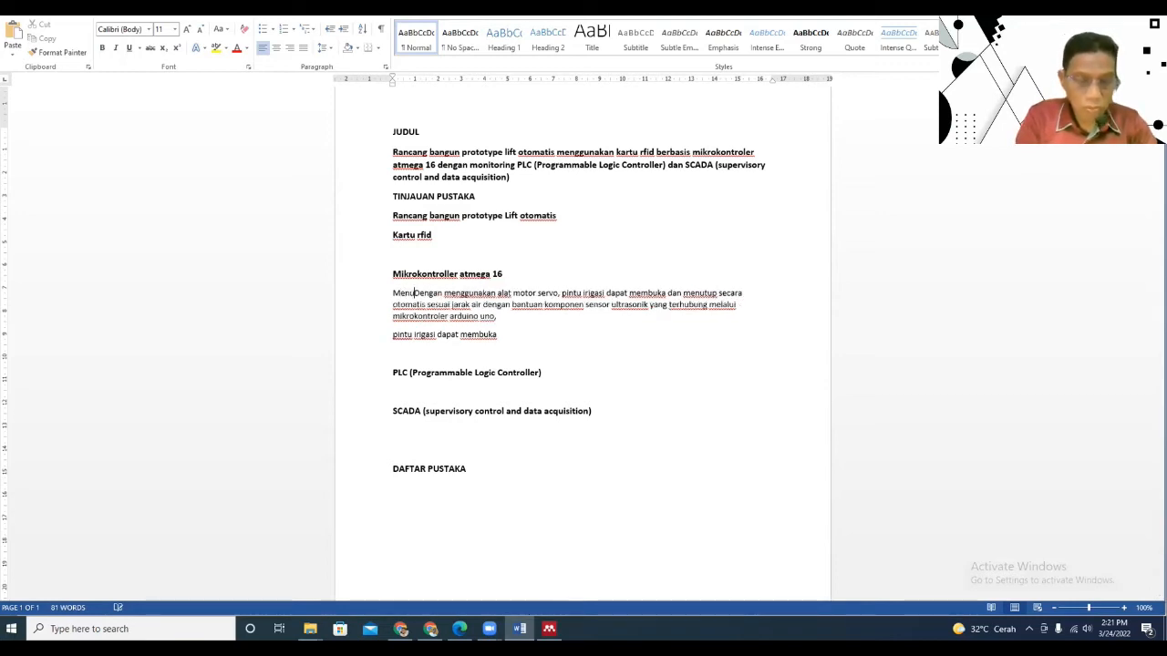
key(BackSpace)
text(rut)
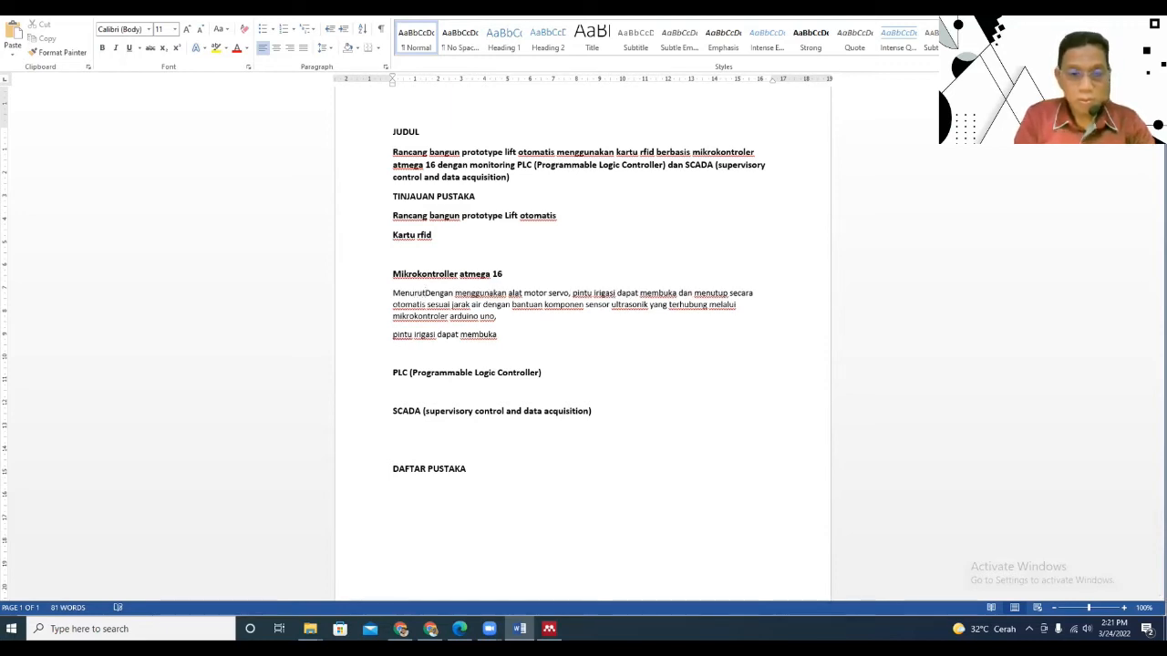
text( ..)
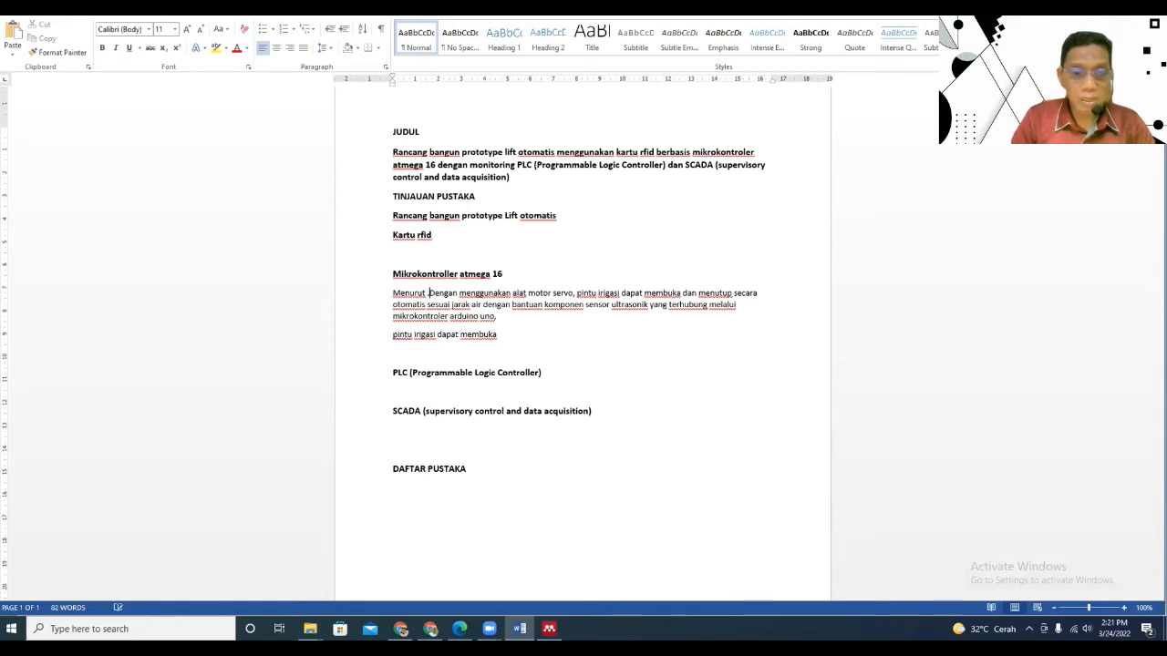
key(BackSpace)
key(BackSpace)
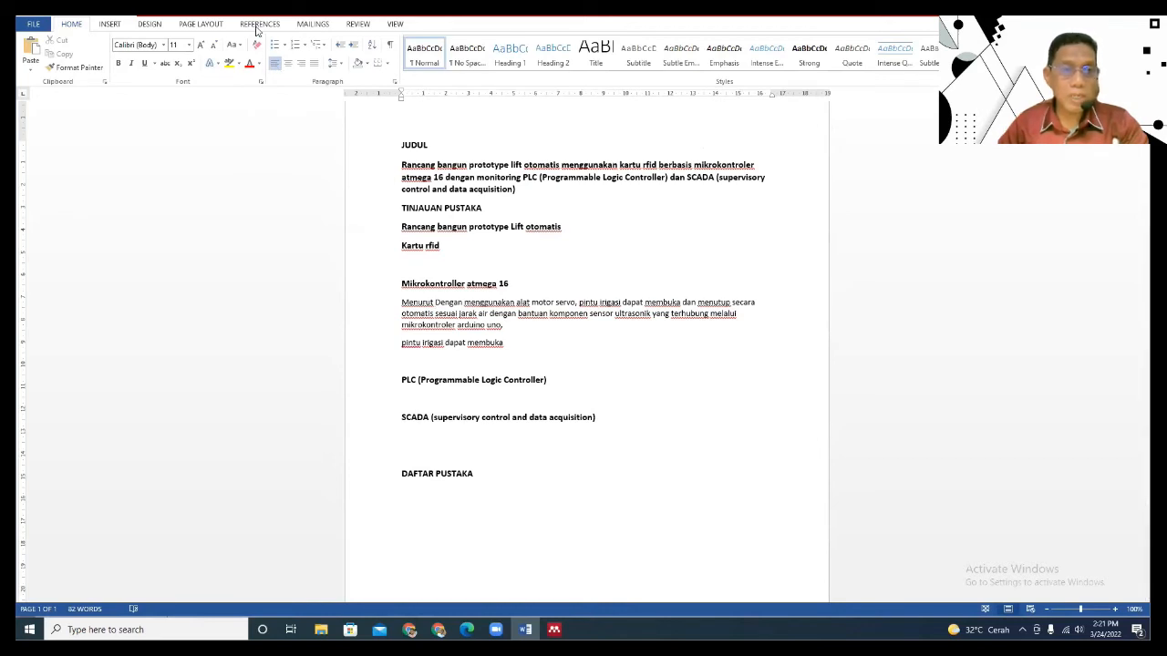
Insert a Mendeley citation of the 2020 "Sistem Pengontrol Irigasi Otomatis Menggunakan Mikrokontroler Arduino UNO" article from the mikrokontroller folder after "Menurut".
click(259, 25)
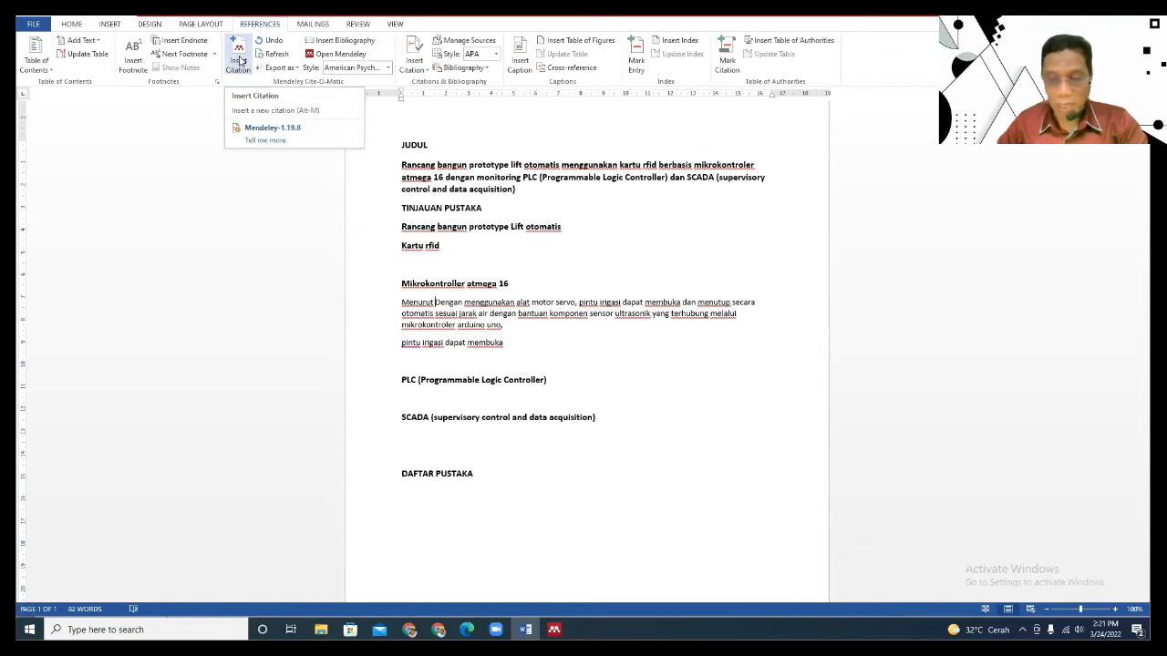
click(244, 68)
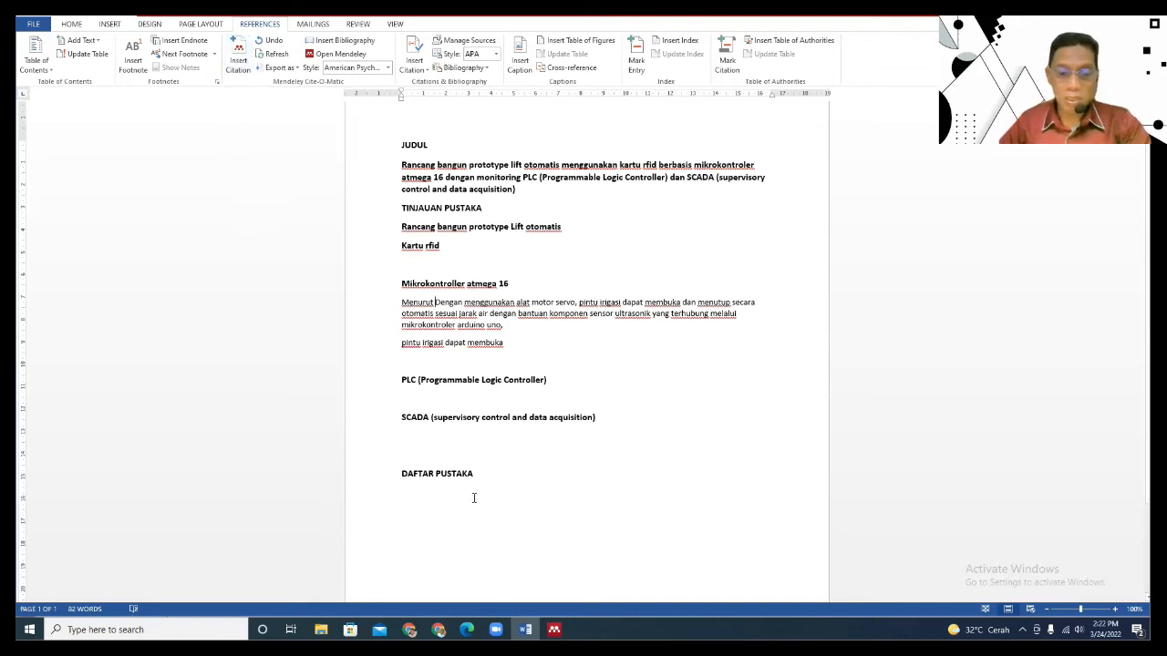
mouse_move(555, 629)
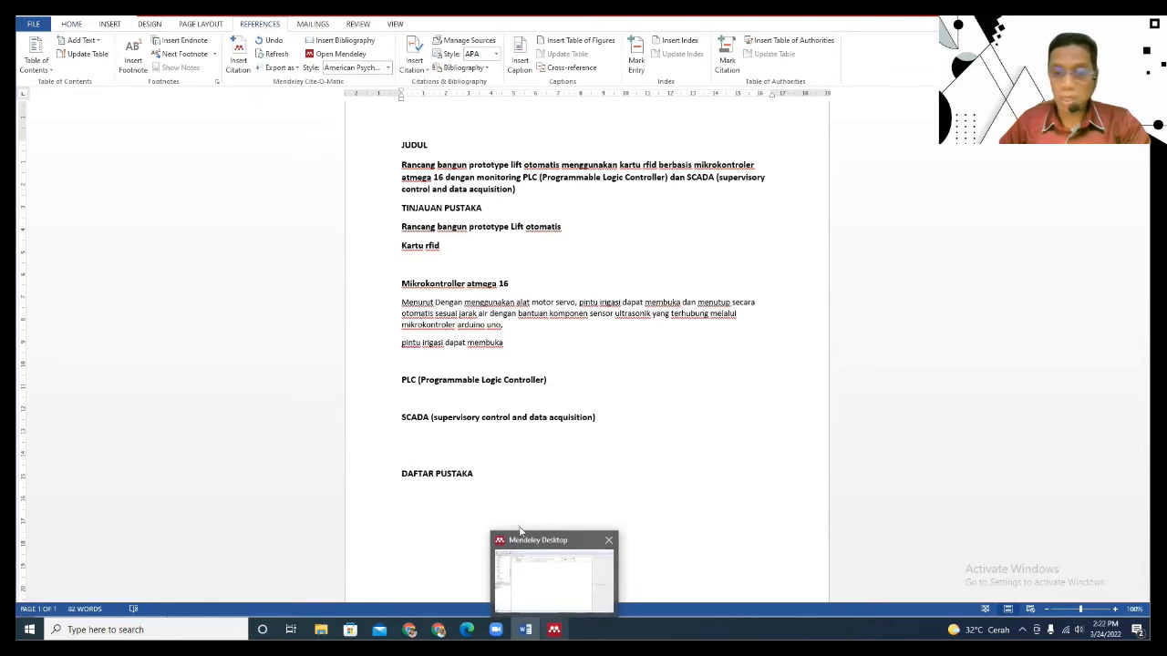
click(239, 62)
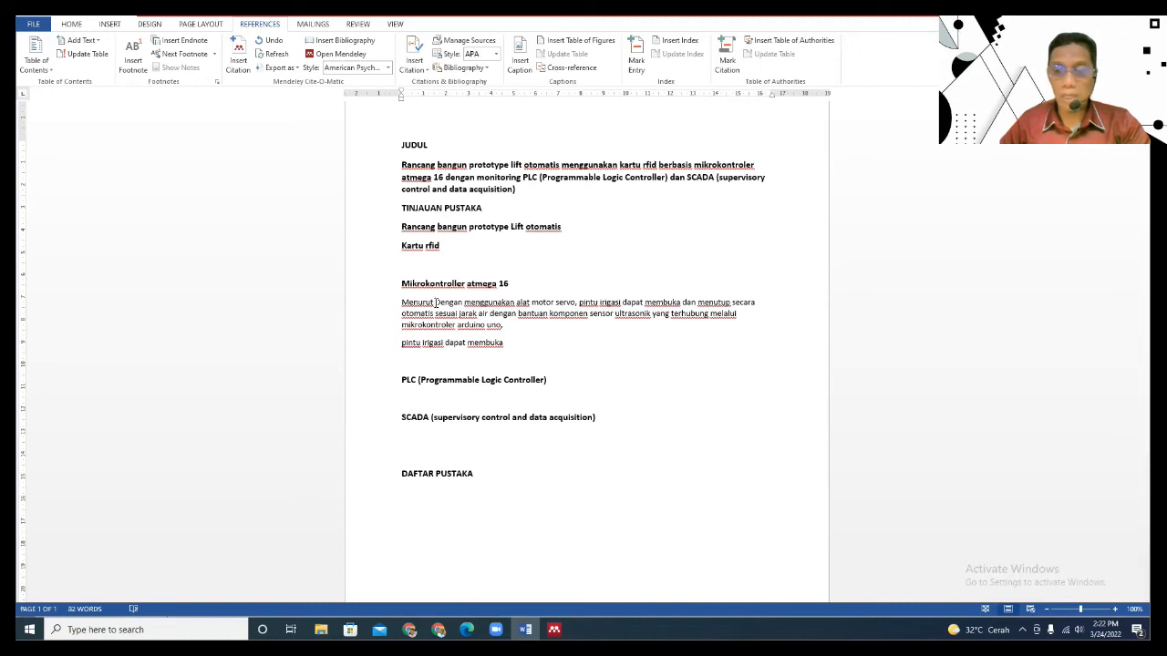
click(239, 61)
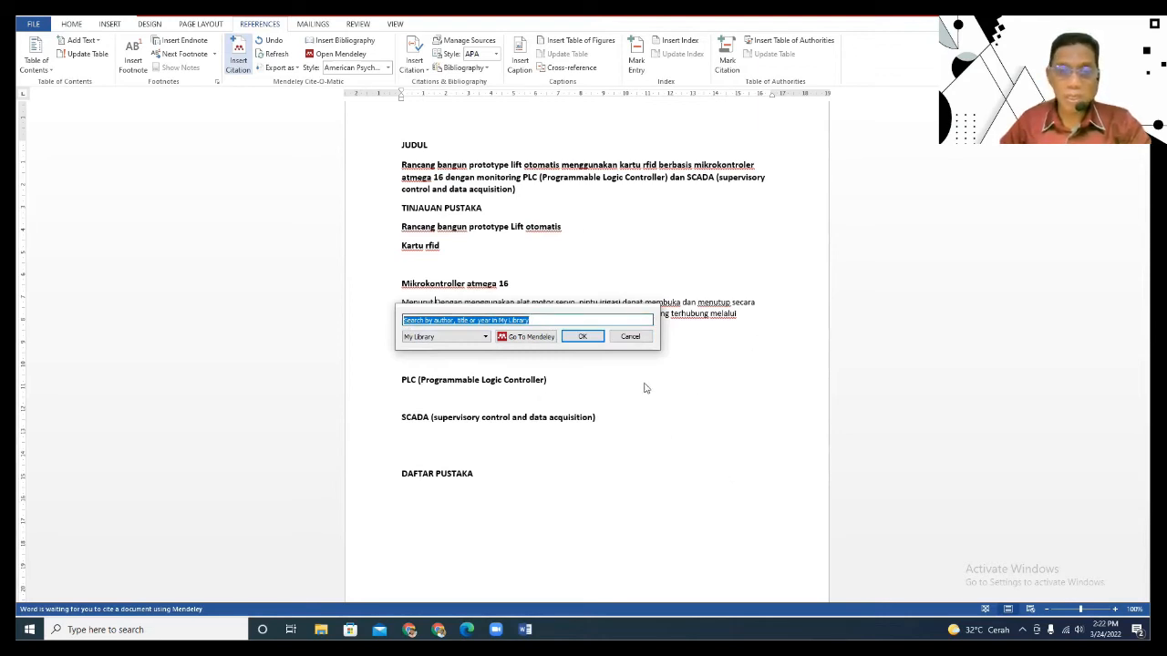
click(531, 341)
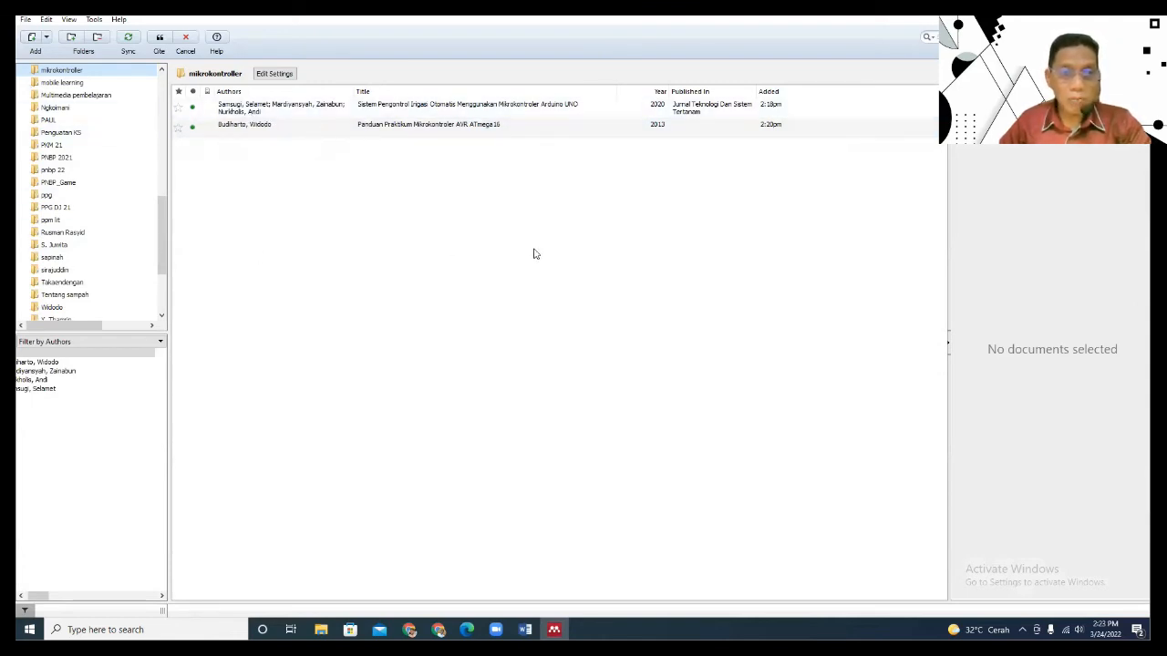
click(268, 111)
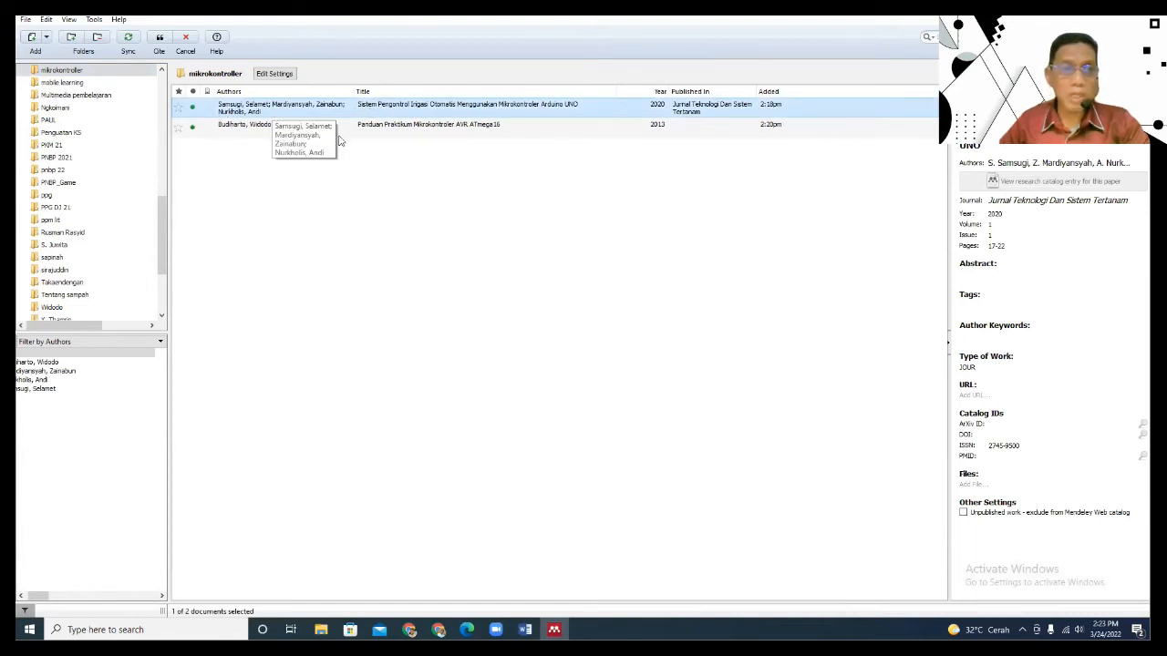
click(158, 40)
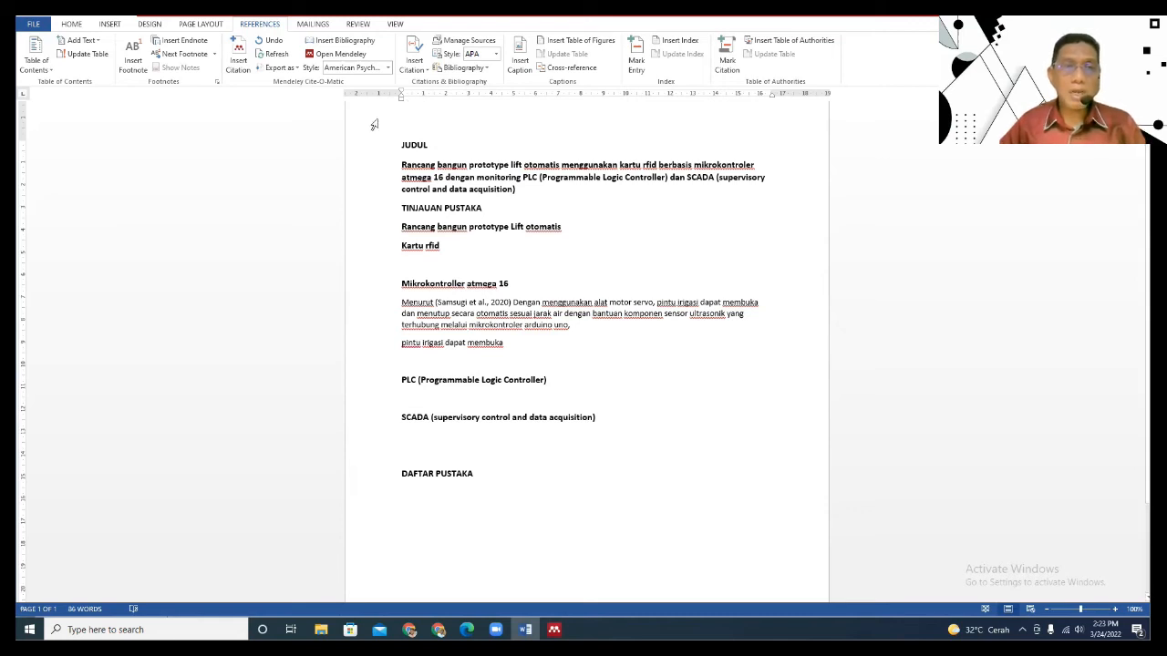
Insert the Mendeley bibliography under "DAFTAR PUSTAKA" and set its citation style to Chicago Manual of Style 17th edition (author-date).
click(334, 42)
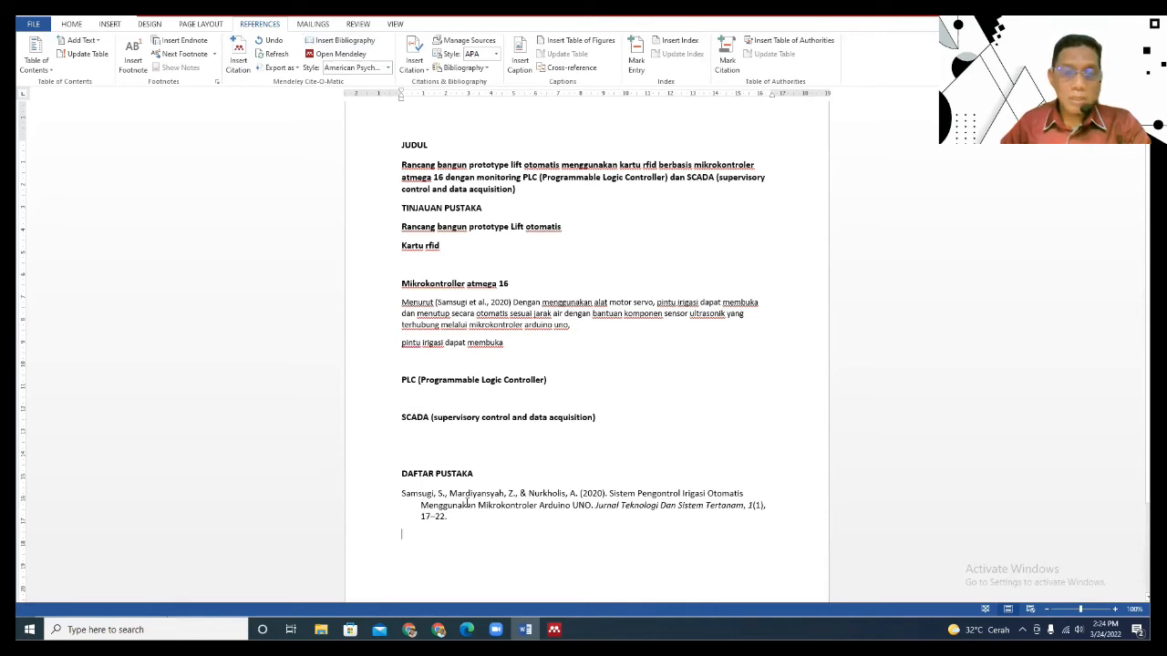
click(401, 497)
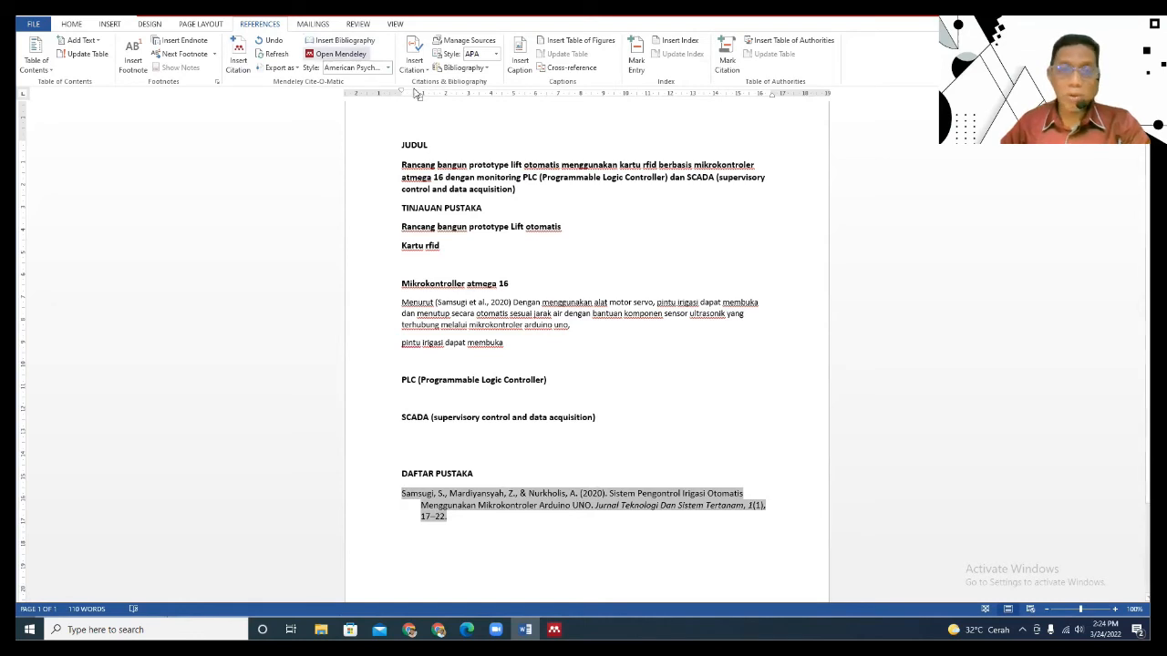
click(388, 69)
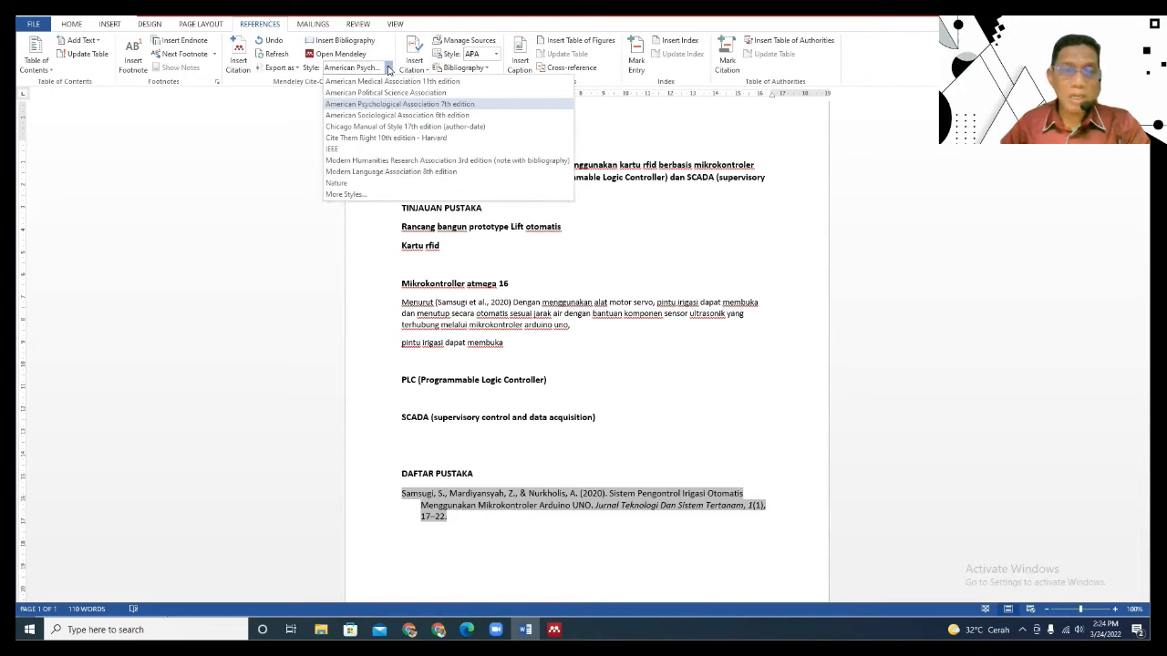
click(389, 128)
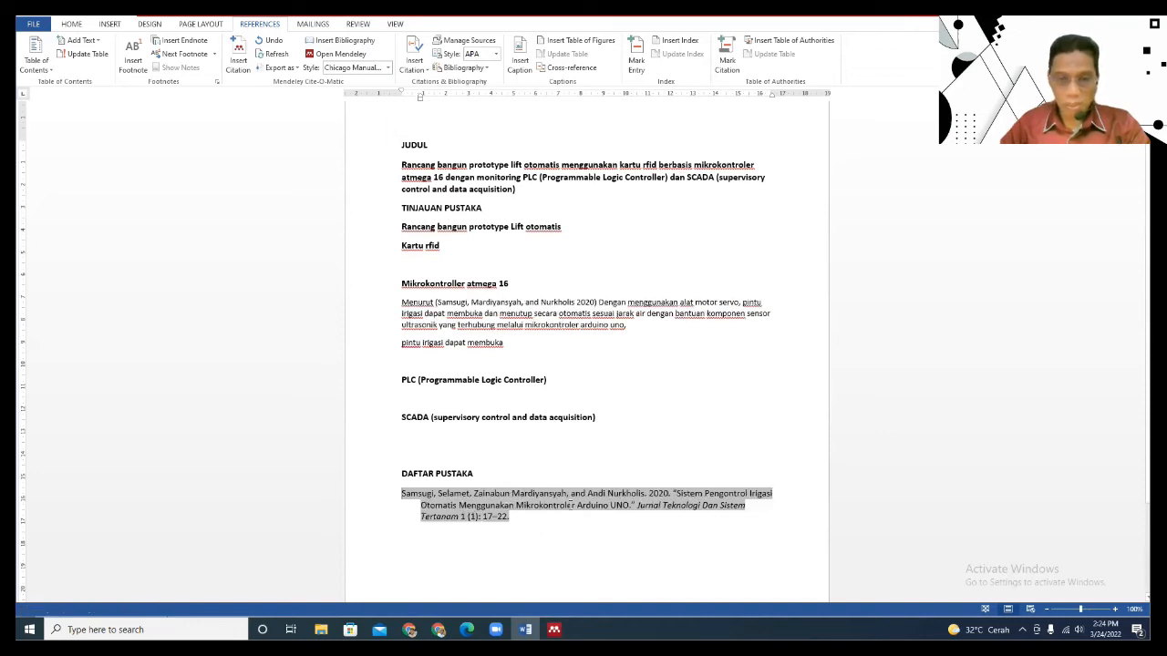
Insert a Mendeley citation of the 2013 "Panduan Praktikum Mikrokontroler AVR ATmega16" from the mikrokontroller folder before "pintu irigasi dapat membuka" on its own line.
click(1114, 609)
click(1114, 609)
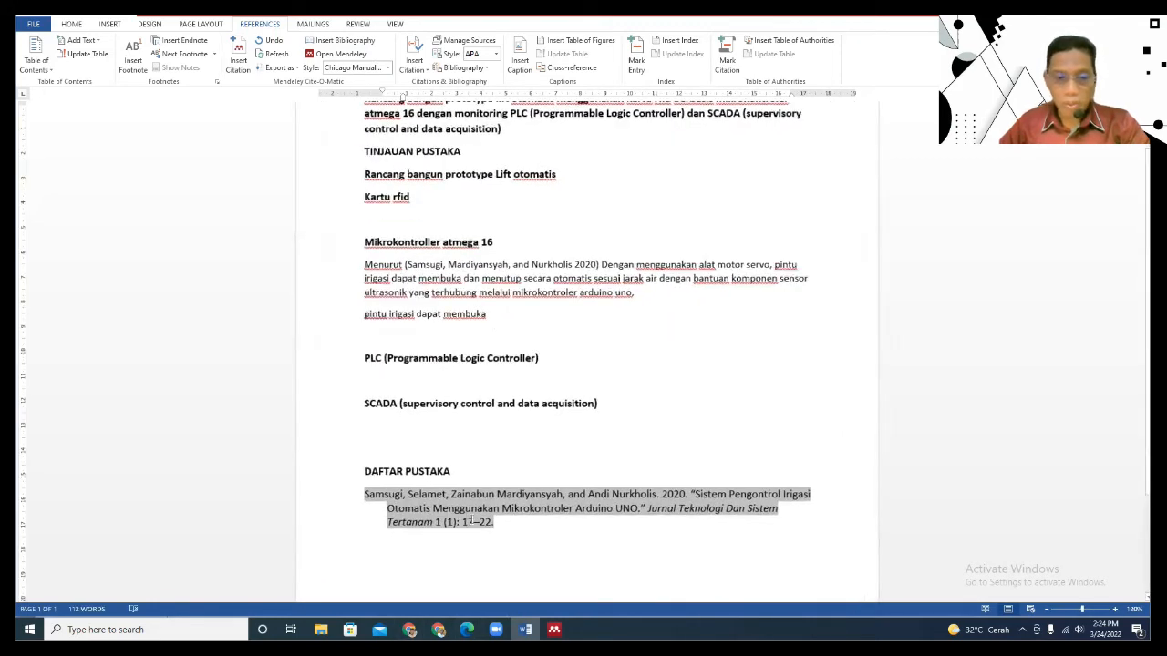
scroll(590, 366, up, 3)
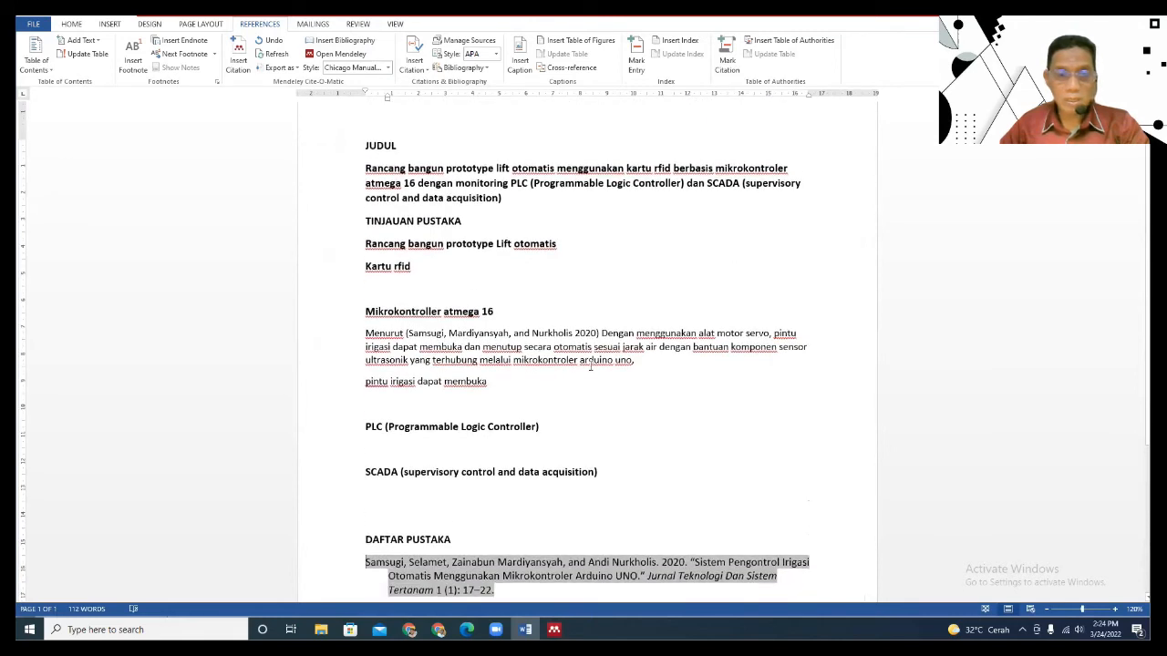
scroll(591, 366, down, 2)
scroll(591, 366, down, 1)
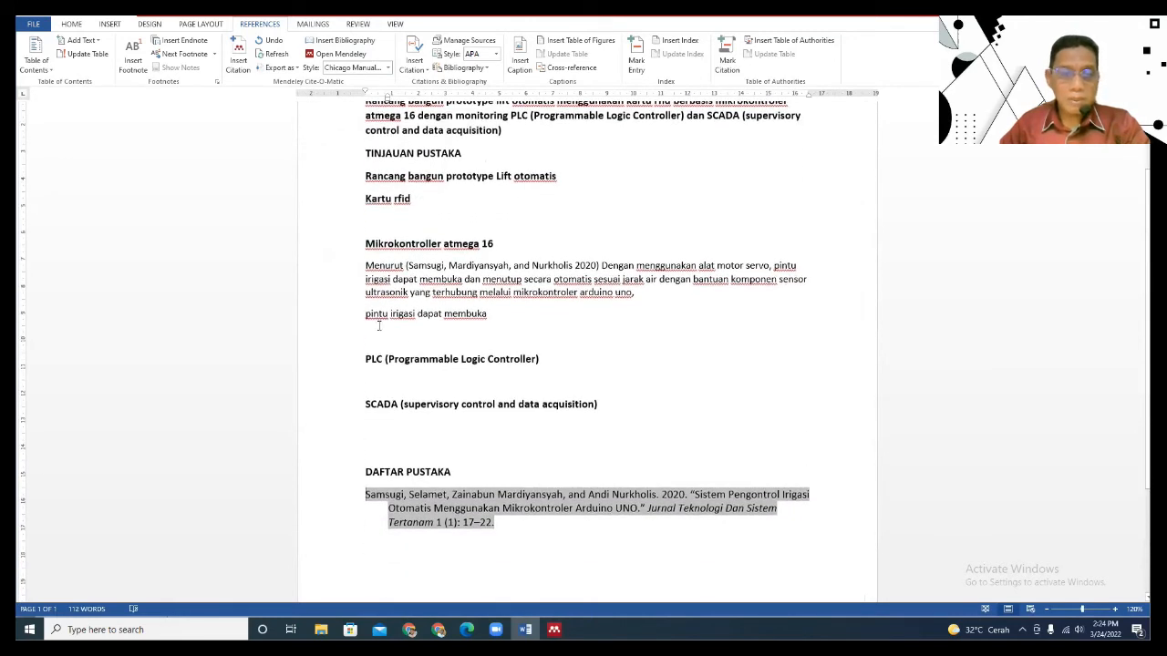
click(510, 317)
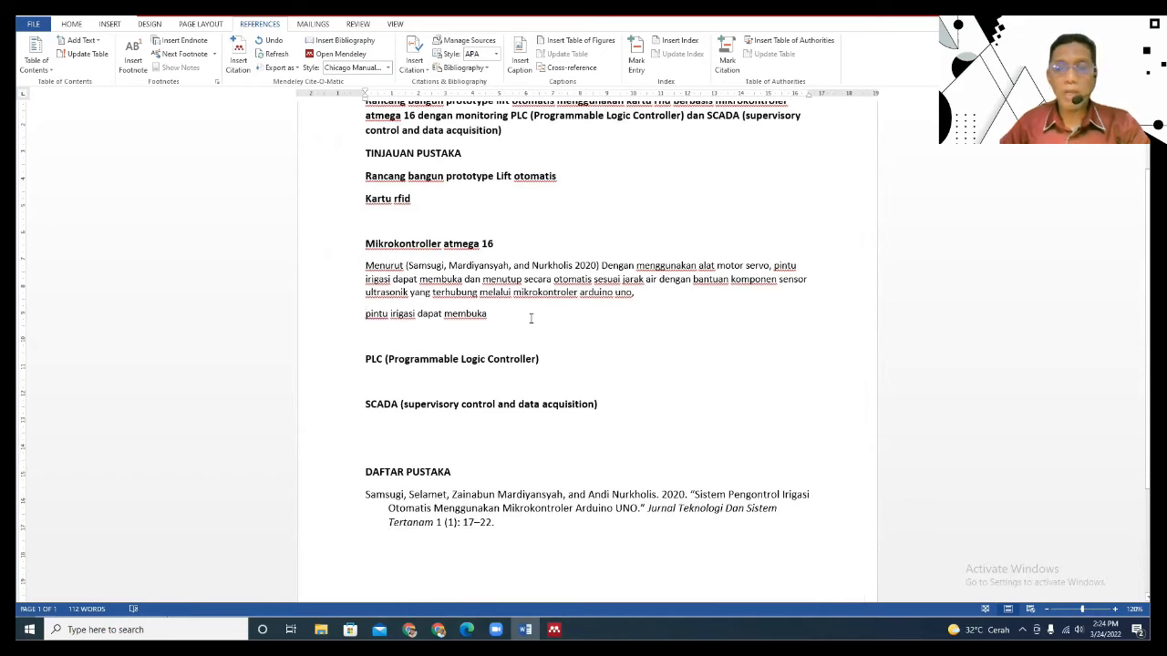
key(Home)
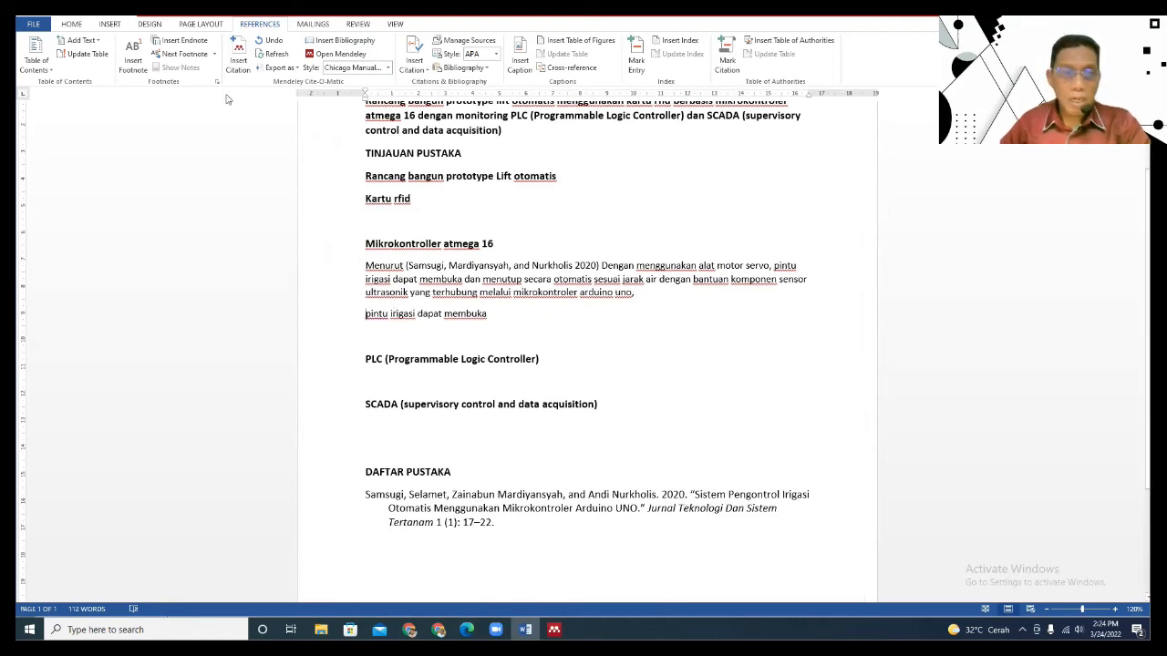
click(238, 60)
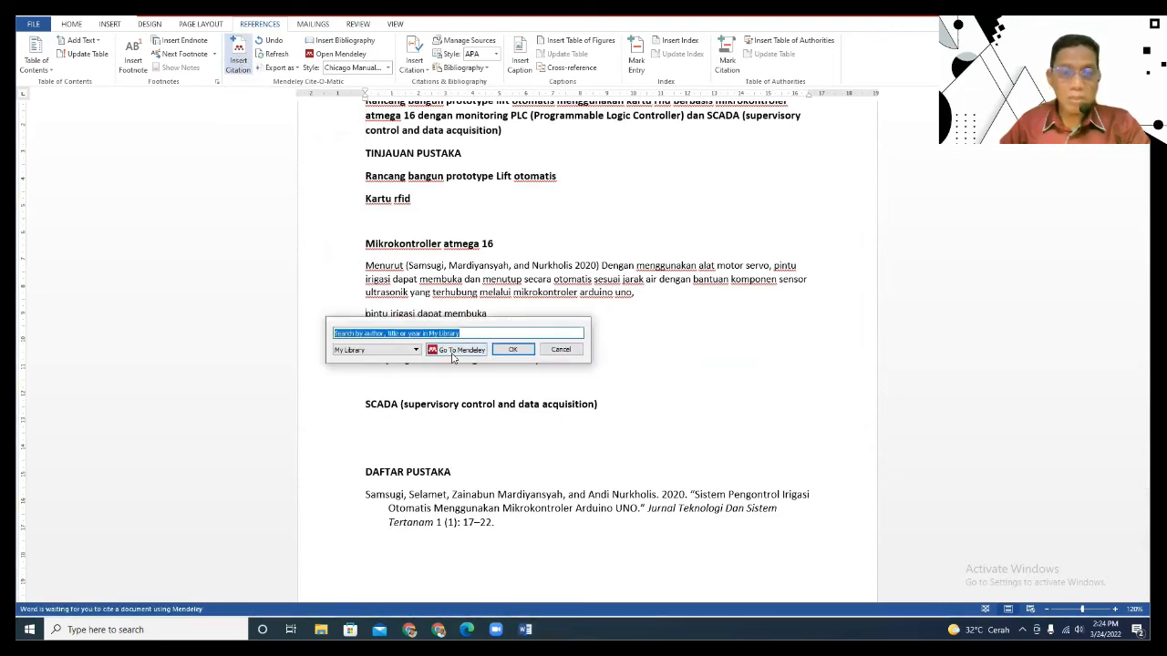
click(455, 352)
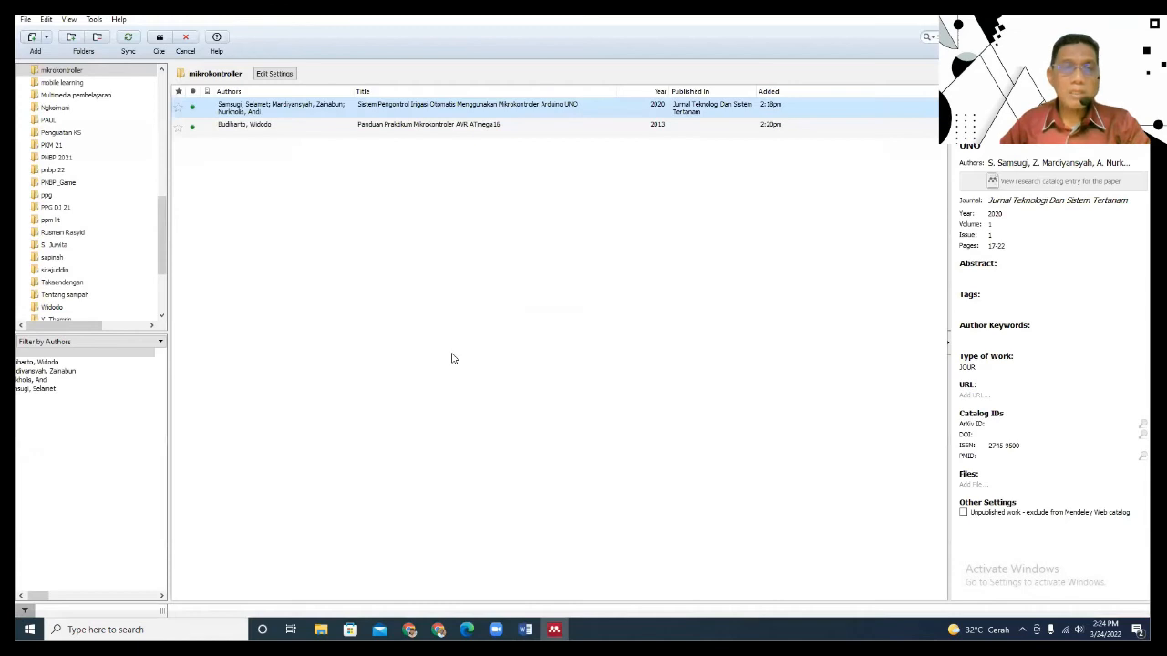
ctrl+click(277, 133)
click(252, 132)
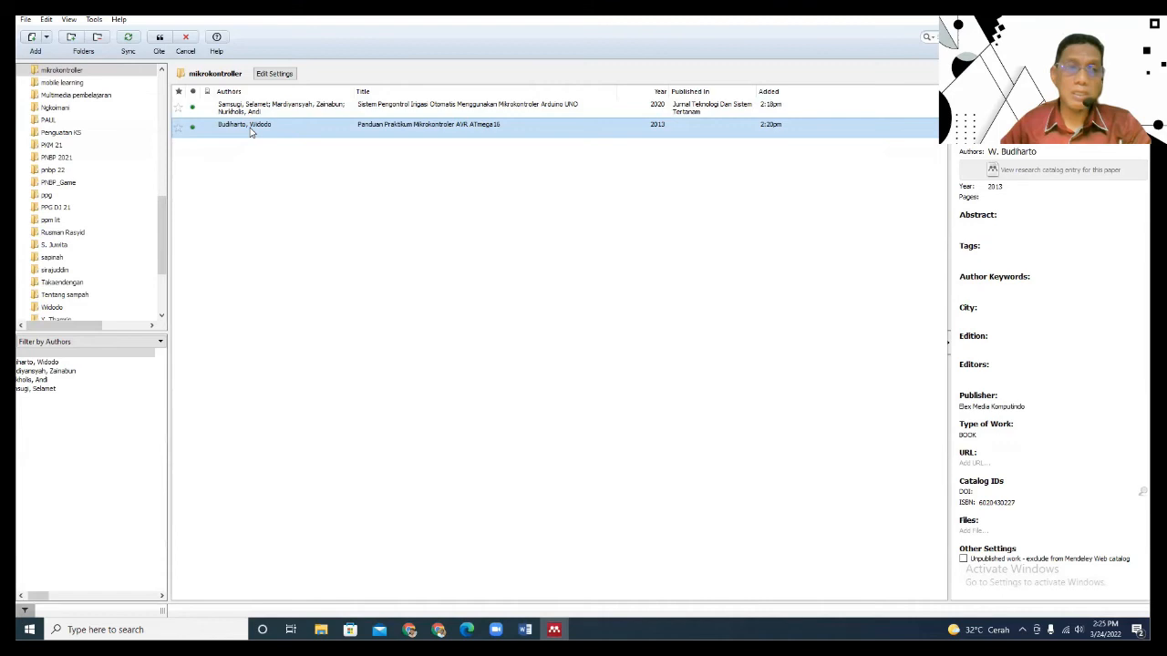
click(159, 38)
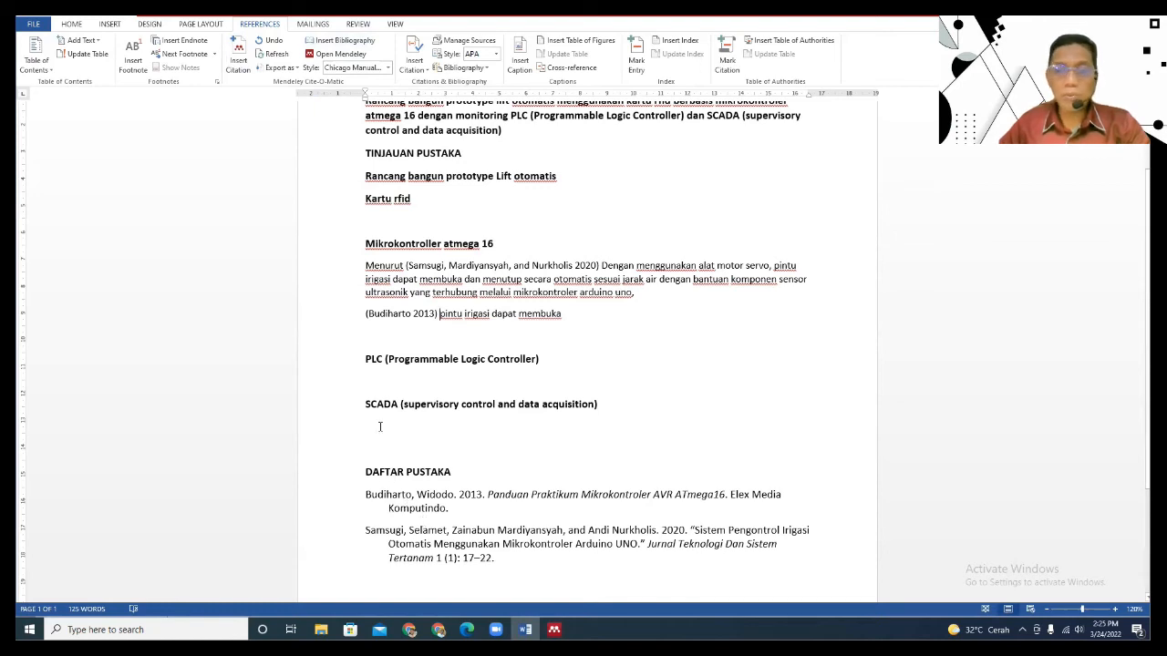
Insert "Menurut" followed by a space in front of the 2013 citation under "Mikrokontroller atmega 16".
click(367, 317)
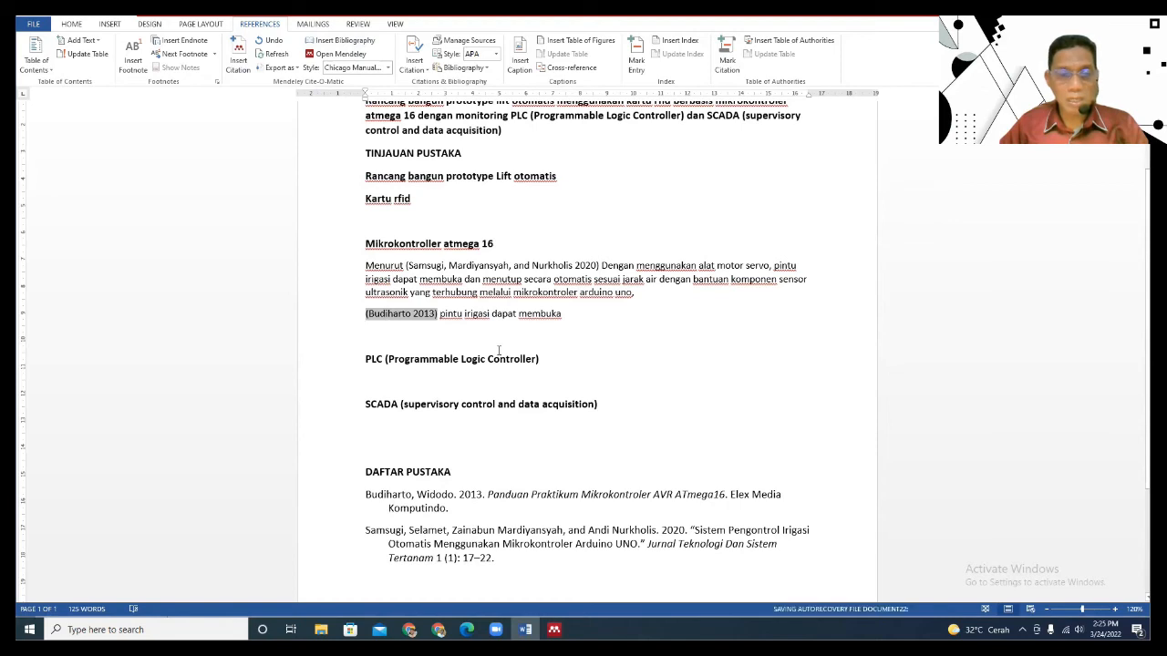
click(443, 314)
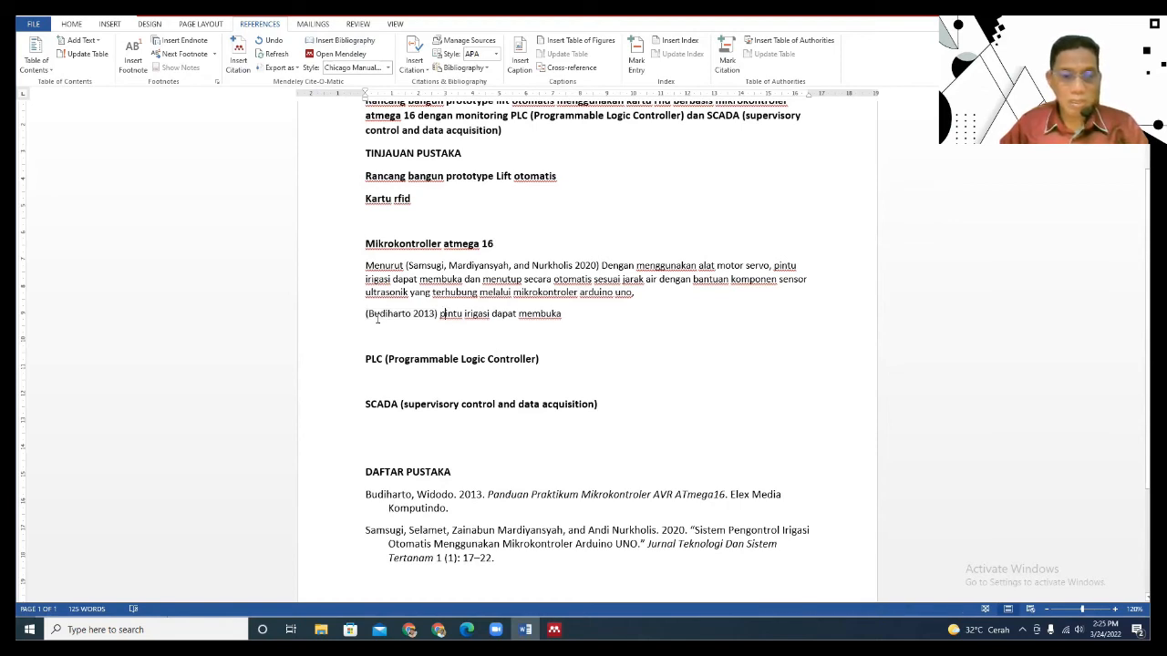
click(386, 314)
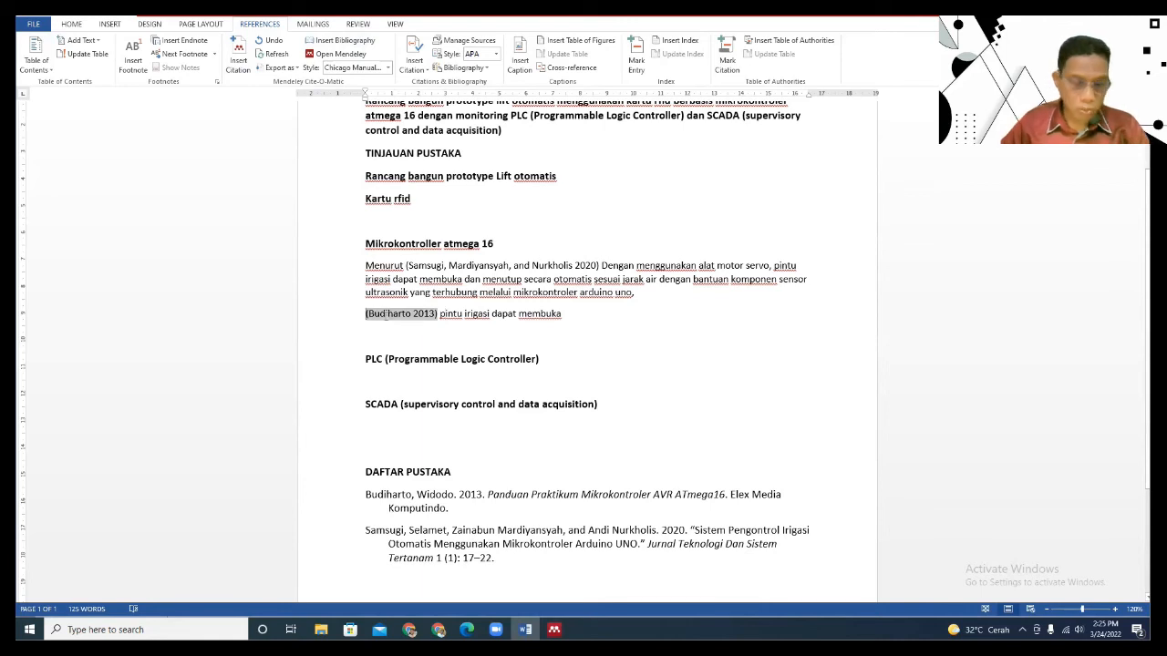
text(Mn)
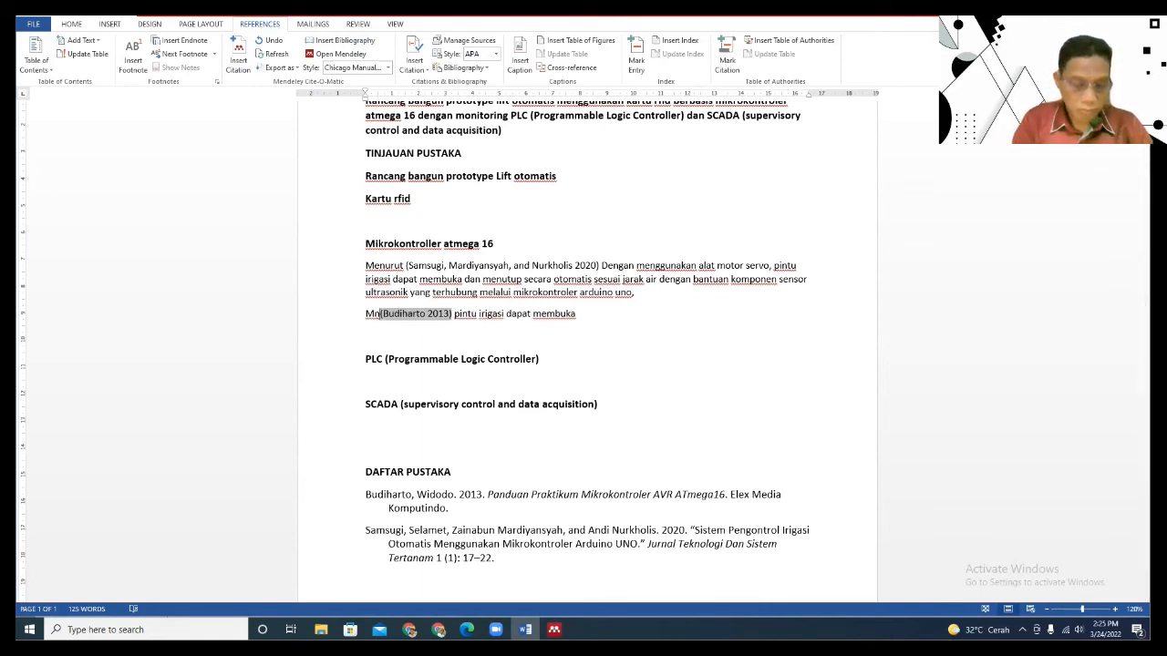
key(BackSpace)
text(enurut)
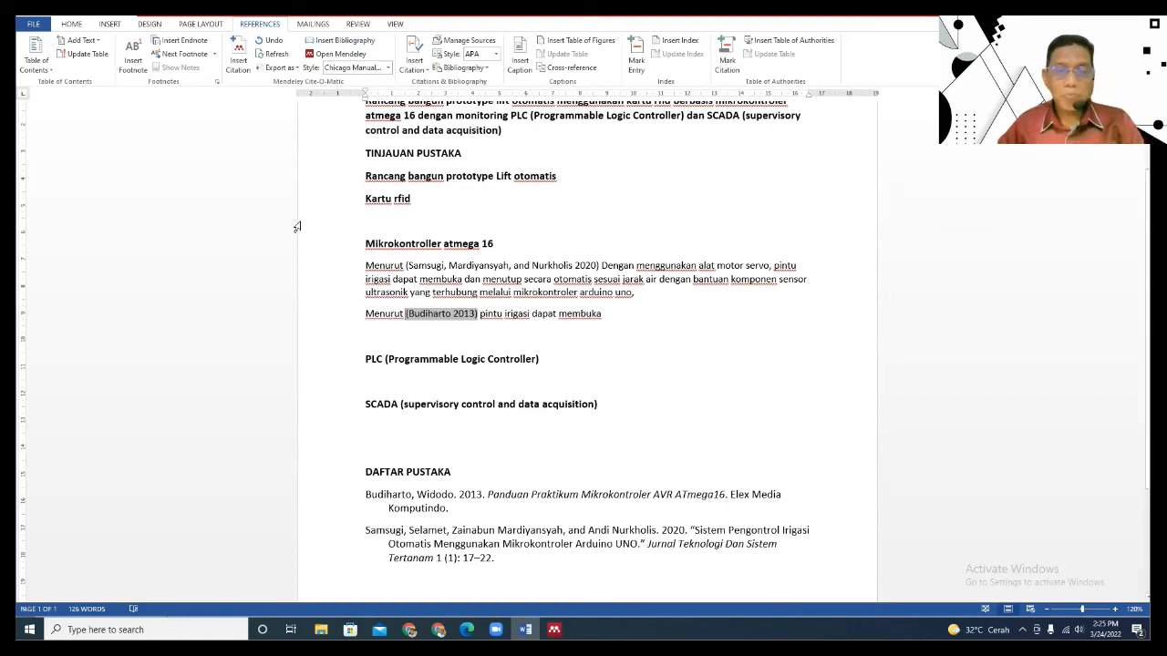
Move the opening parenthesis of the 2020 citation so that only the year is enclosed, and keep the manual edit.
click(408, 265)
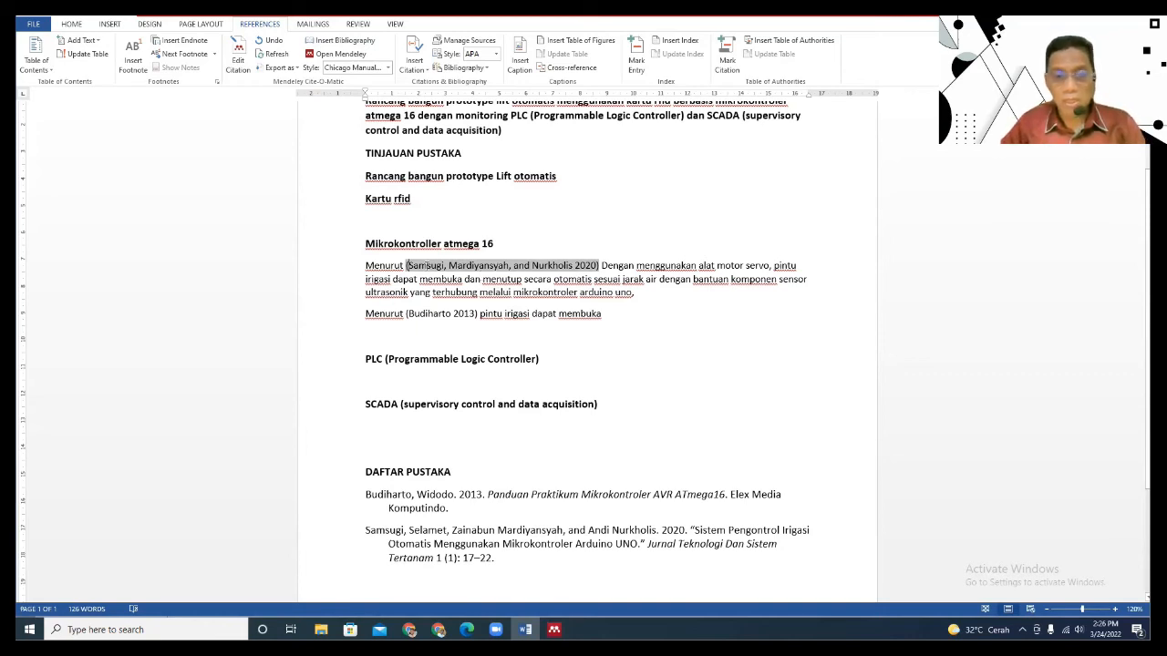
key(BackSpace)
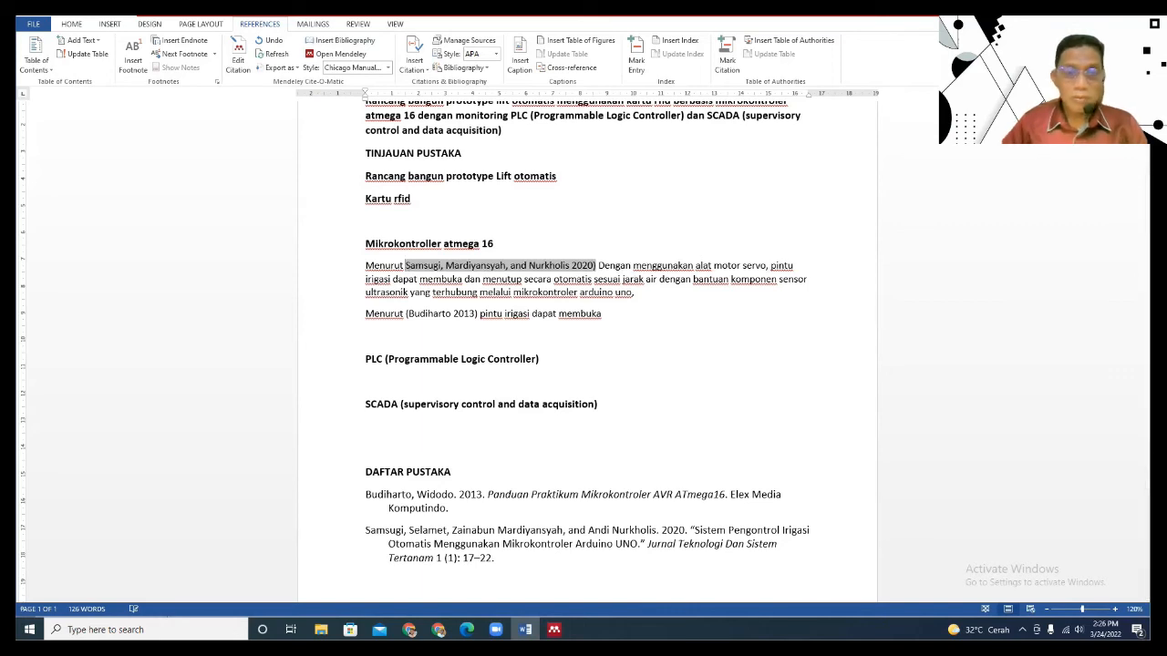
click(572, 265)
text(()
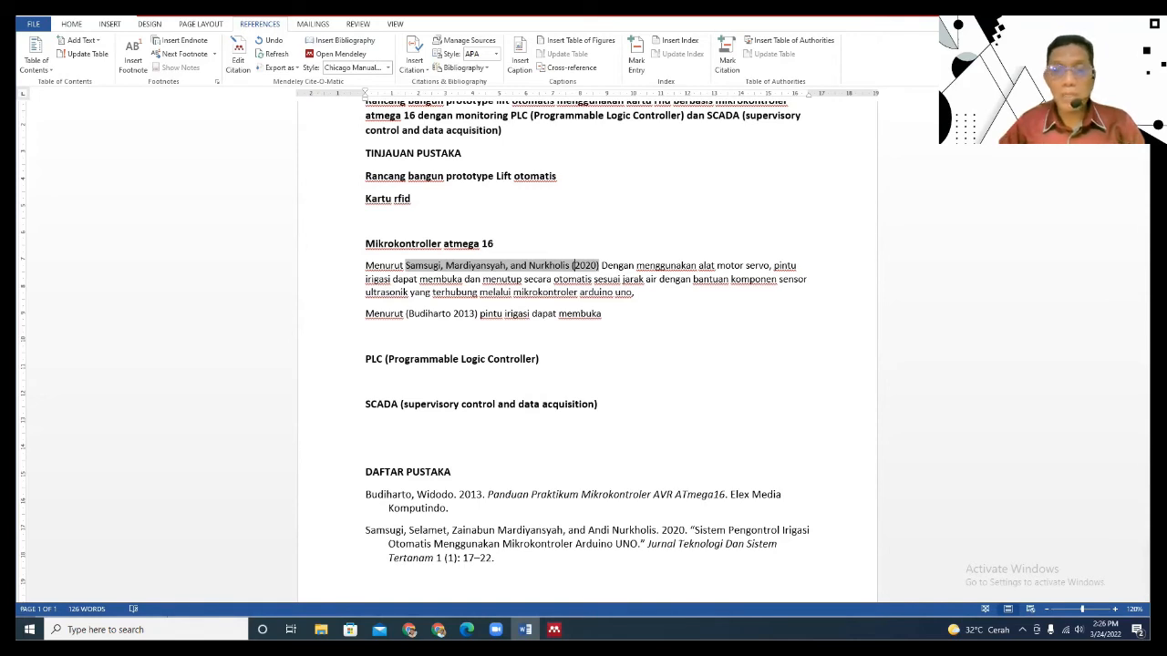
click(702, 341)
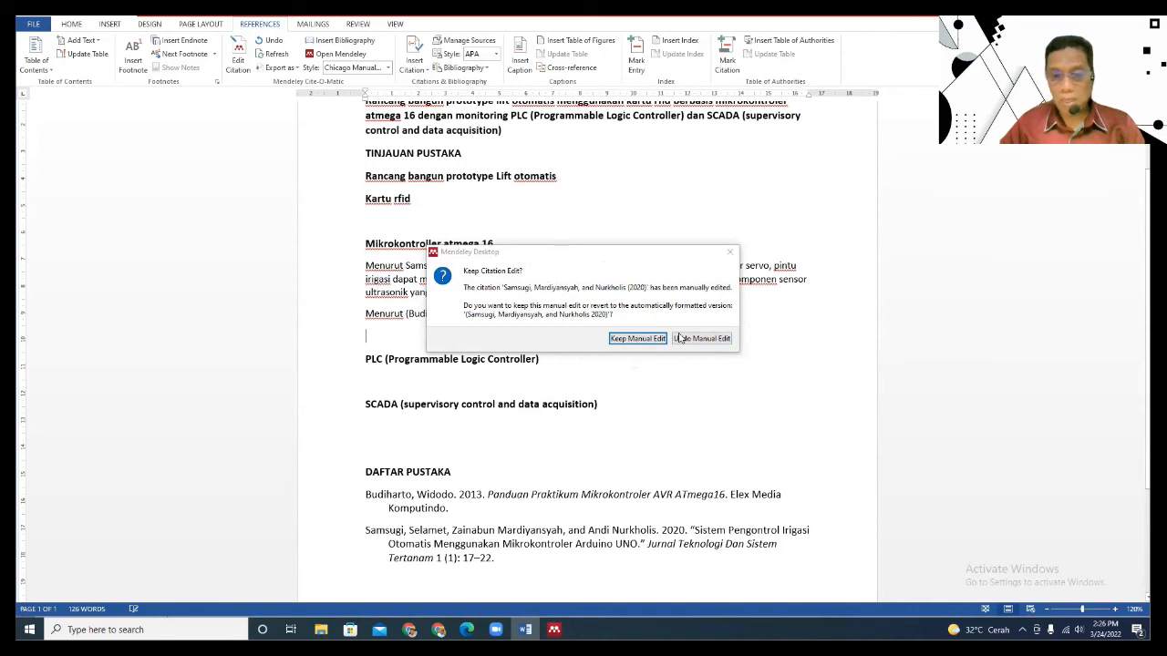
click(637, 339)
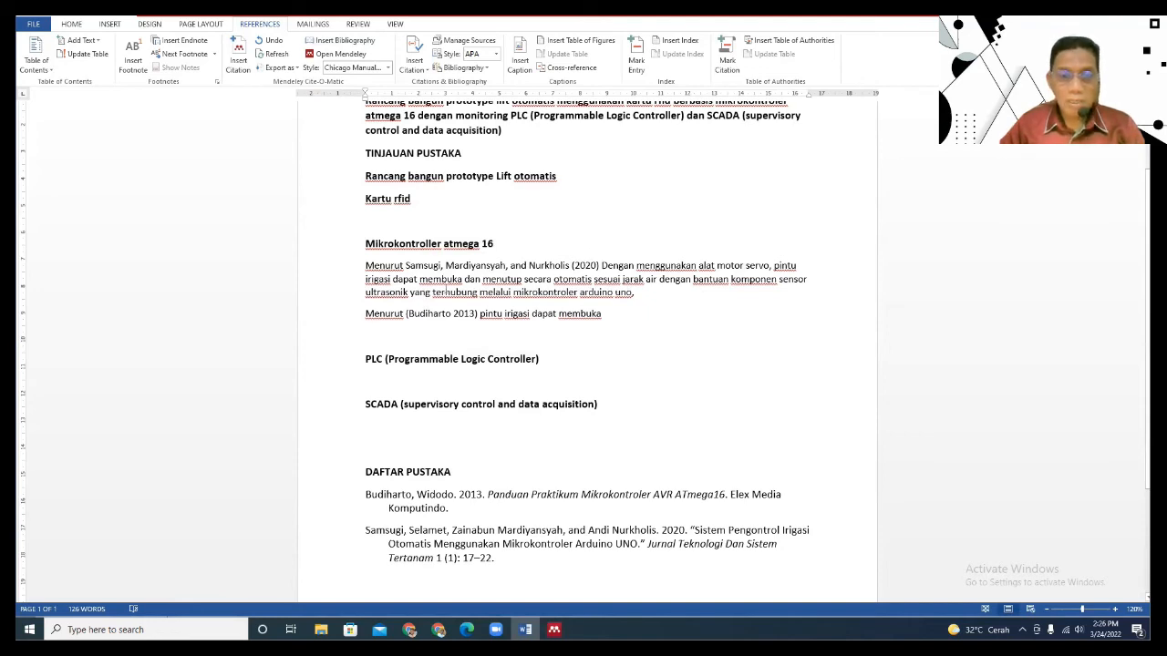
Edit the 2013 citation so that only its year is in parentheses, and keep the manual edit.
click(408, 313)
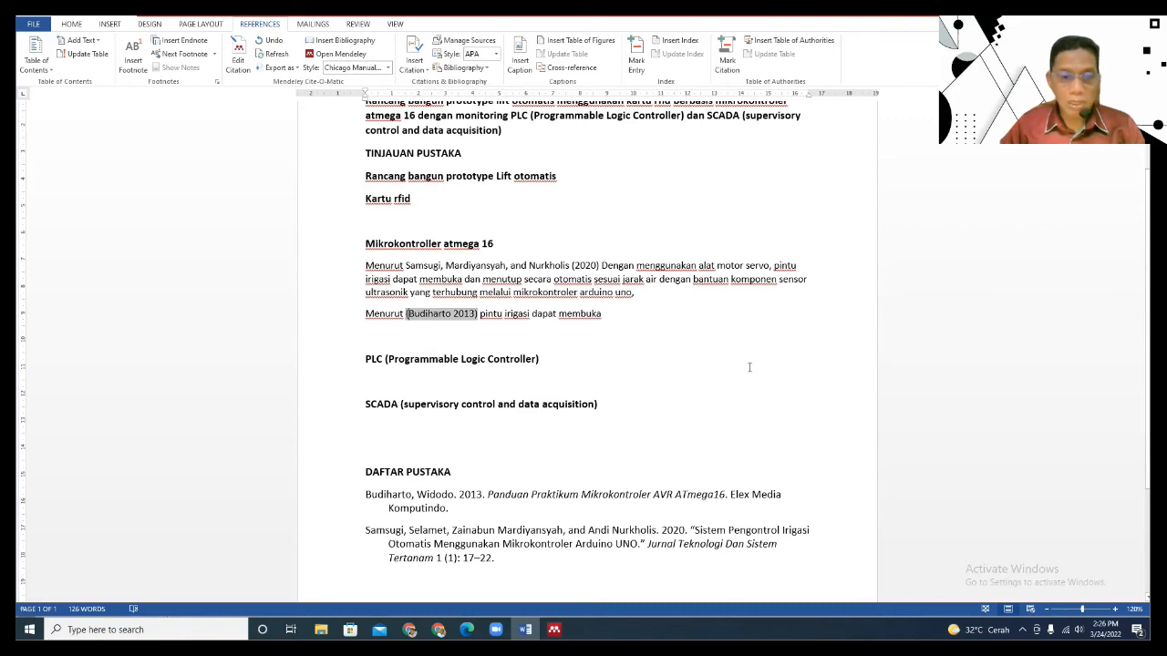
key(BackSpace)
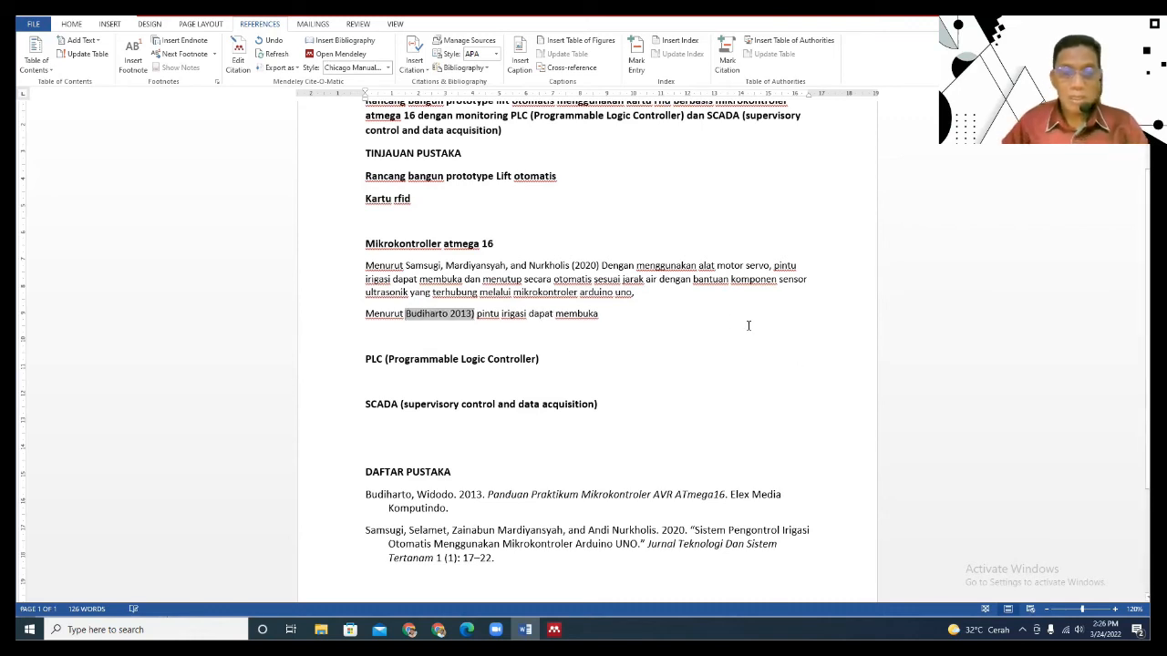
click(453, 315)
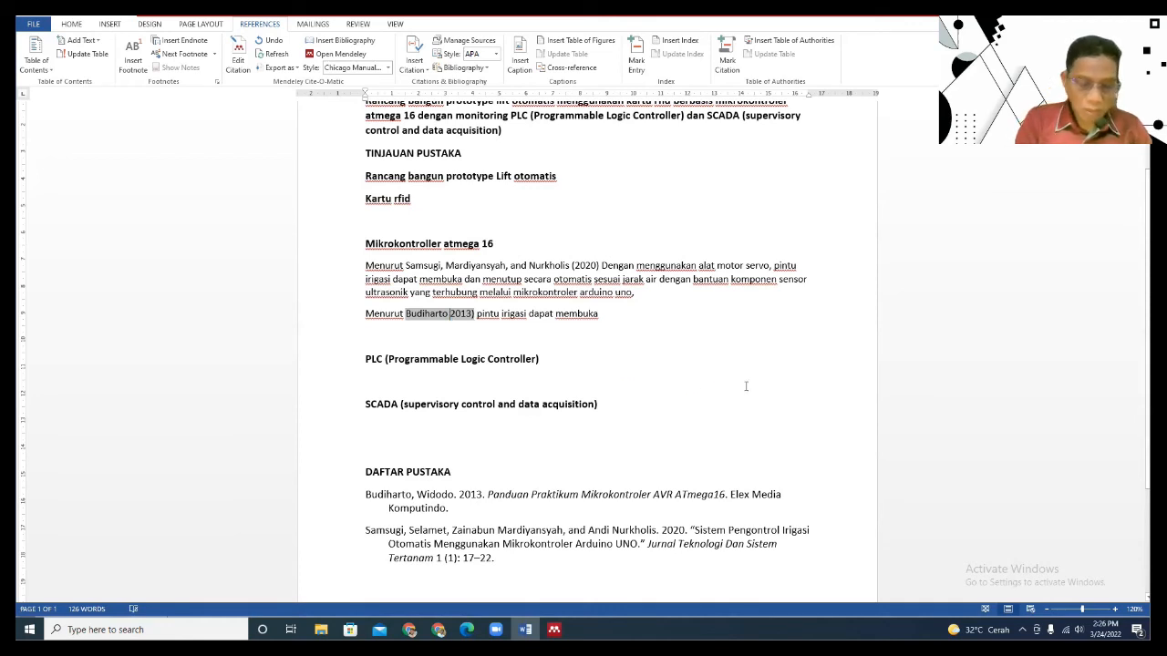
text(()
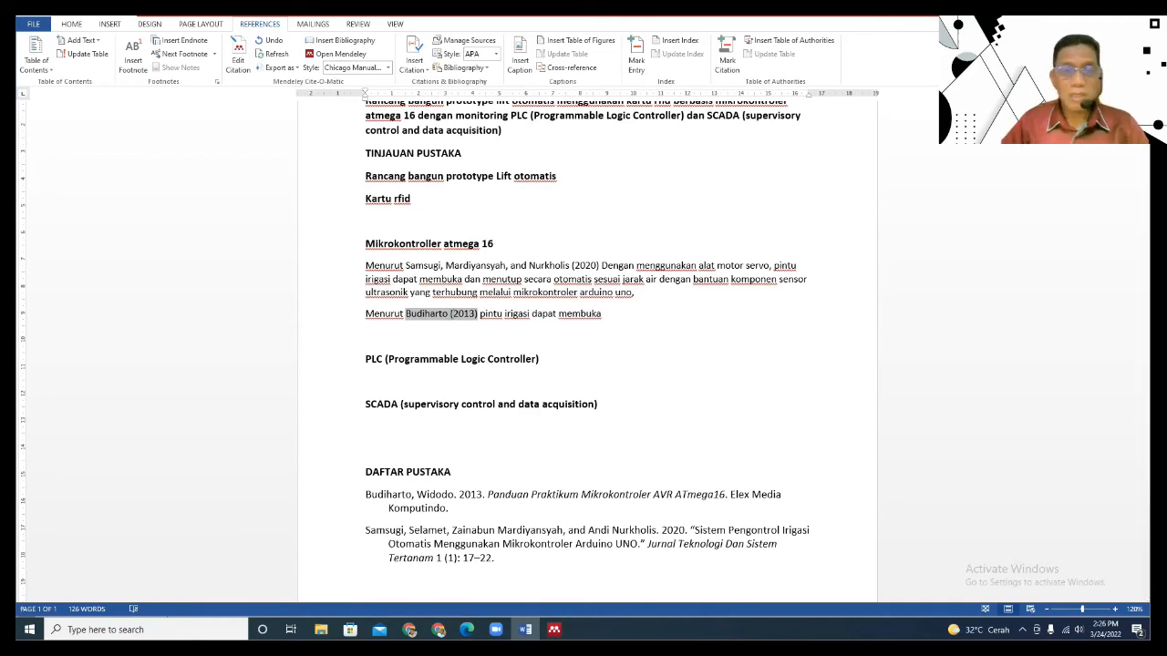
click(667, 358)
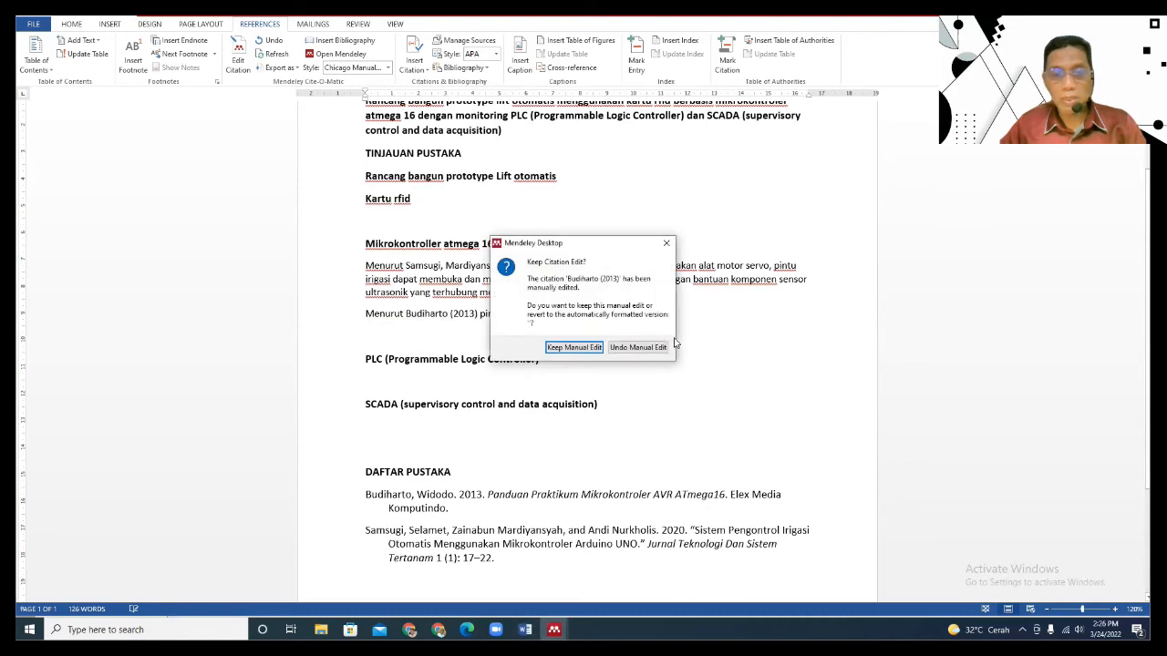
click(592, 349)
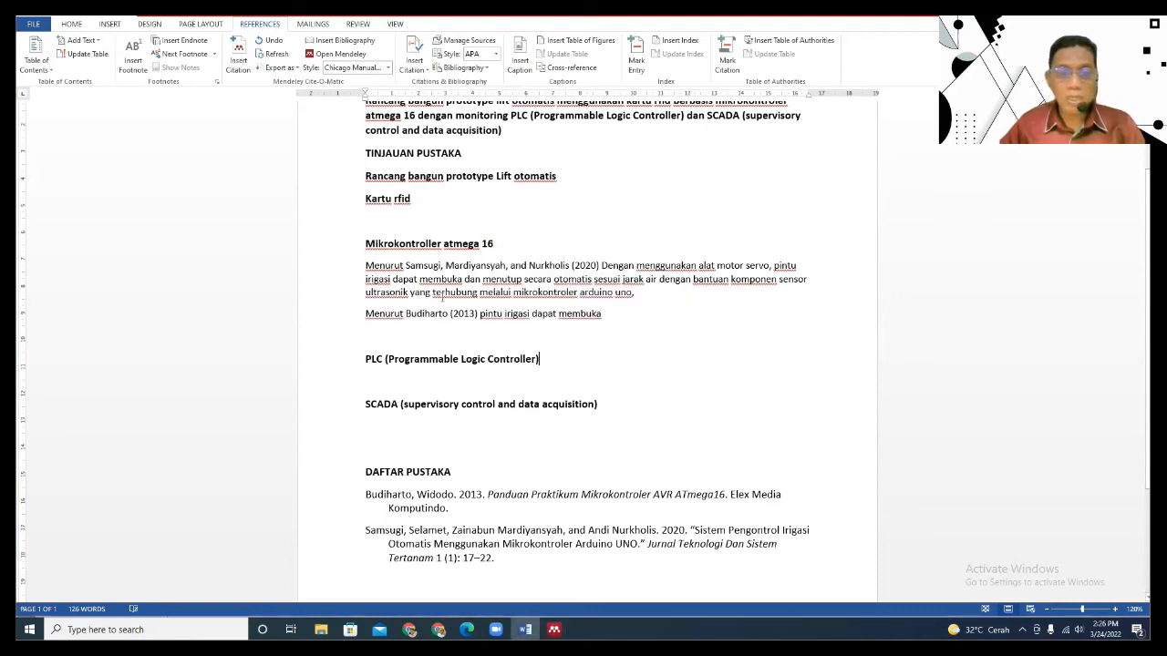
click(437, 337)
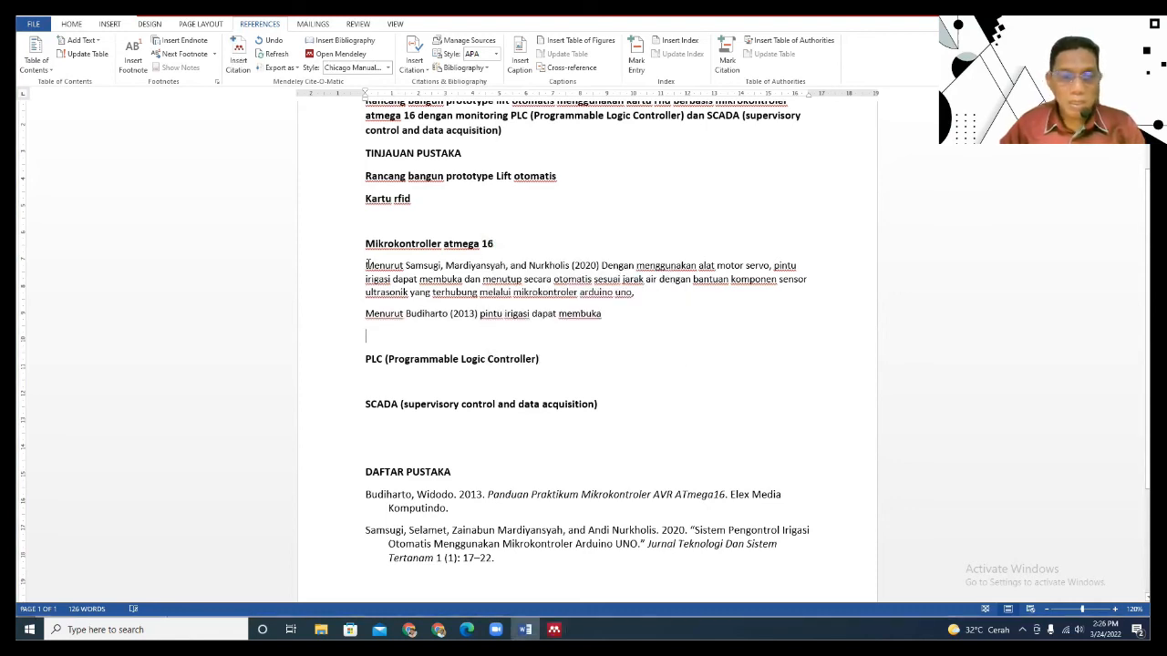
Copy the text from "menggunakan alat motor servo" to "sesuai jarak air" onto the blank line under "PLC (Programmable Logic Controller)", keeping source formatting.
mouse_move(637, 270)
mouse_down()
mouse_move(629, 283)
mouse_move(648, 284)
mouse_up()
right_click(648, 284)
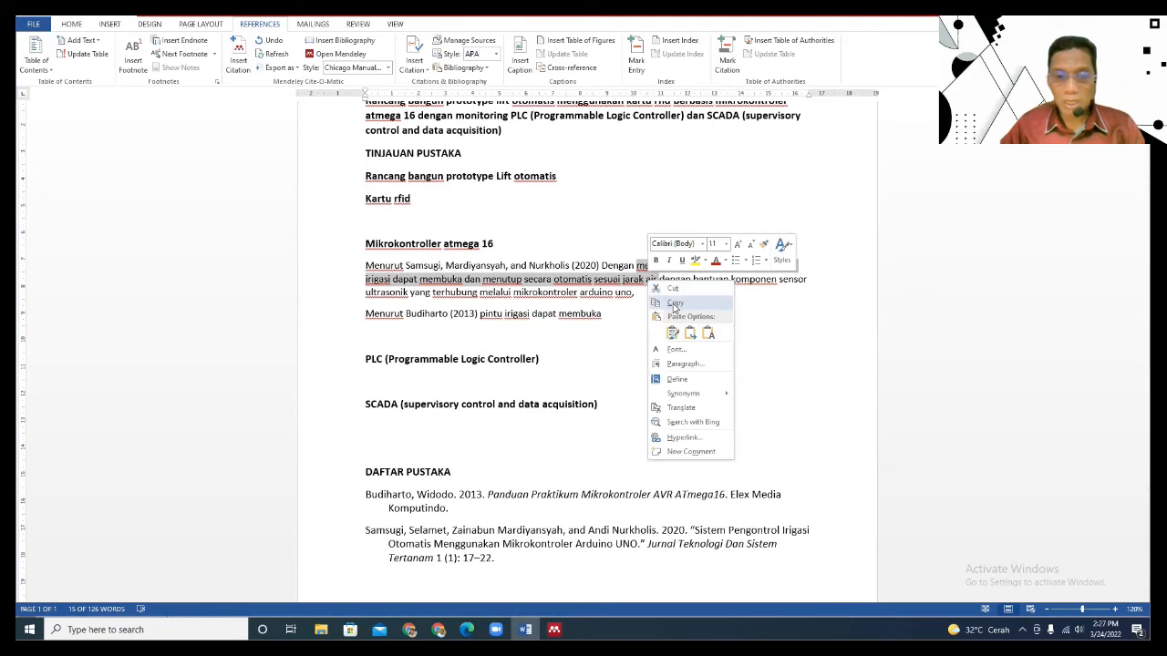
click(674, 306)
click(371, 381)
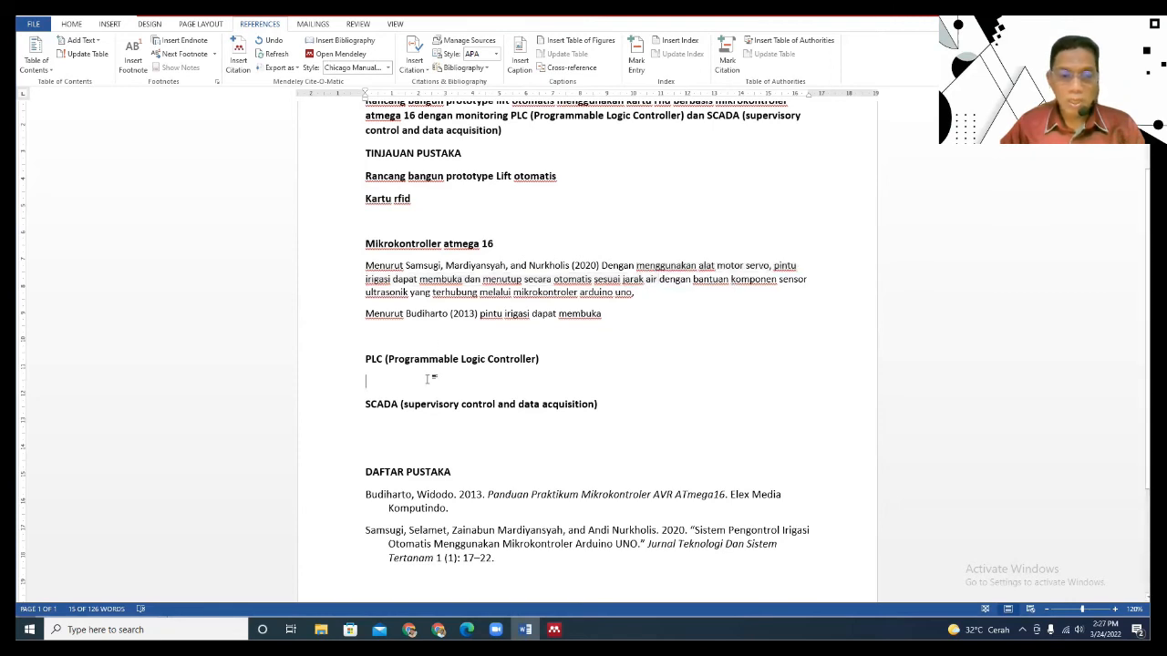
right_click(371, 381)
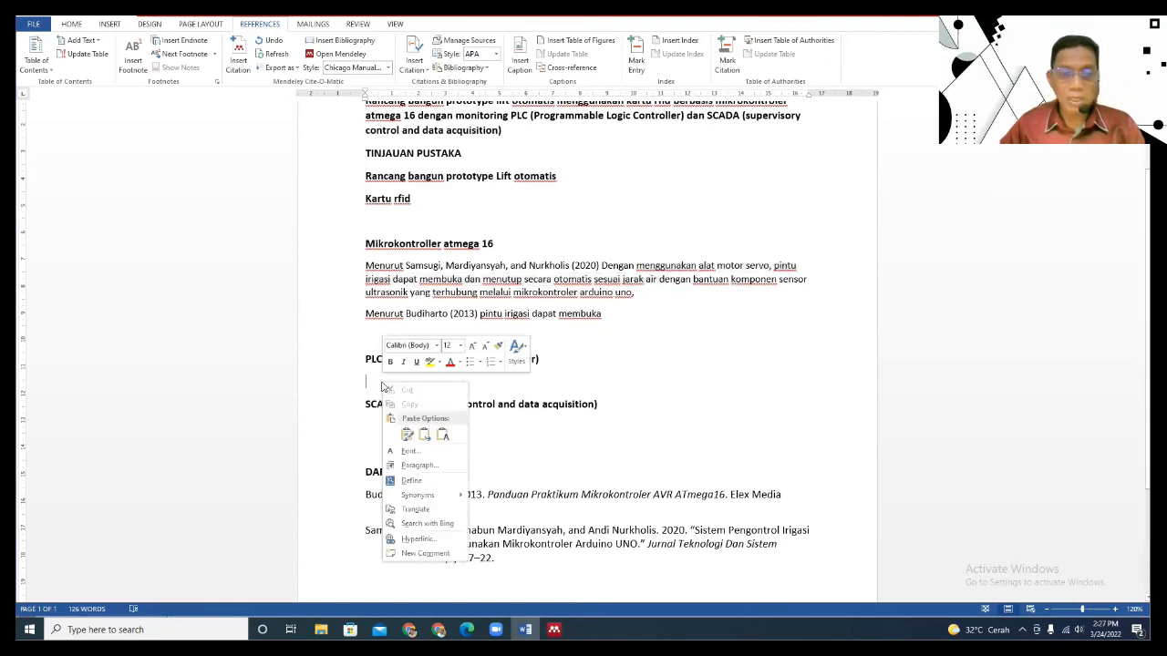
click(407, 439)
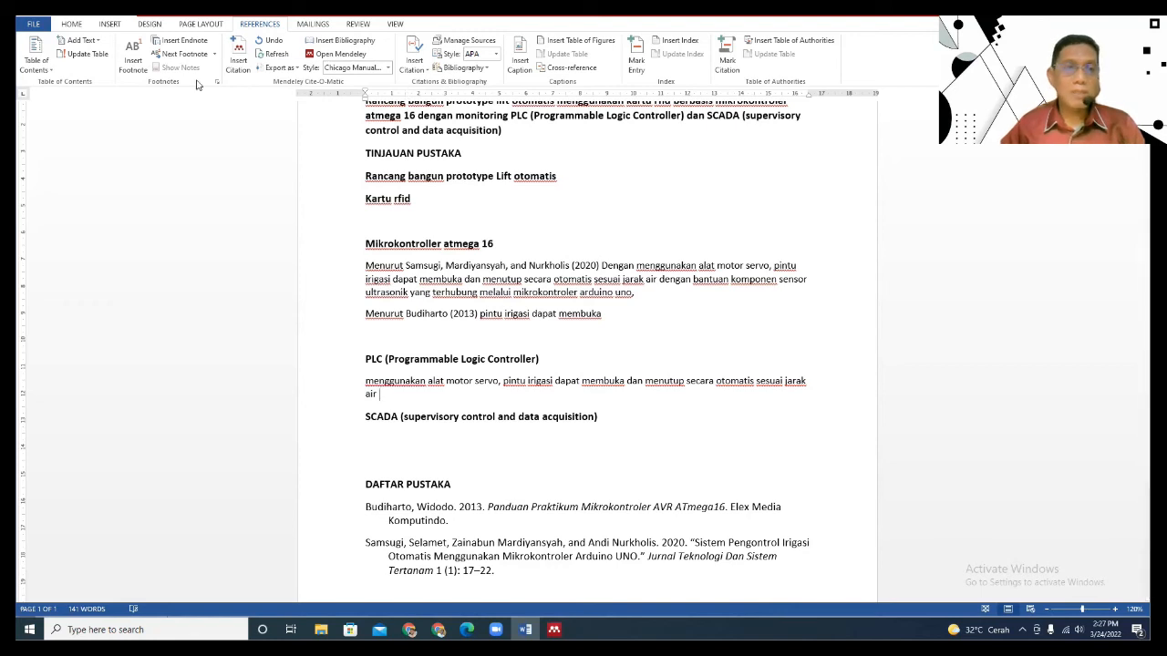
Cite the 2017 book "Desain dan Pemrograman Multimedia Pembelajaran Interaktif" from Mendeley's Multimedia pembelajaran folder at the end of the PLC paragraph, followed by a period.
click(238, 56)
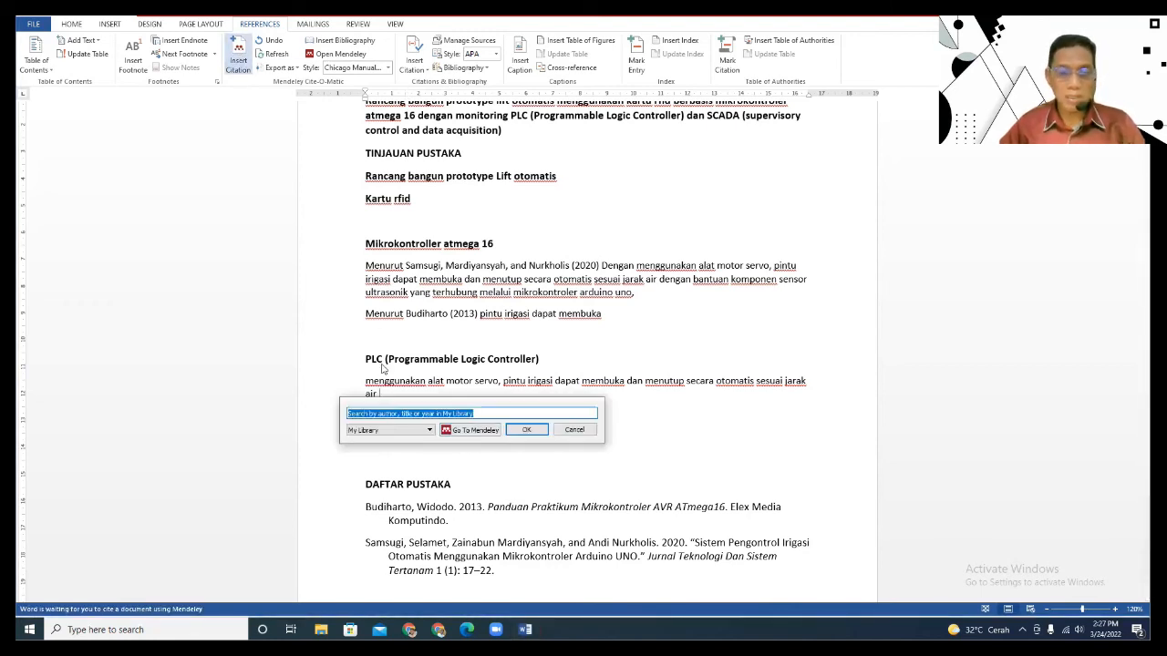
click(474, 431)
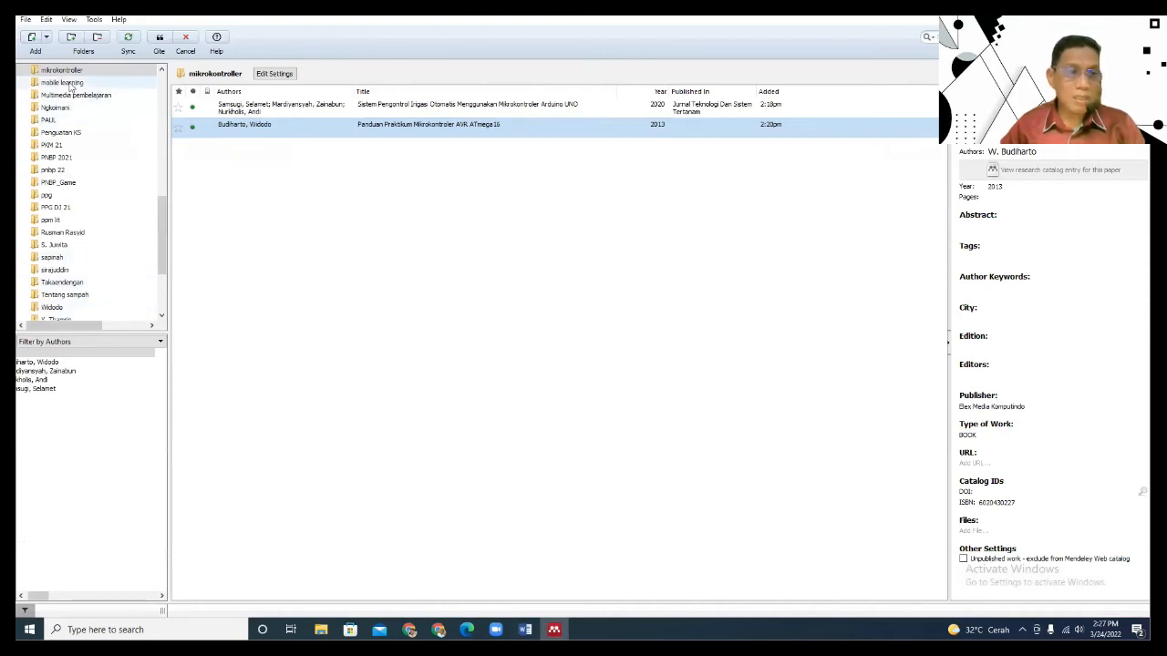
click(72, 95)
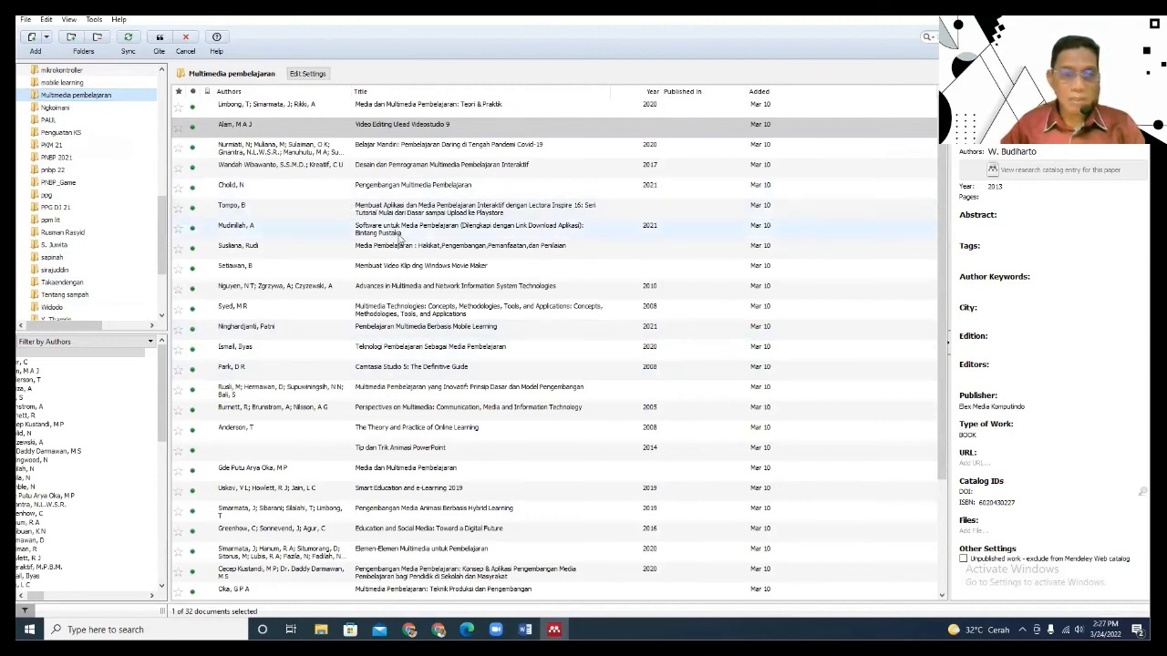
click(409, 169)
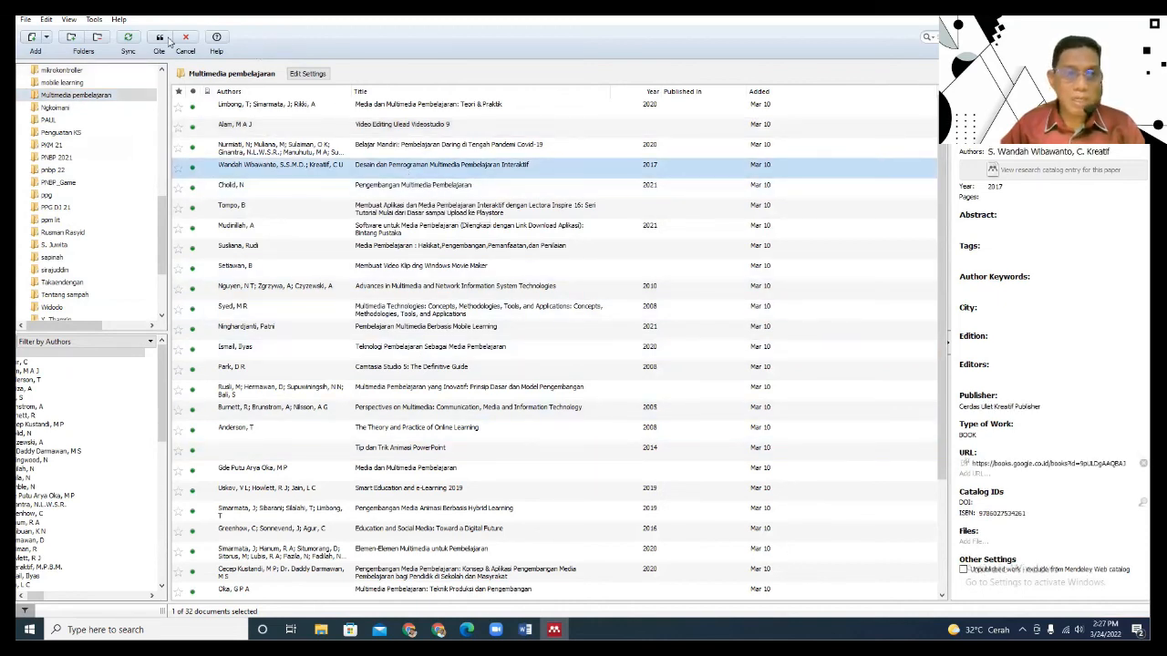
click(161, 40)
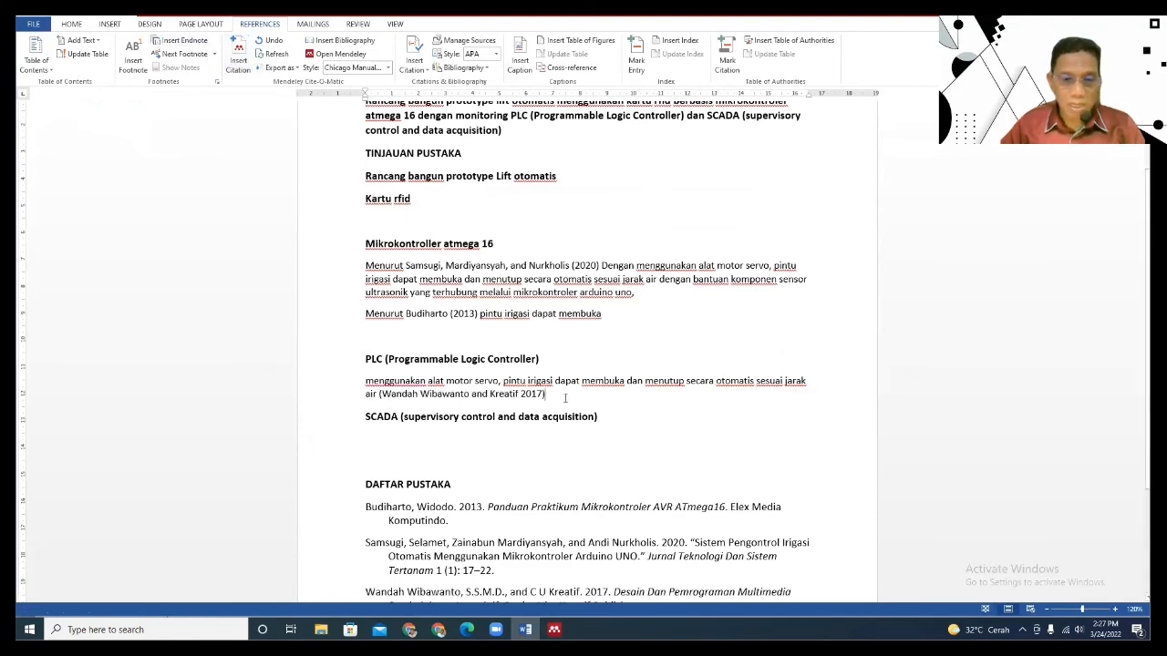
scroll(569, 396, down, 1)
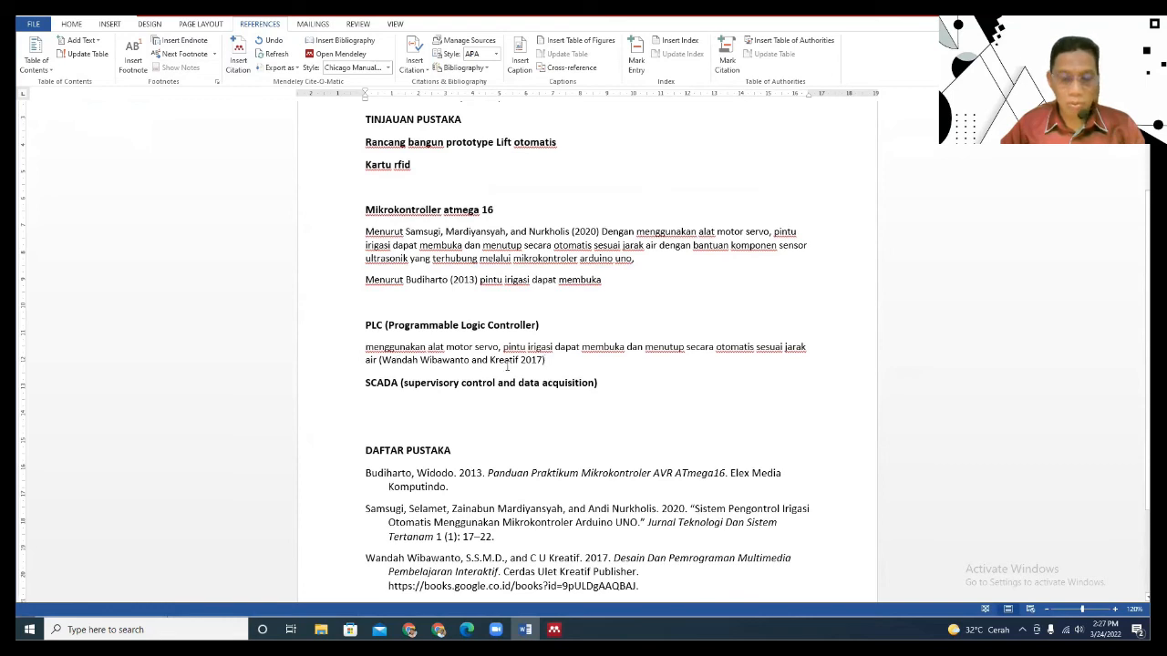
text(.)
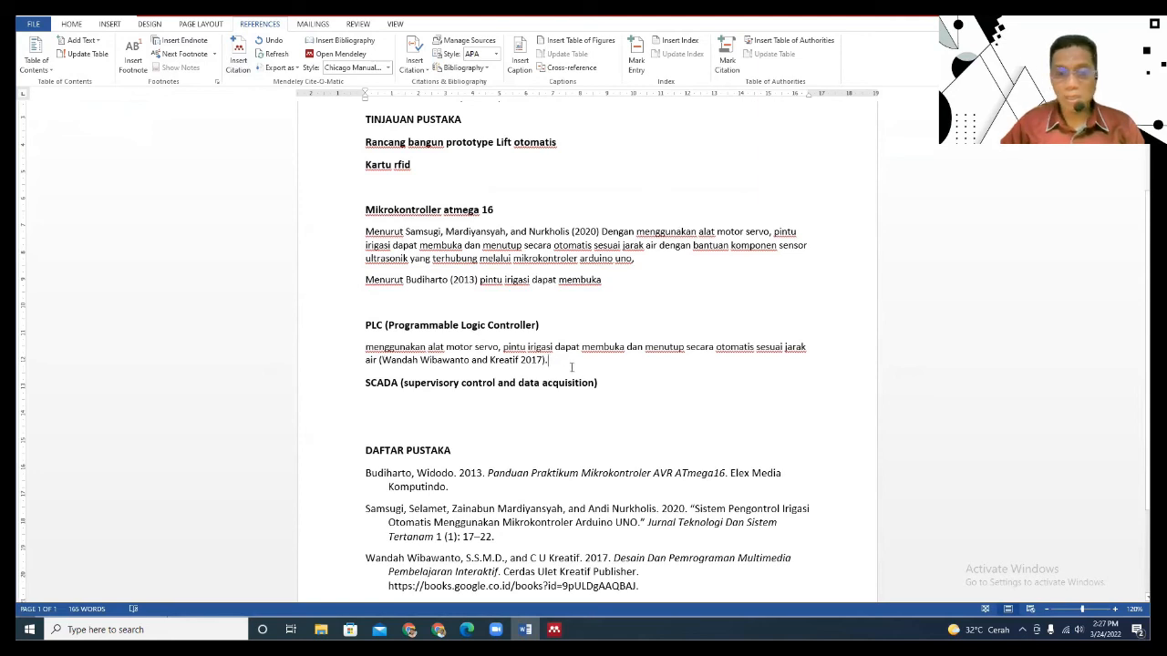
scroll(572, 367, down, 2)
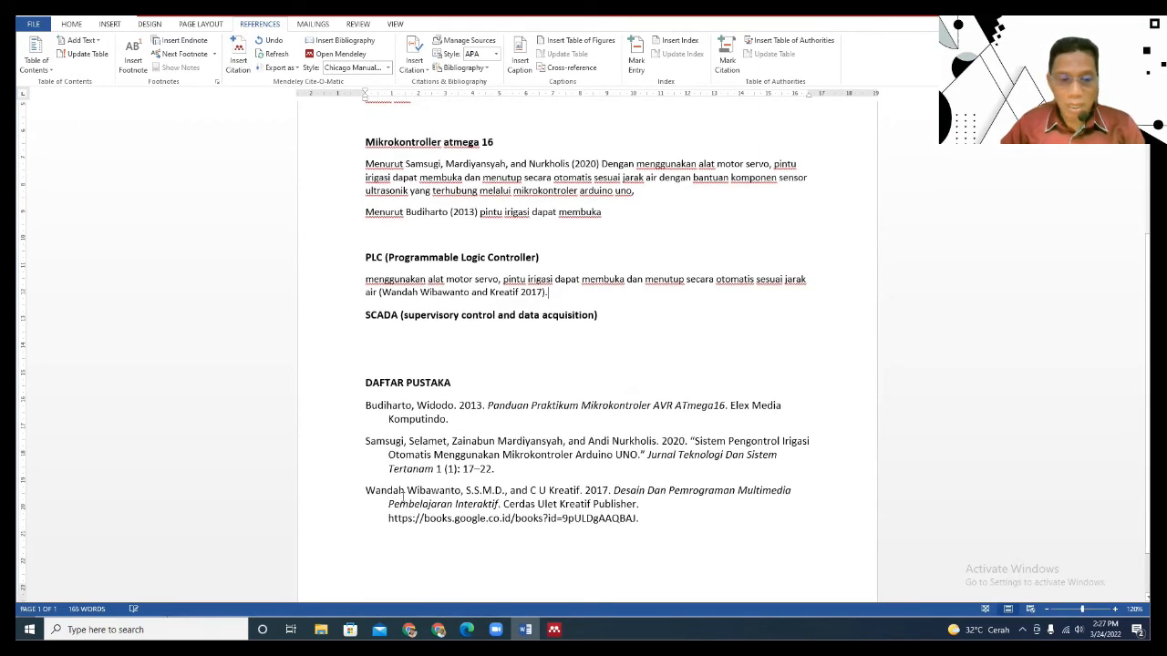